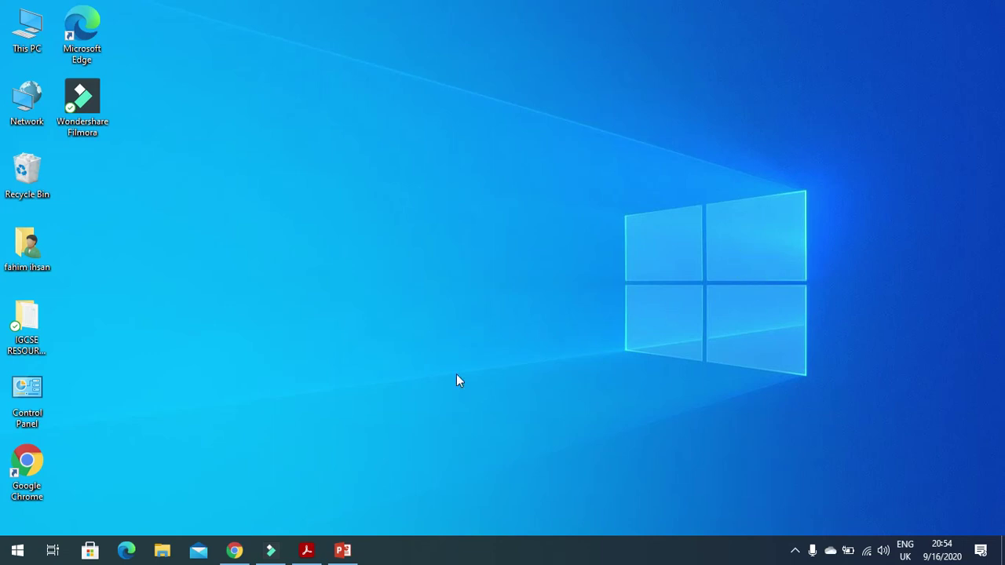
Show the textbook PDF at page 328 with the Task 19d instructions in Acrobat Reader.
left_click(307, 551)
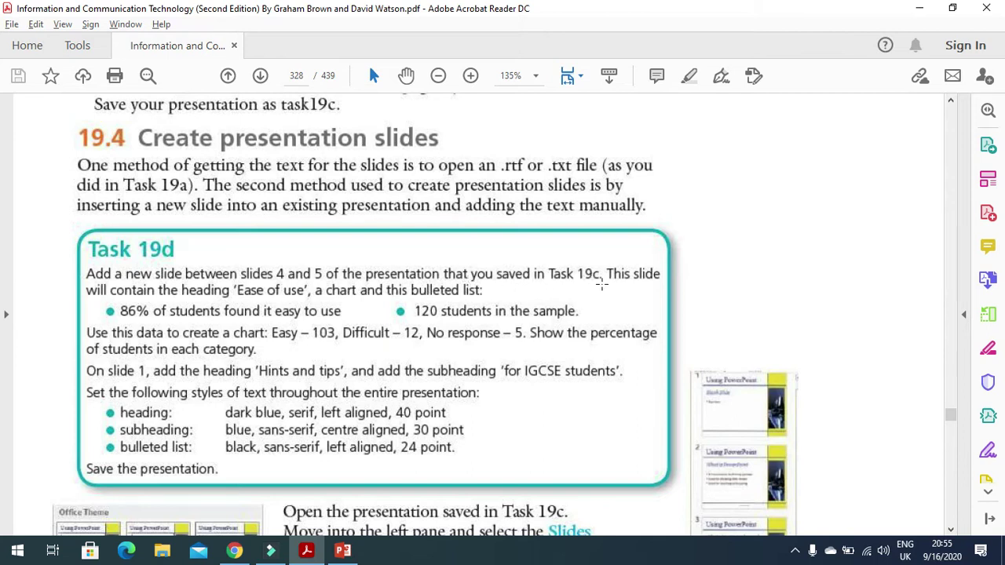
Insert a new Title Slide after slide 4 (Pathways) of the task 19c presentation.
left_click(358, 554)
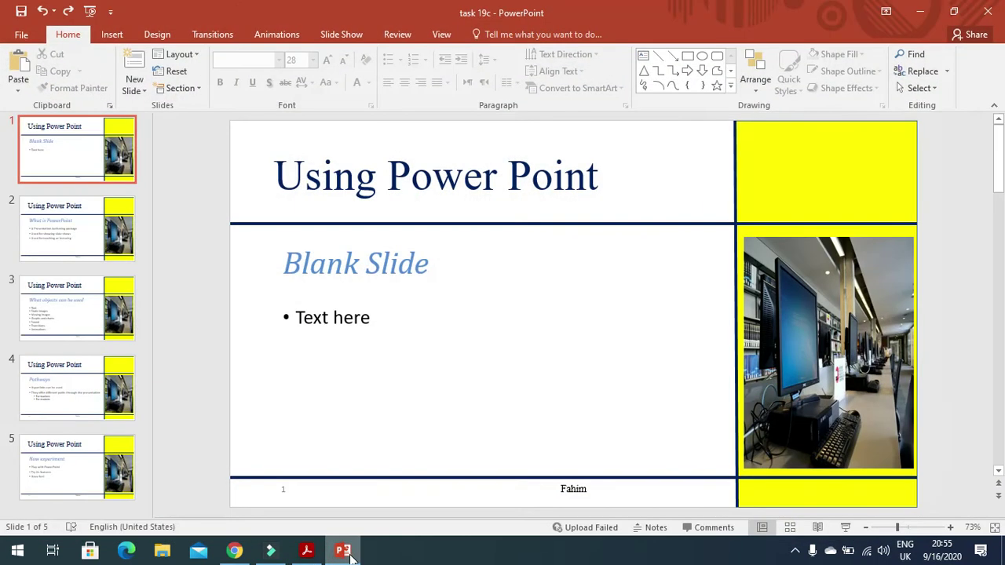
left_click(63, 390)
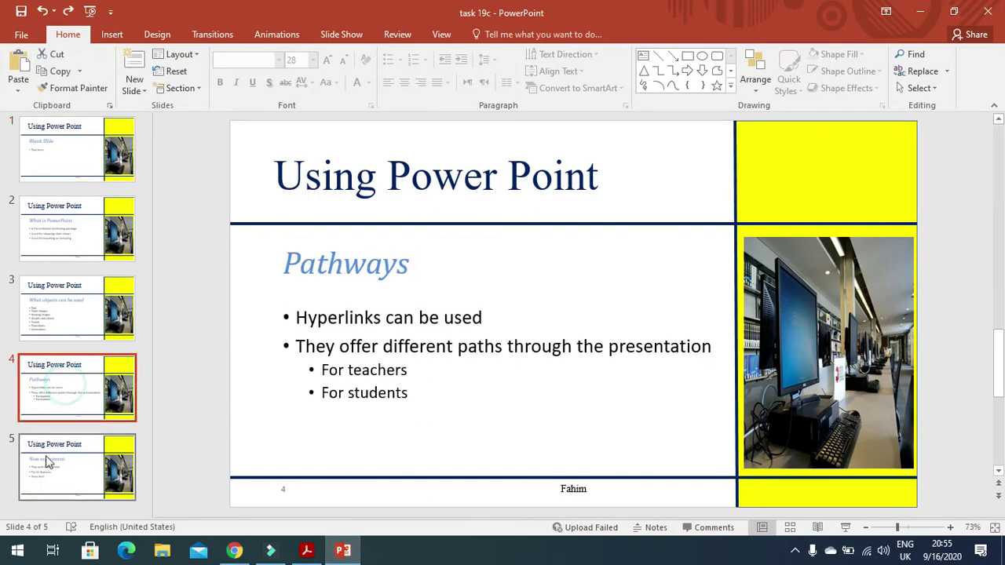
left_click(39, 460)
left_click(70, 388)
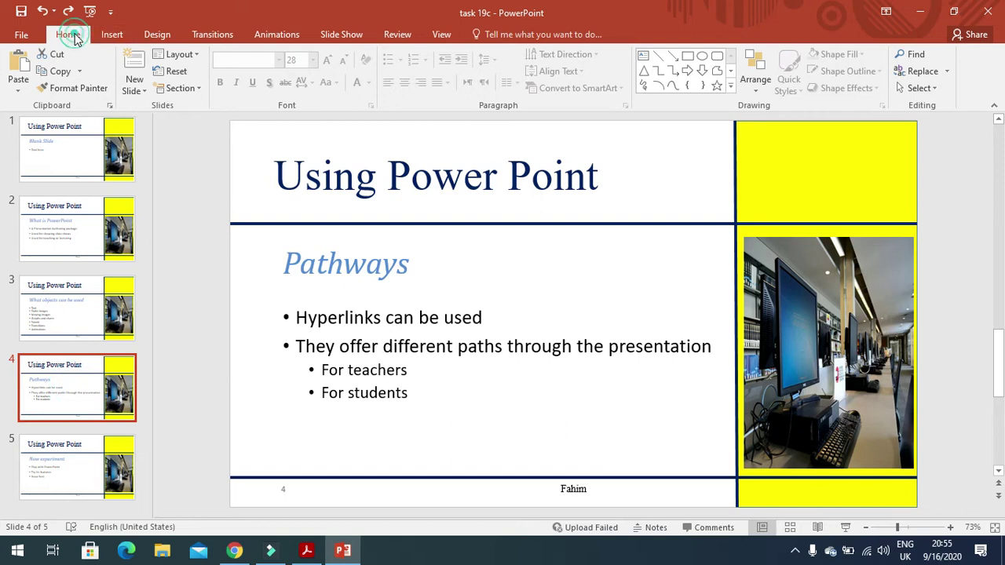
left_click(144, 93)
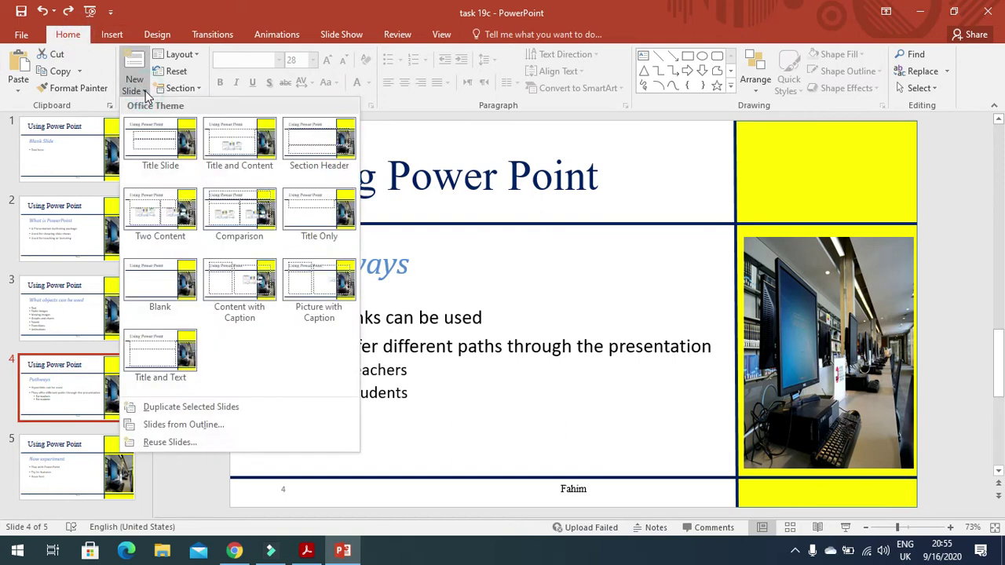
left_click(148, 141)
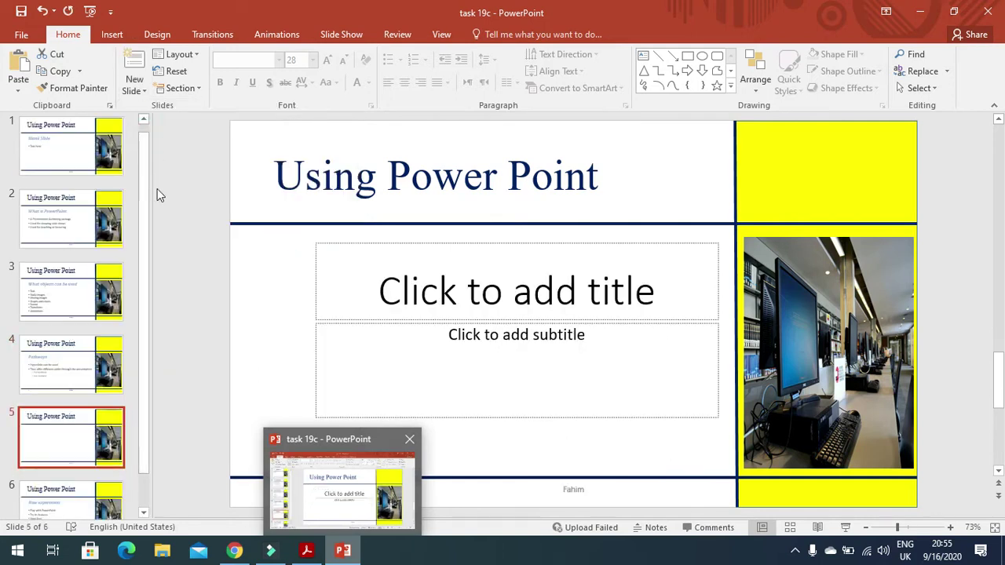
left_click(306, 550)
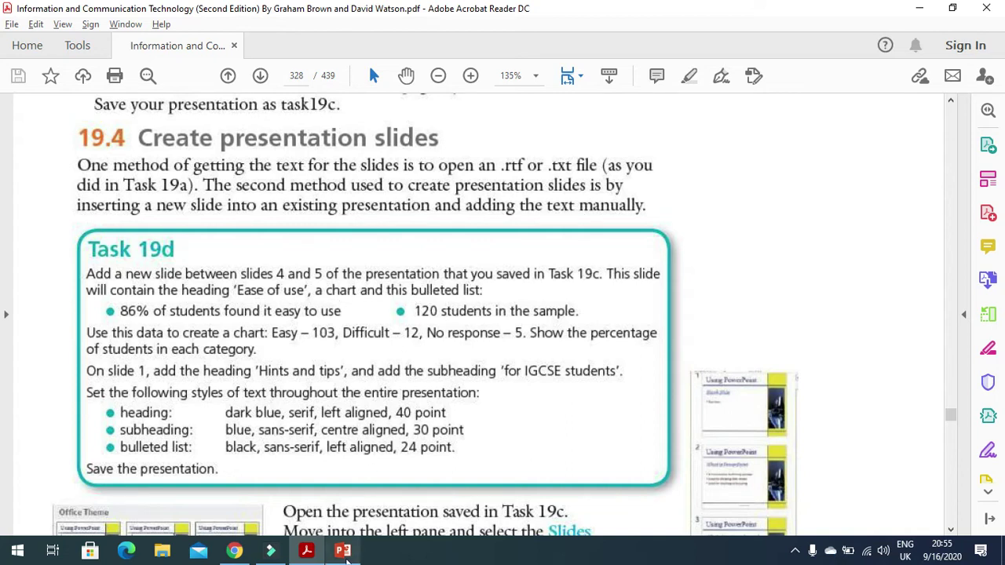
left_click(344, 551)
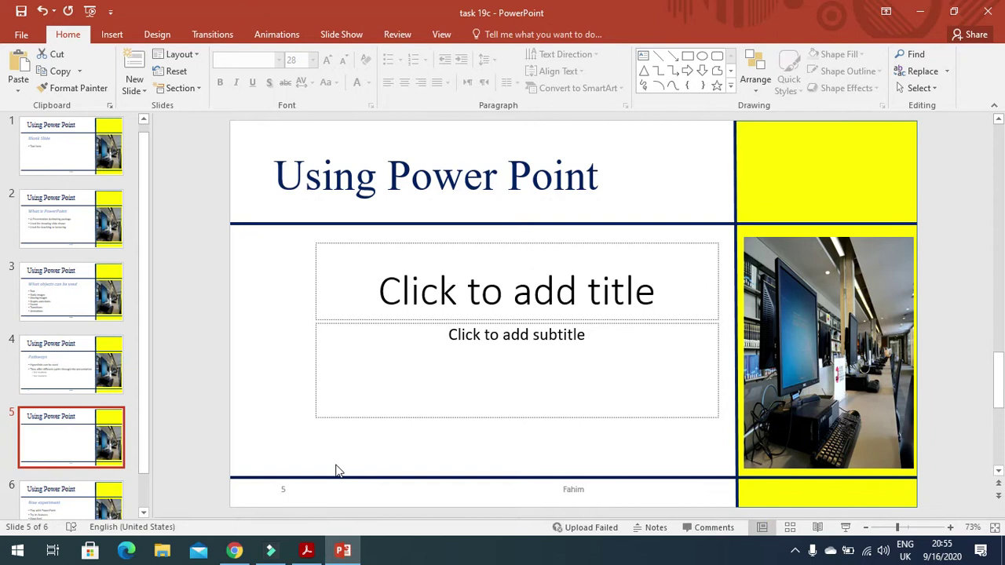
Give slide 5 the Two Content layout and the heading 'Ease of use'.
left_click(196, 54)
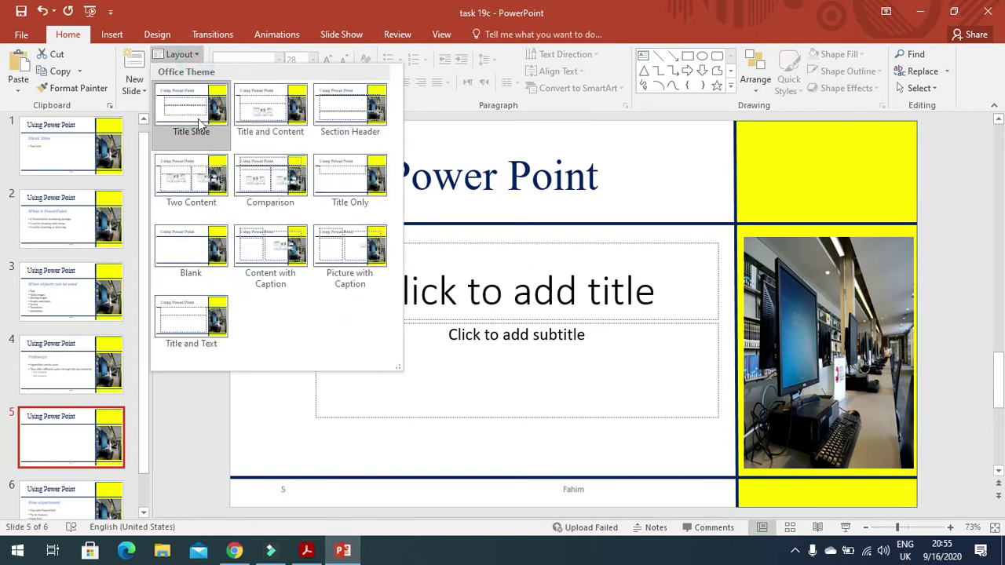
left_click(190, 169)
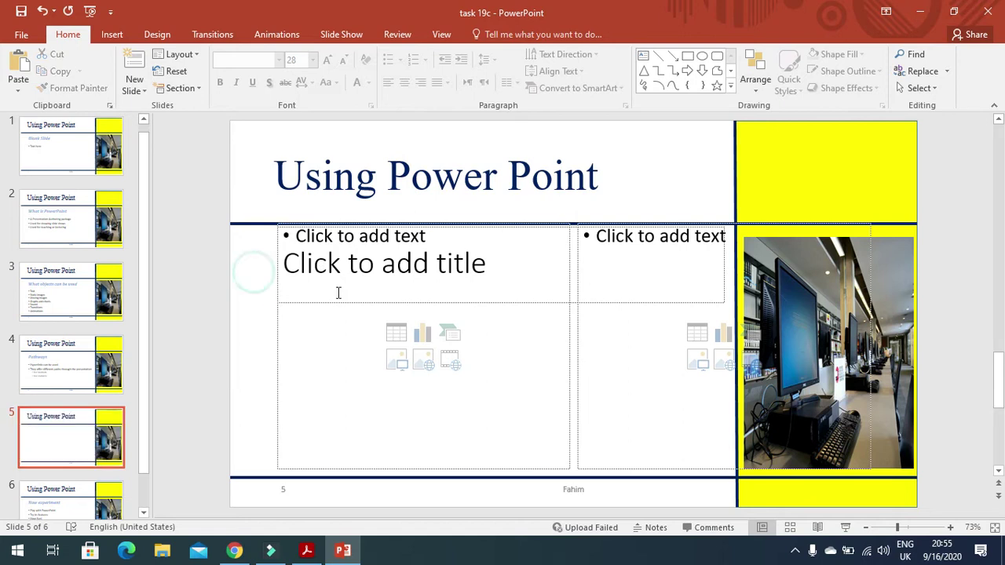
left_click(396, 236)
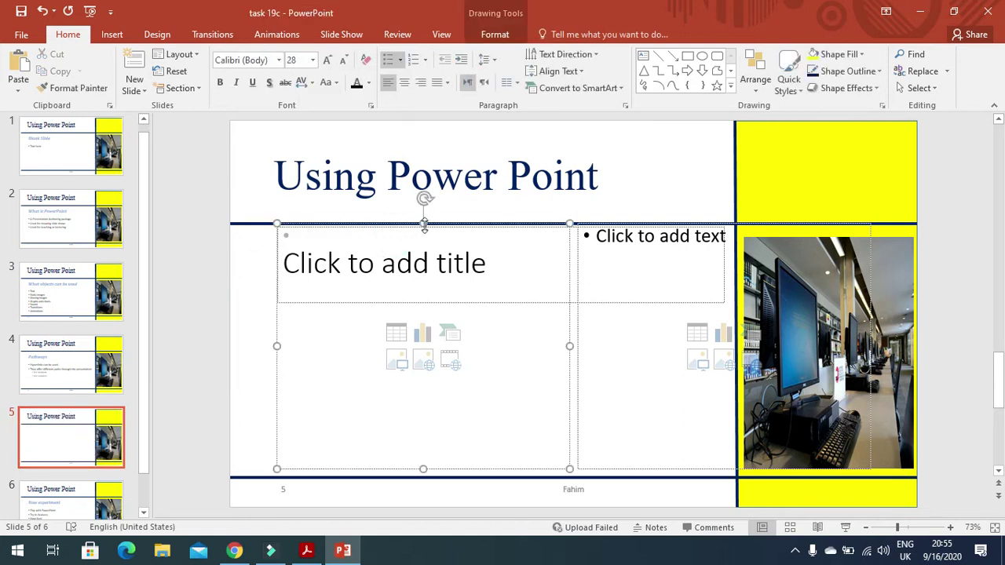
left_click_drag(422, 224, 422, 312)
left_click(445, 264)
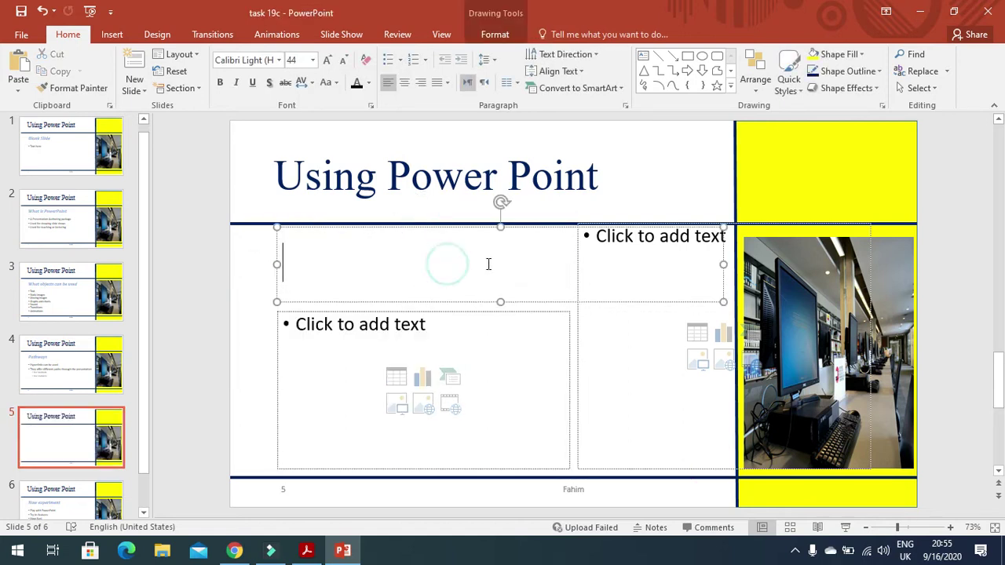
type("Ea")
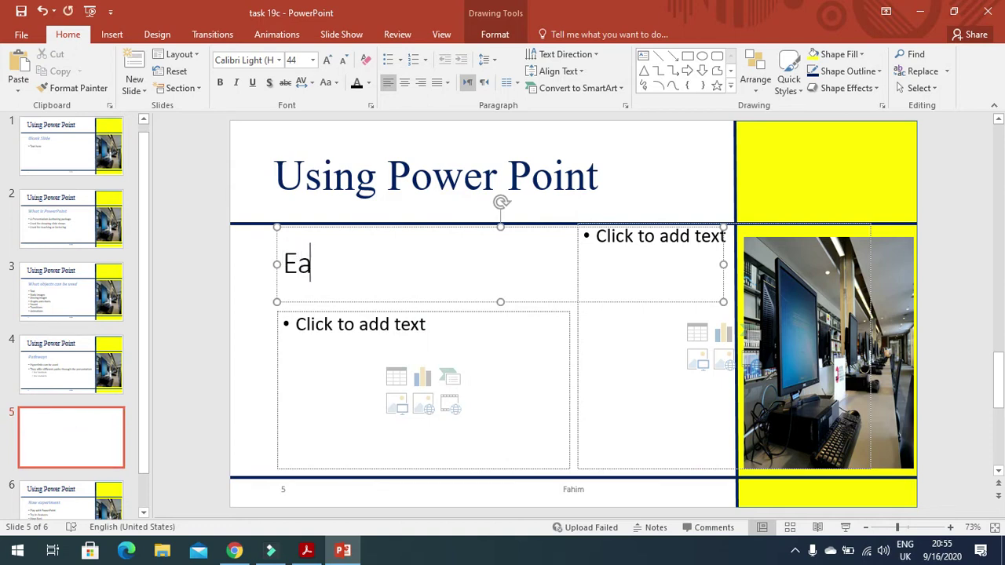
type("se of use")
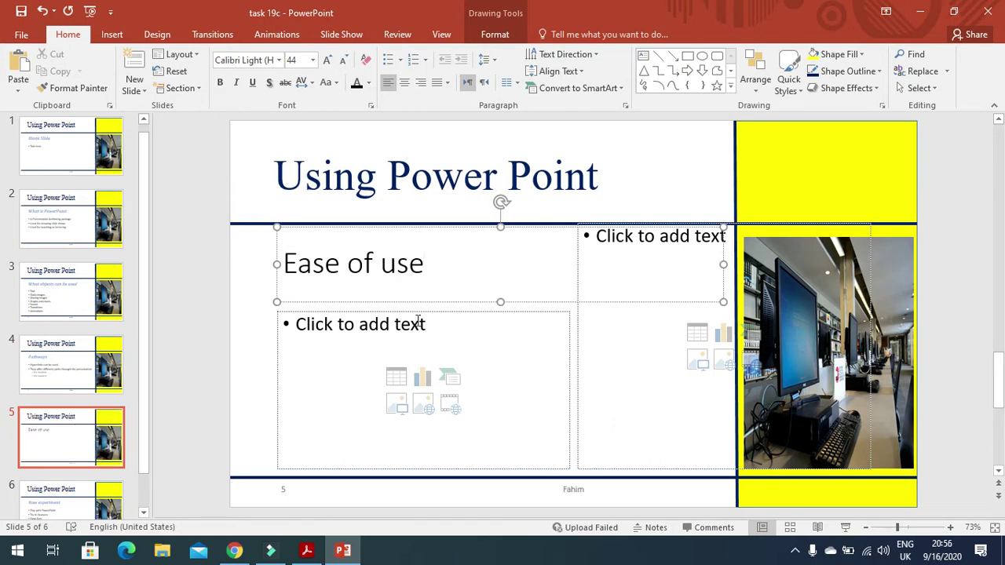
left_click(262, 322)
Move the right content box lower and align and narrow the left content box beside it.
left_click(674, 260)
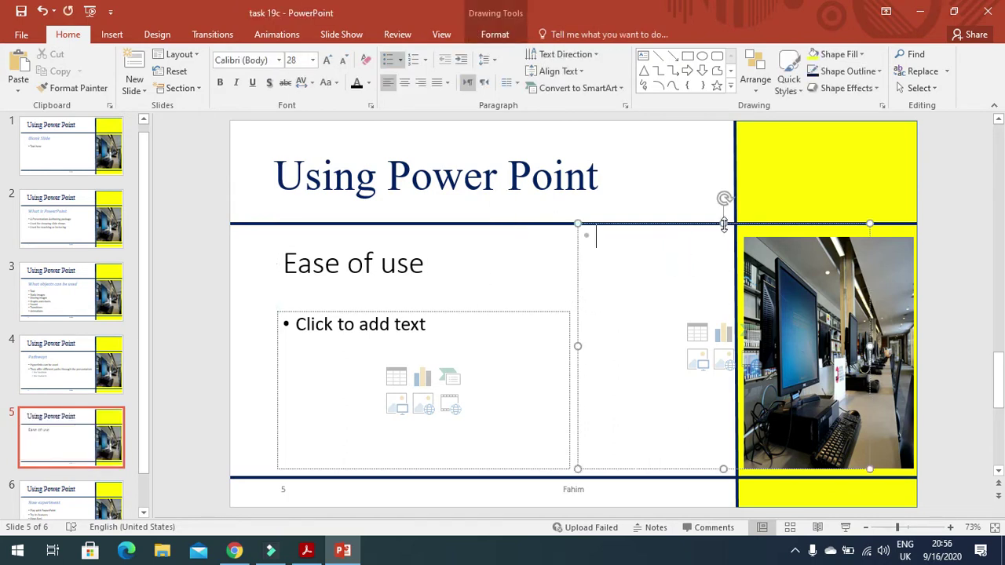
left_click_drag(719, 227, 717, 291)
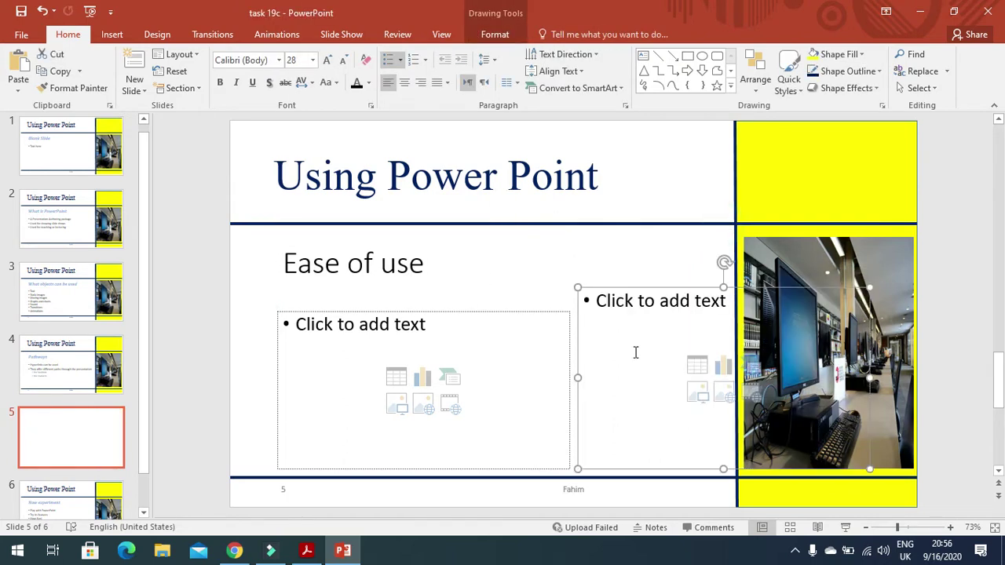
left_click(460, 310)
left_click_drag(424, 310, 423, 288)
left_click_drag(572, 378, 480, 377)
left_click(453, 305)
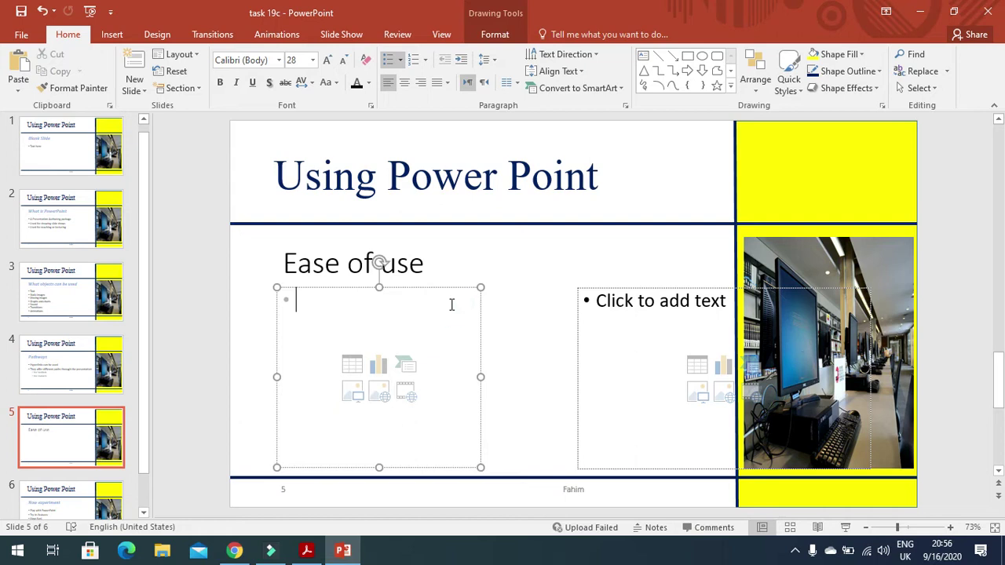
Add bullets '86% of students found it easy to use' and '120 students in the sample'.
key("alt+Tab")
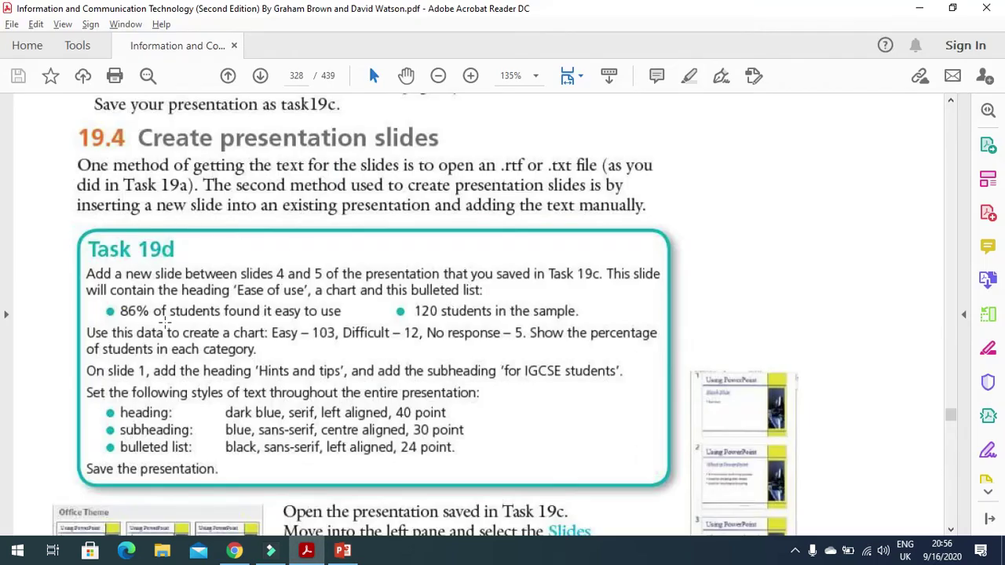
key("alt+Tab")
type("86")
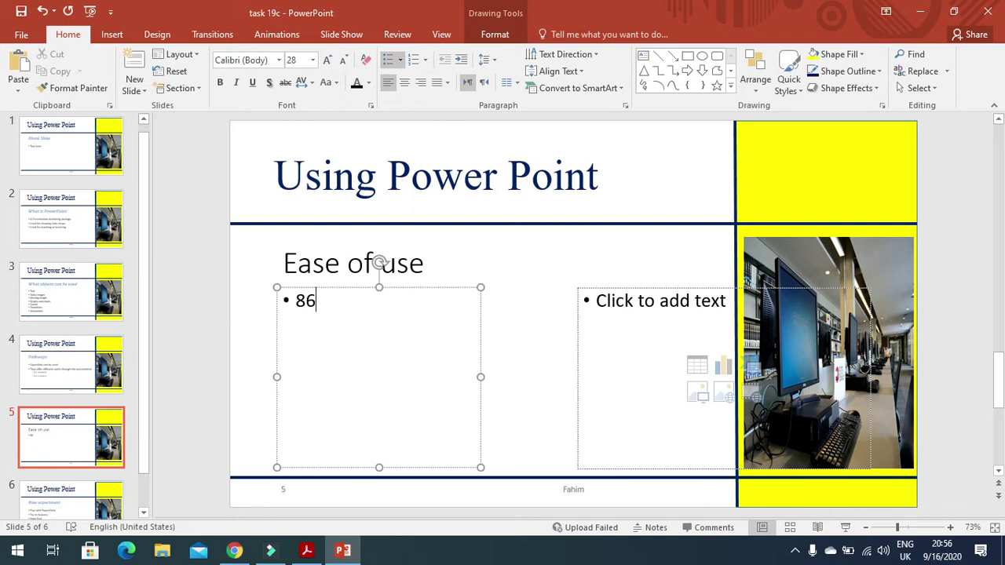
type("% of student")
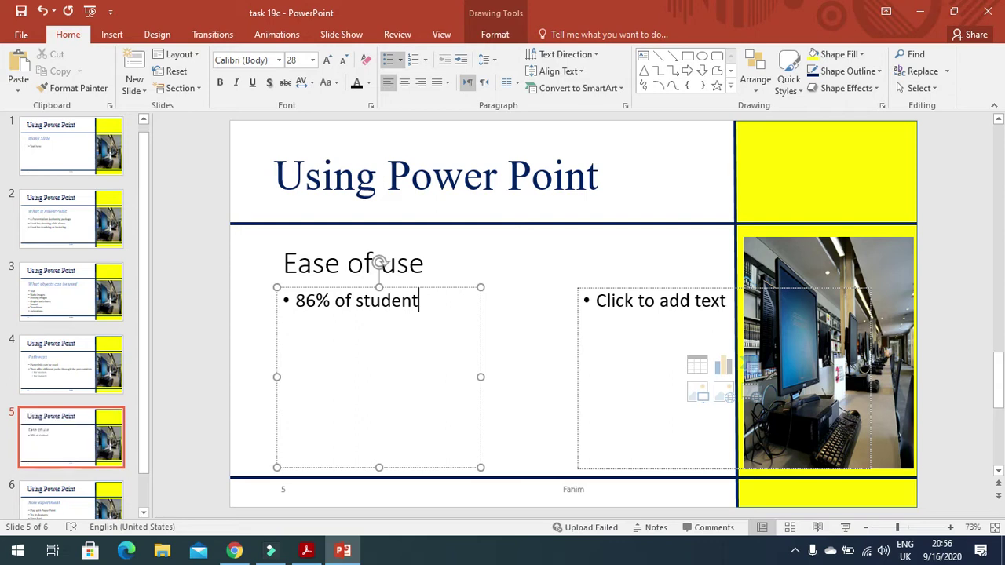
type("s")
key("alt+Tab")
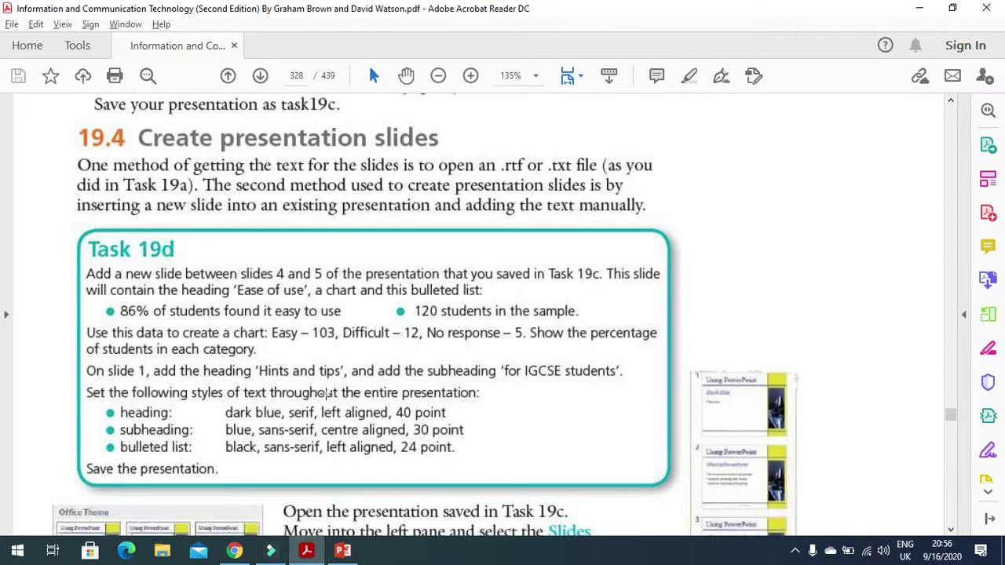
key("alt+Tab")
type("foun")
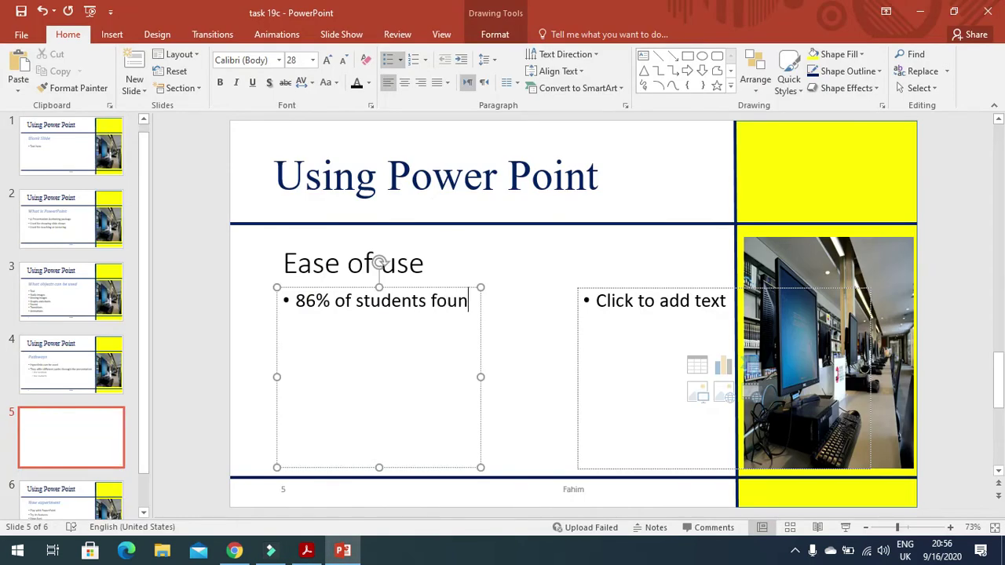
type("d it eas")
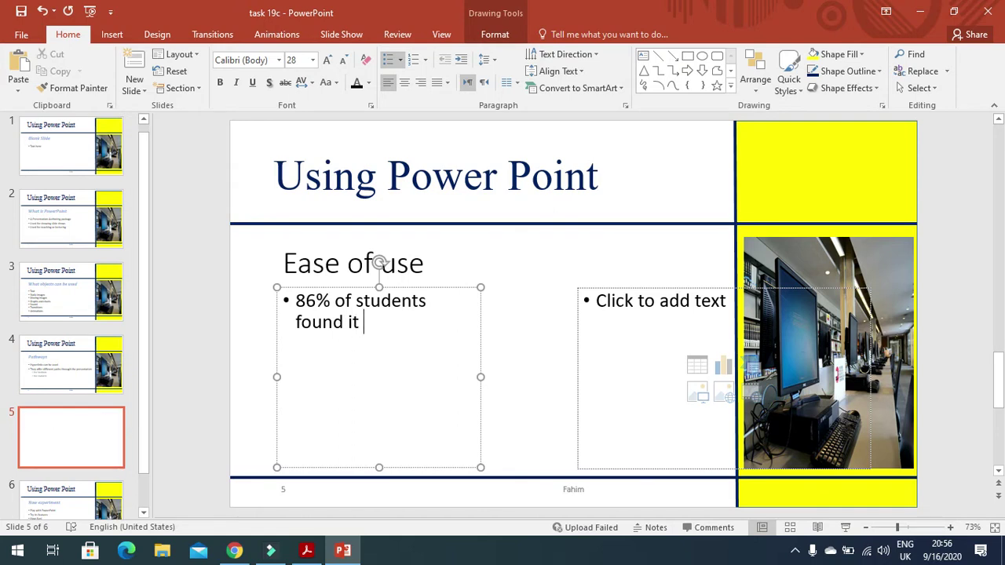
type("y to use")
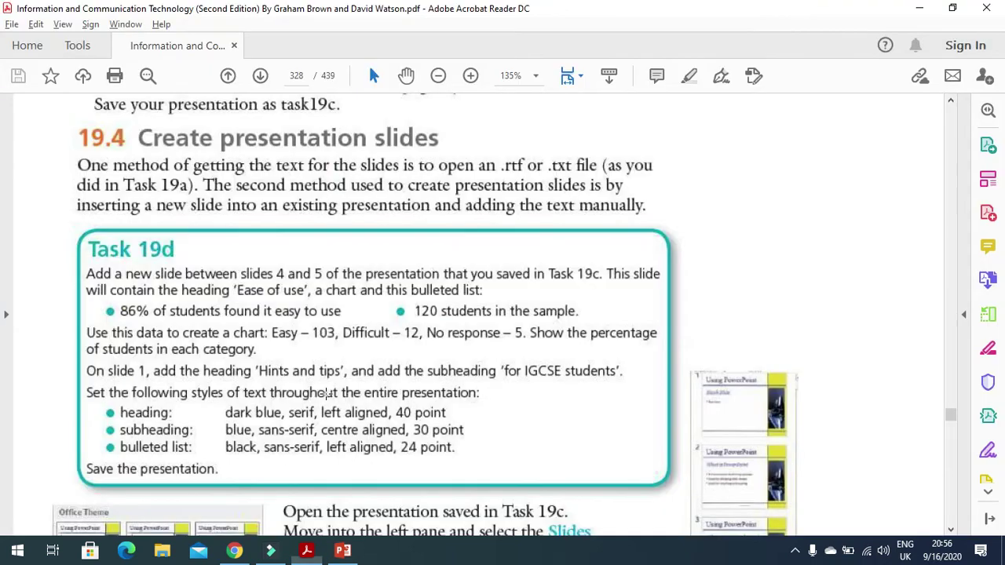
key("alt+Tab")
key("alt+Tab")
key("Return")
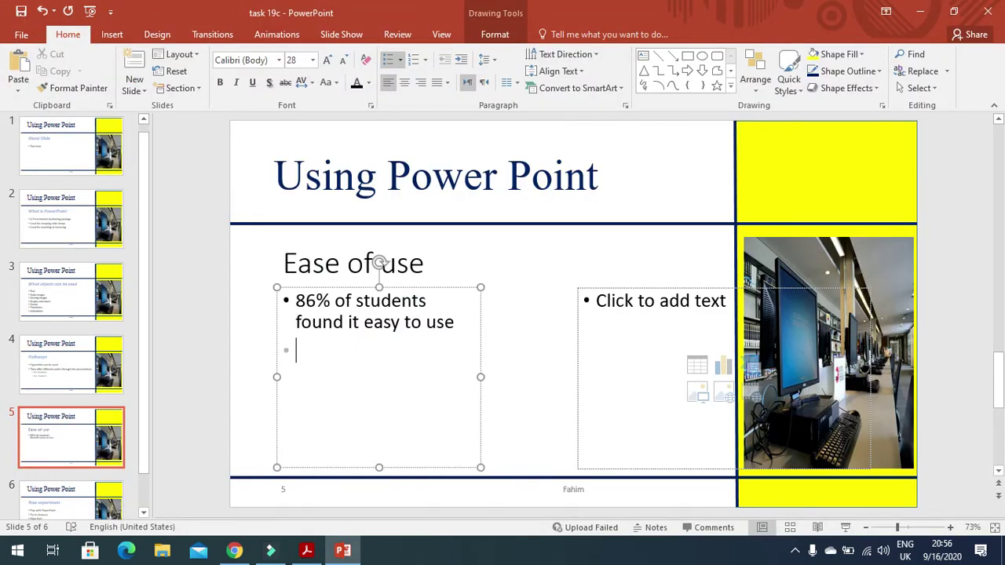
type("120 stude")
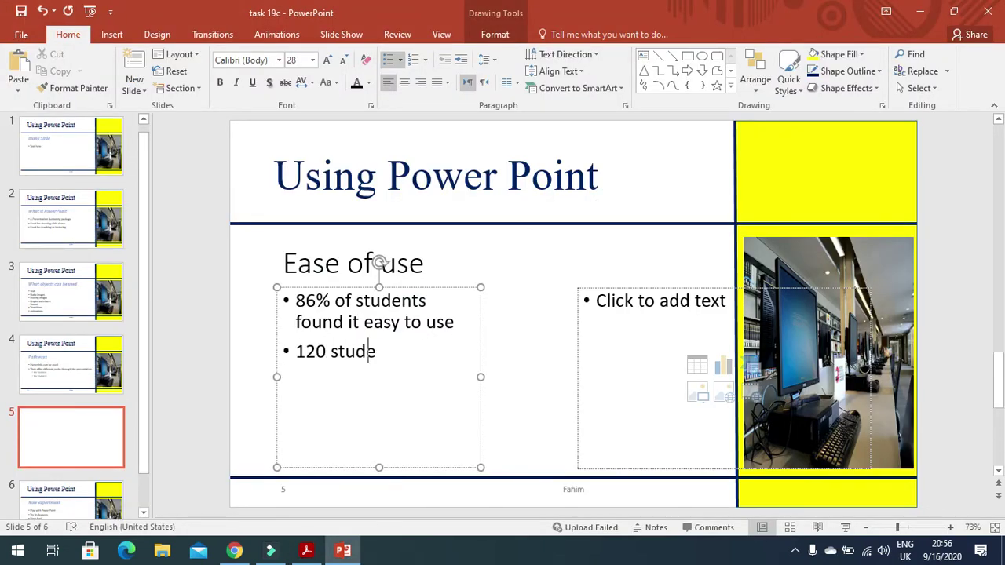
type("nts in the")
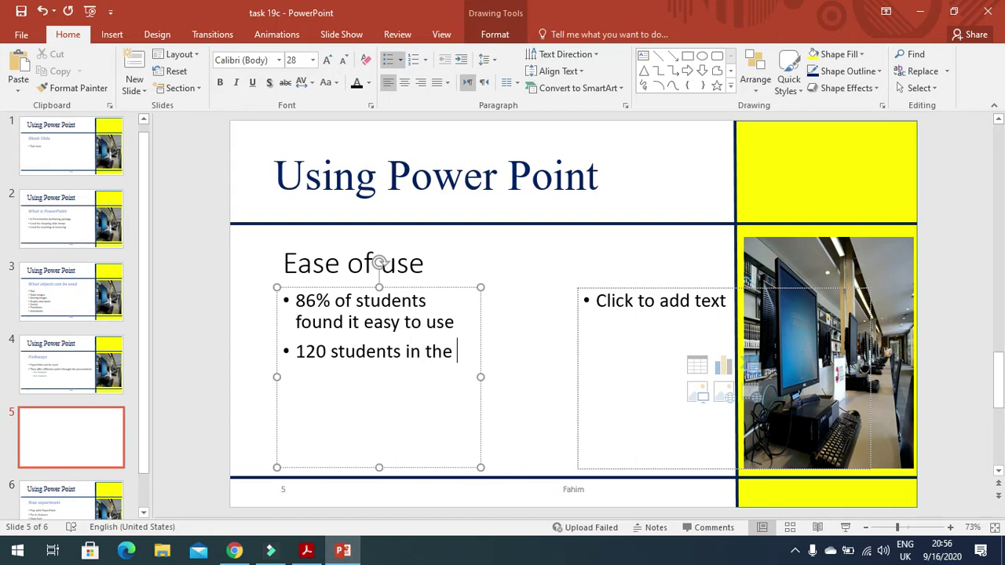
key("alt+Tab")
key("alt+Tab")
type("samp")
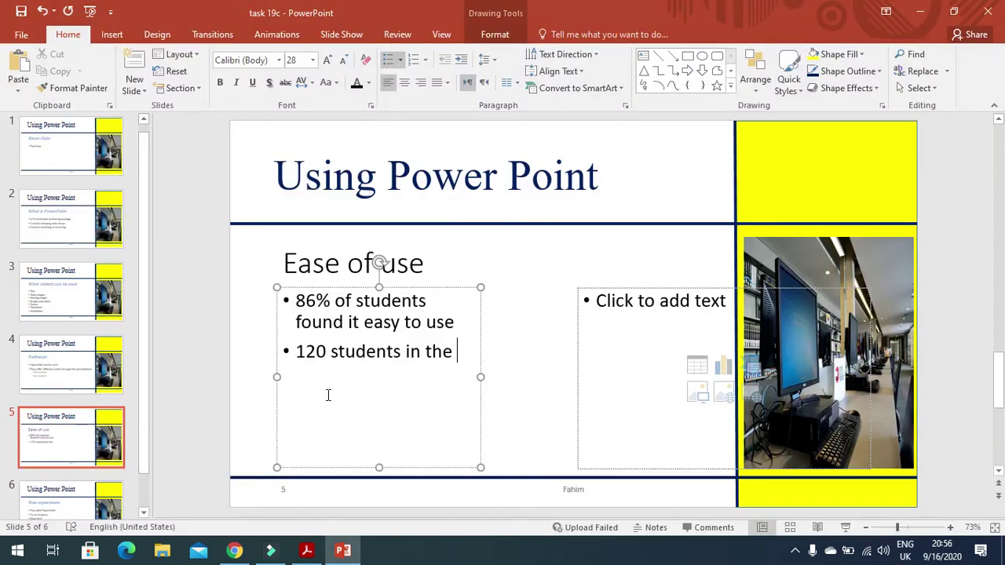
type("le")
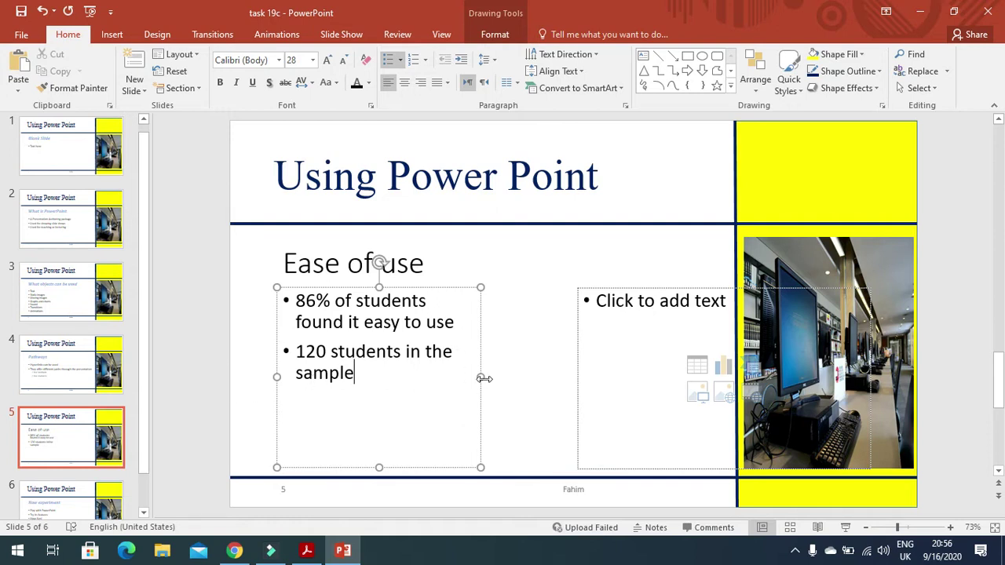
Widen the bullet box, then shift the empty placeholder left and narrow it.
left_click_drag(479, 377, 489, 378)
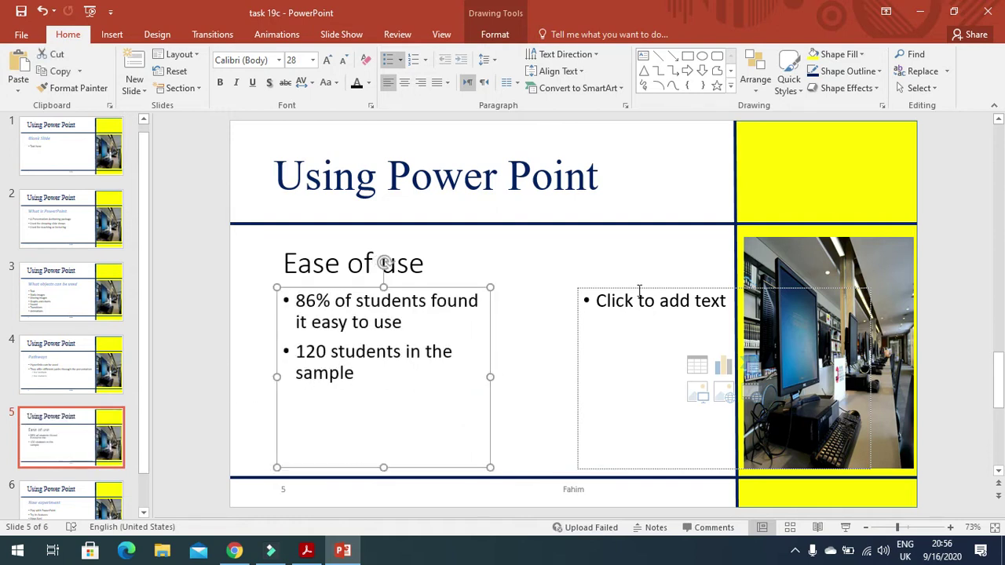
left_click_drag(639, 288, 575, 276)
left_click_drag(809, 371, 723, 371)
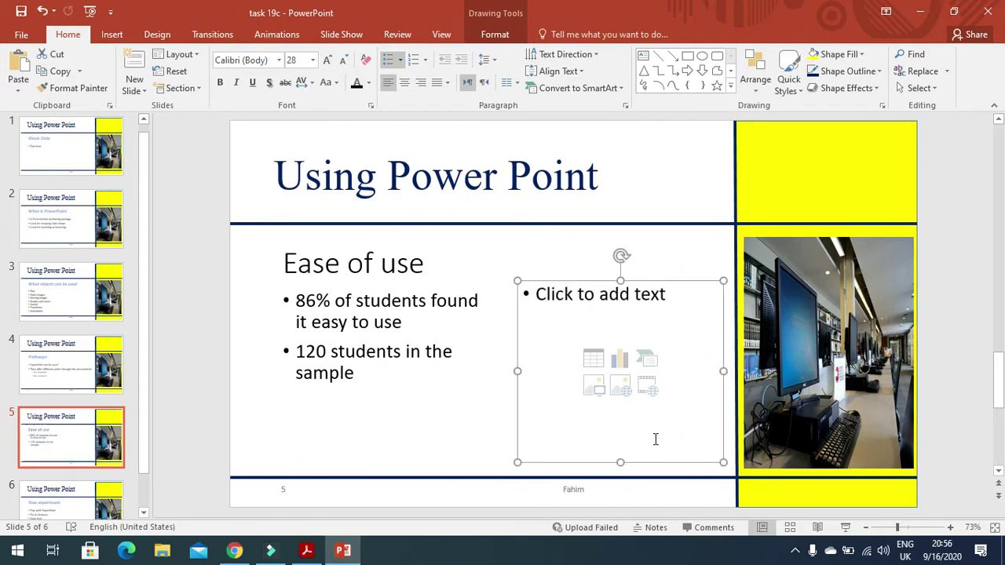
Insert a clustered column chart and delete its sample data in A1:D6.
left_click(619, 359)
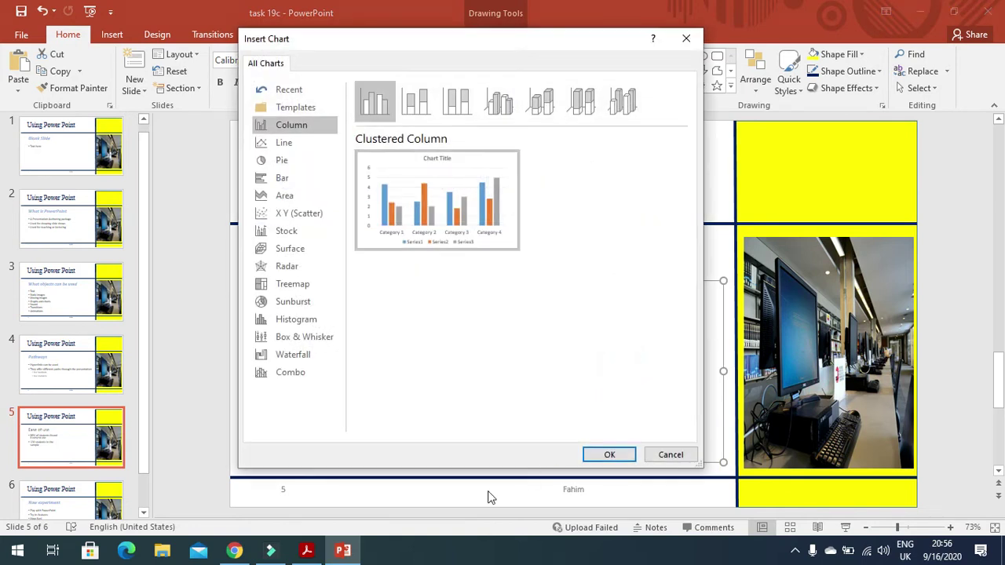
mouse_move(451, 209)
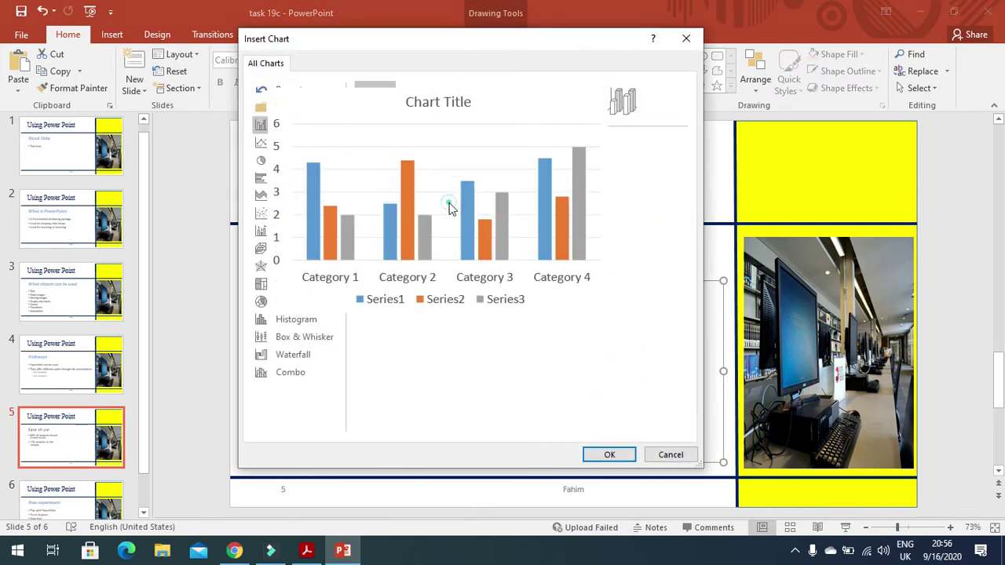
double_click(450, 208)
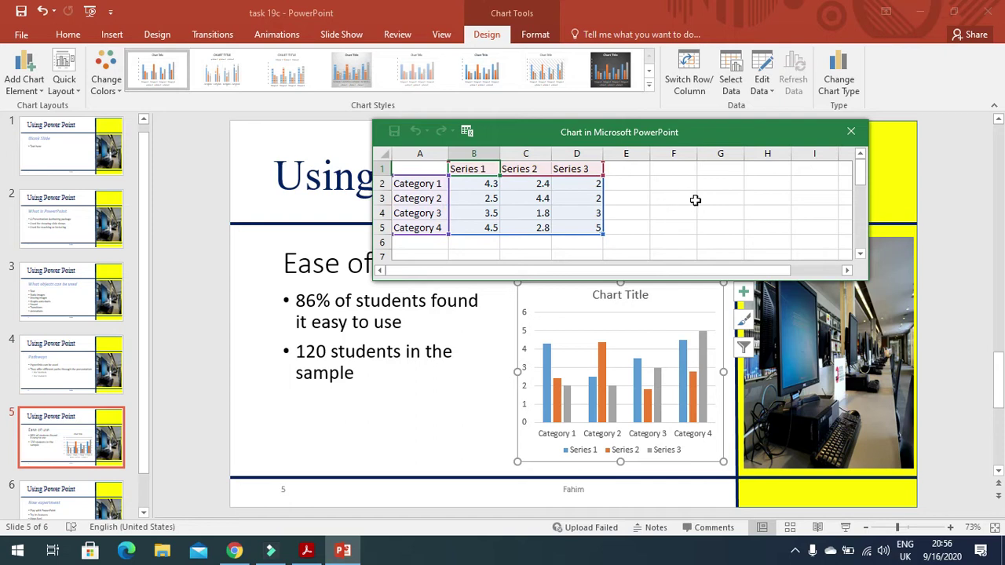
left_click(707, 202)
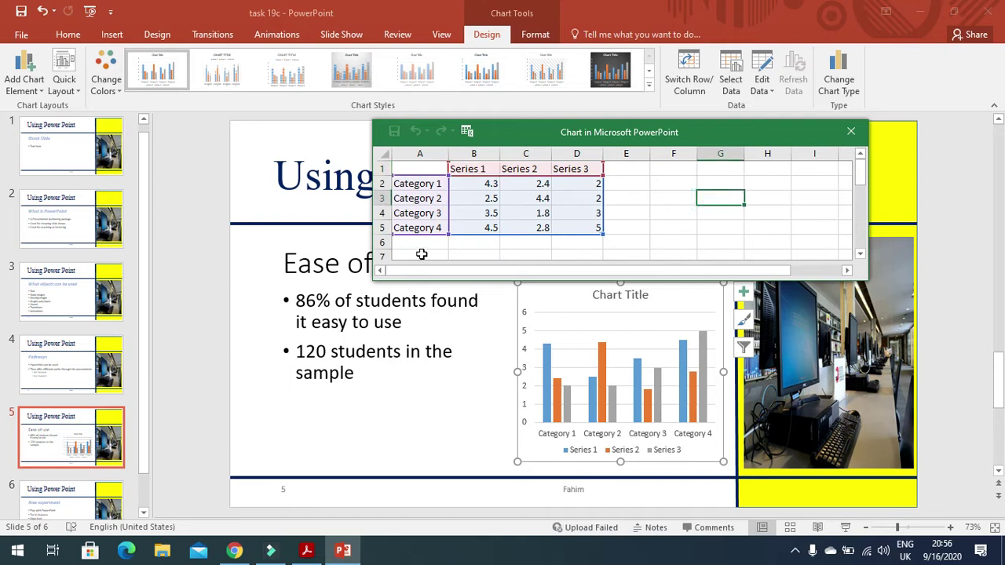
left_click_drag(421, 242, 584, 169)
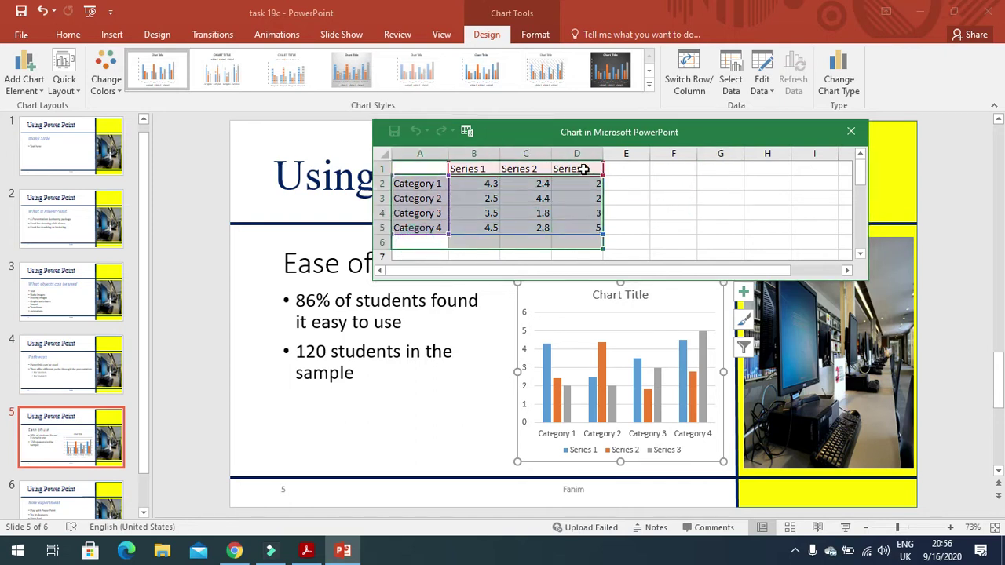
key("Delete")
Select cells F2 and F3 in the data sheet, then check the chart figures in the PDF.
left_click(691, 227)
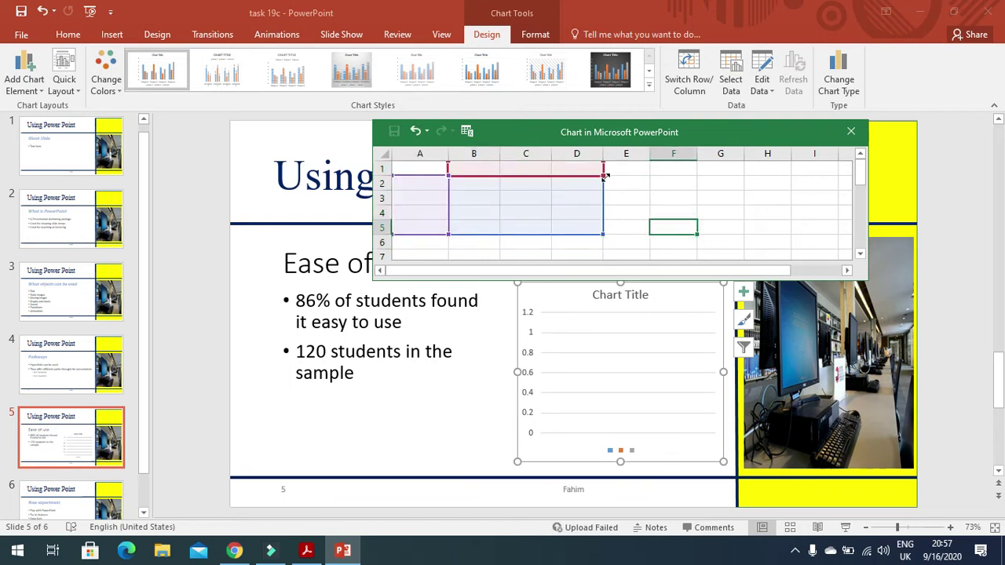
left_click(565, 167)
left_click(691, 185)
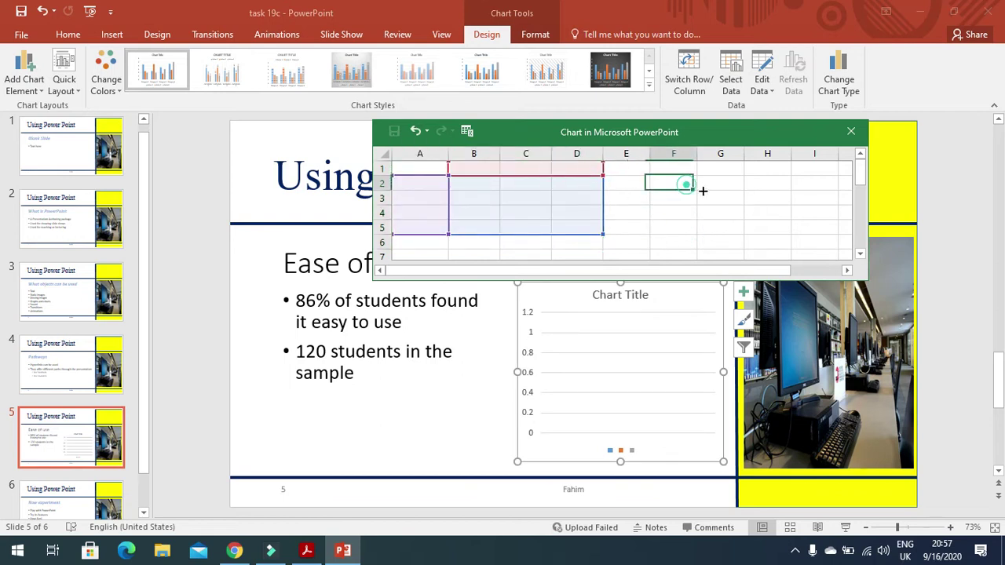
left_click(561, 199)
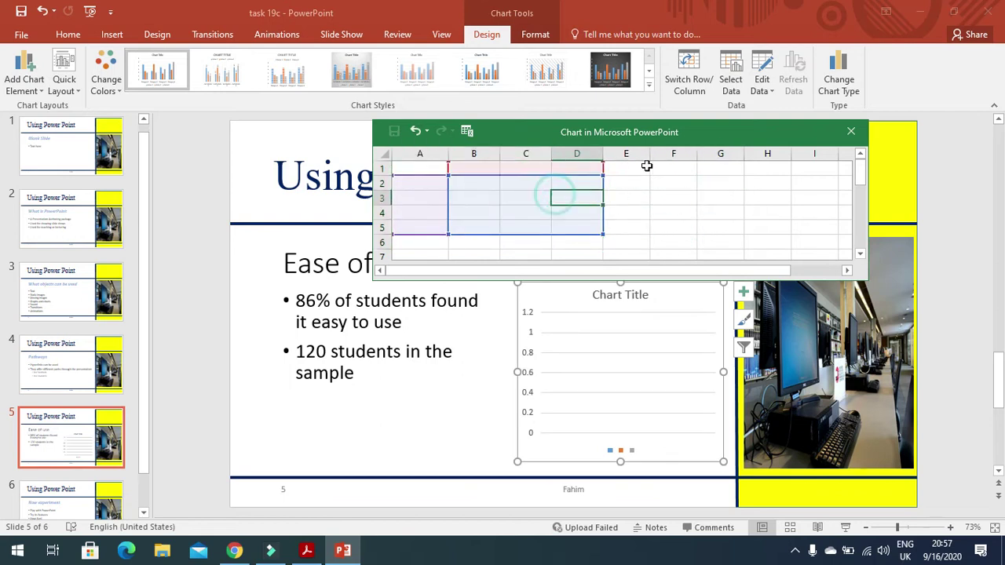
left_click(864, 278)
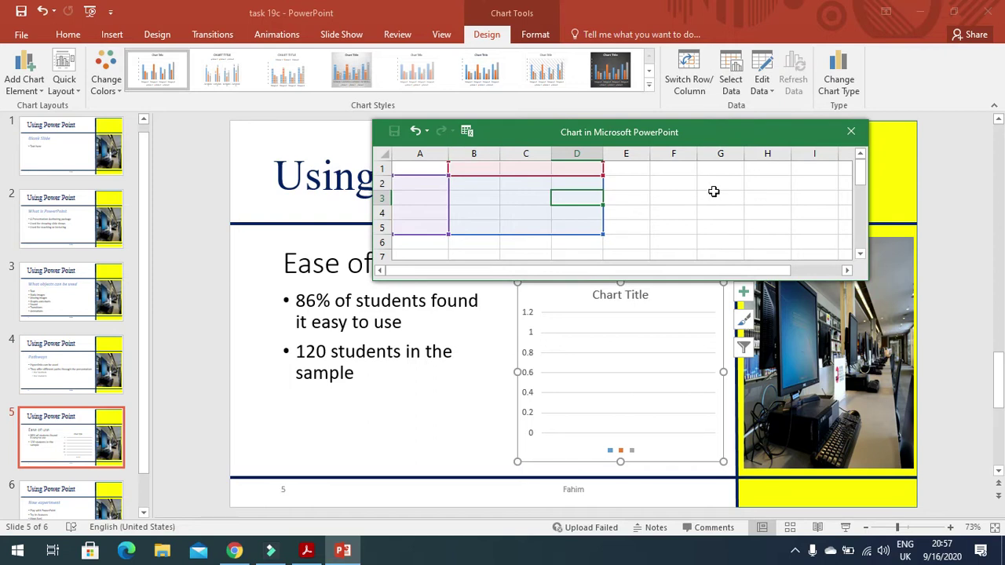
left_click(663, 198)
left_click(451, 180)
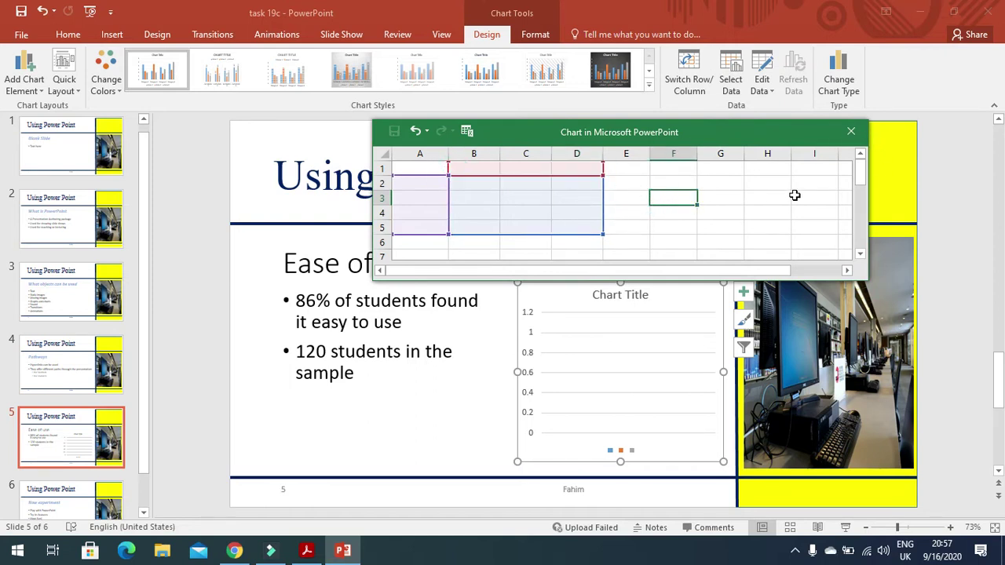
left_click(306, 551)
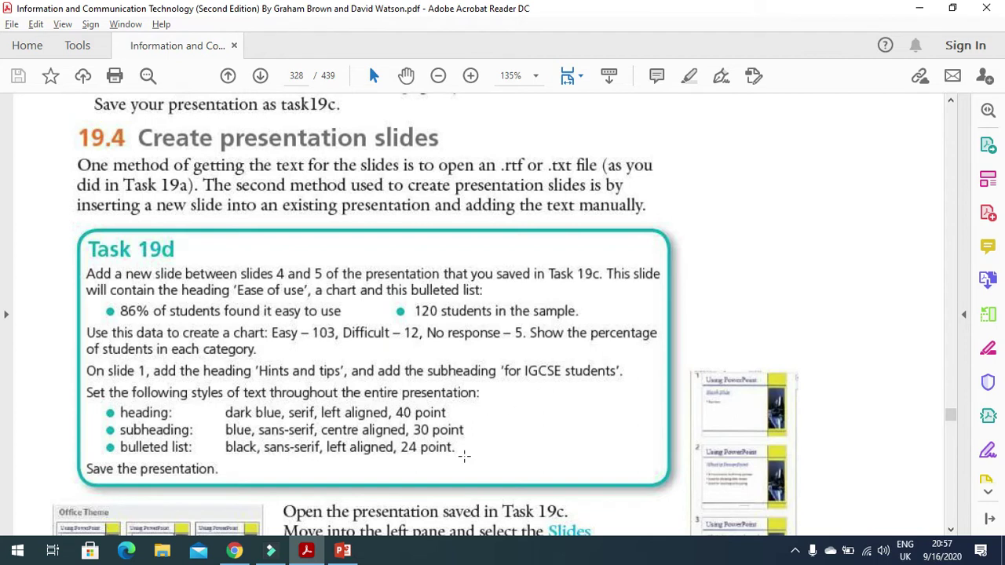
Return to the chart data sheet and select cell F2 for the first label.
left_click(343, 550)
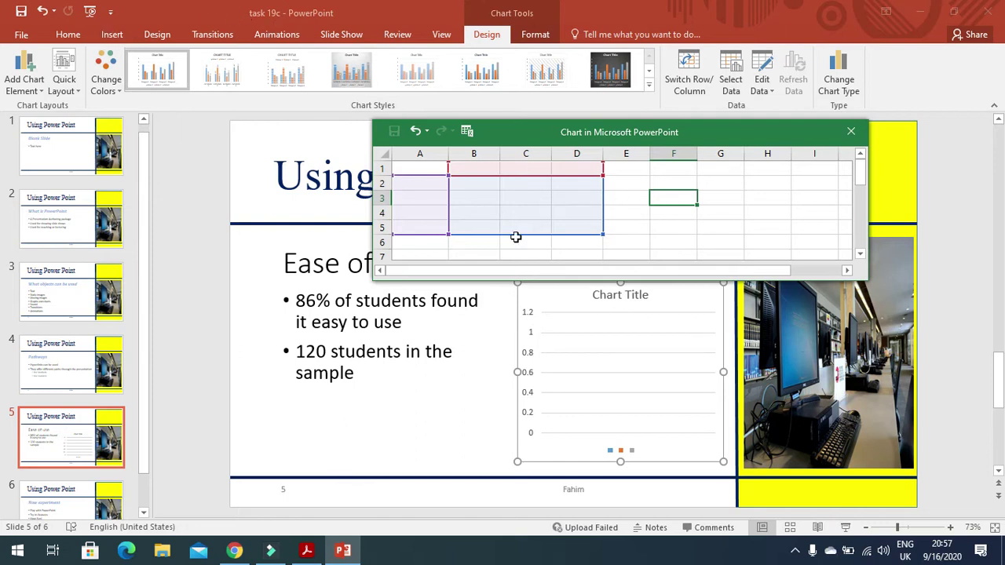
left_click(685, 182)
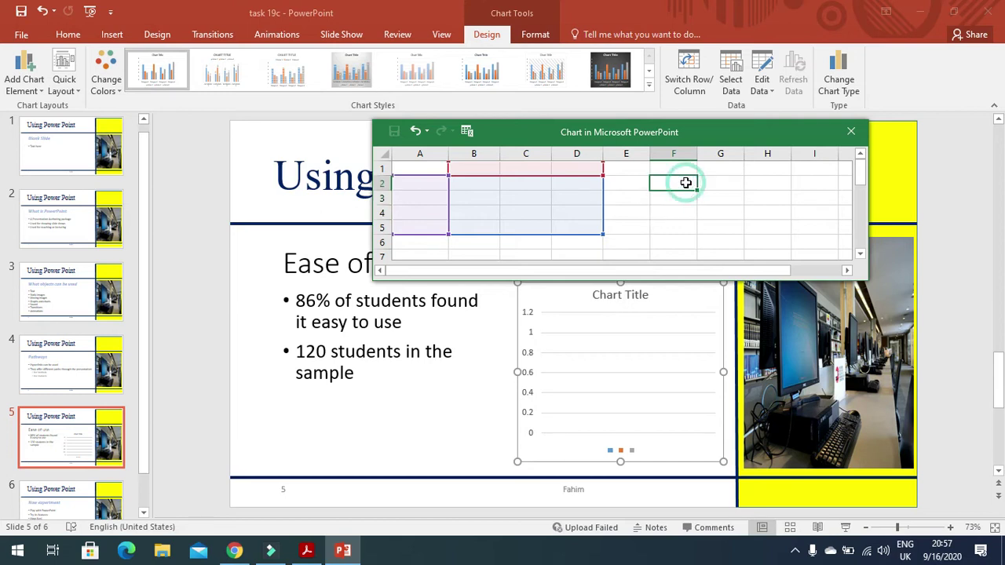
left_click(540, 196)
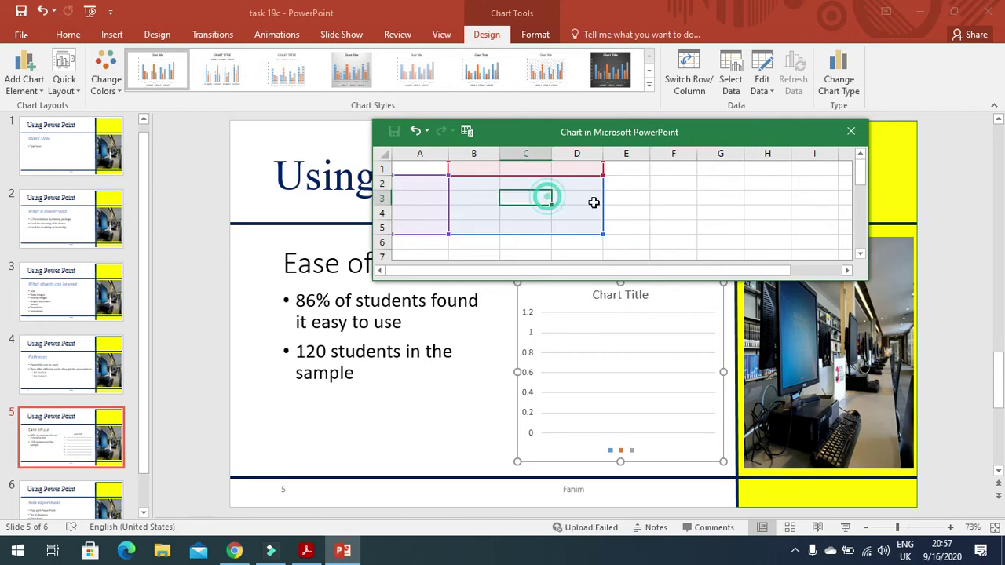
Enter easy 103, difficult 12 and No response 5 in columns F and G.
left_click(671, 186)
type("easy")
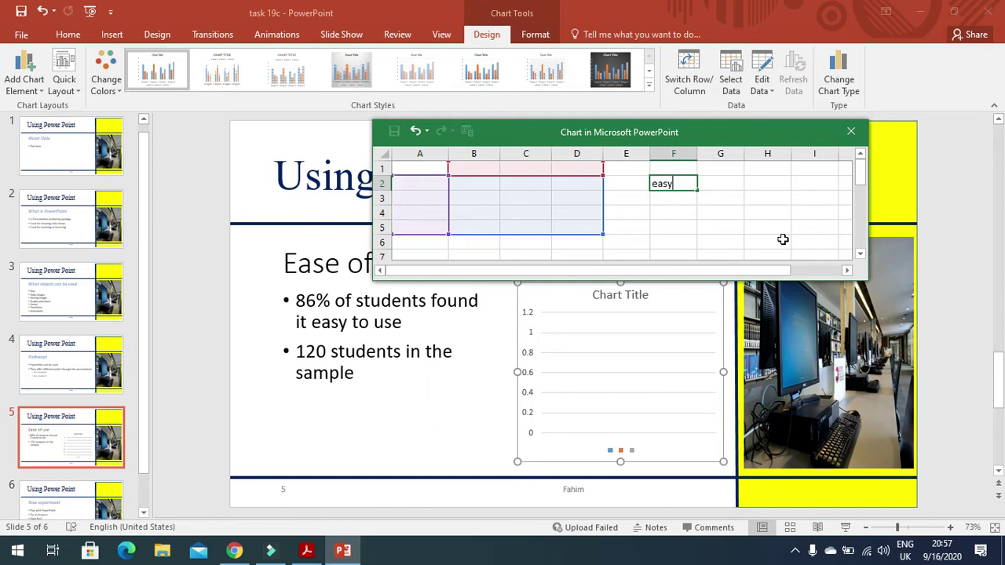
key("Tab")
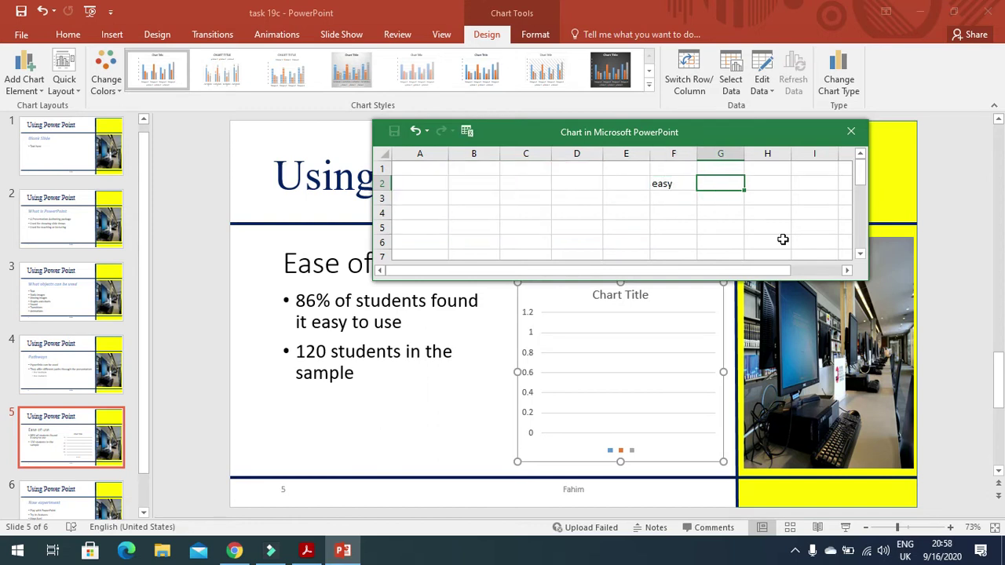
type("103")
key("Return")
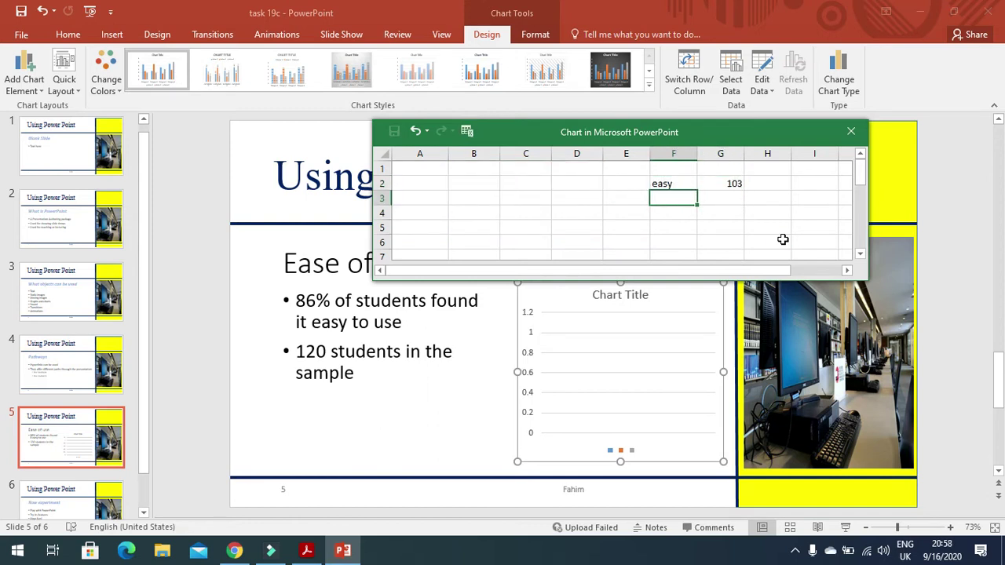
key("alt+Tab")
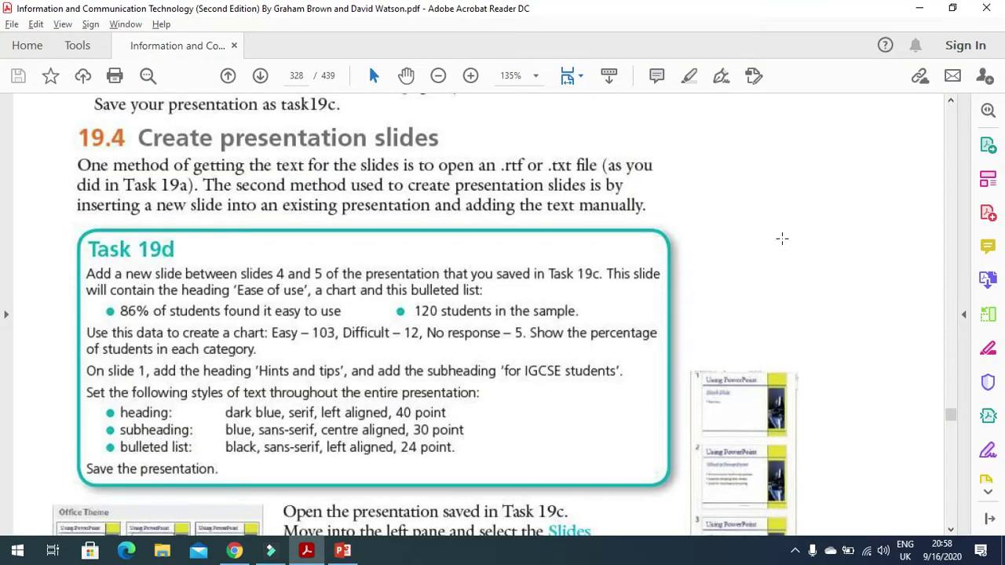
key("alt+Tab")
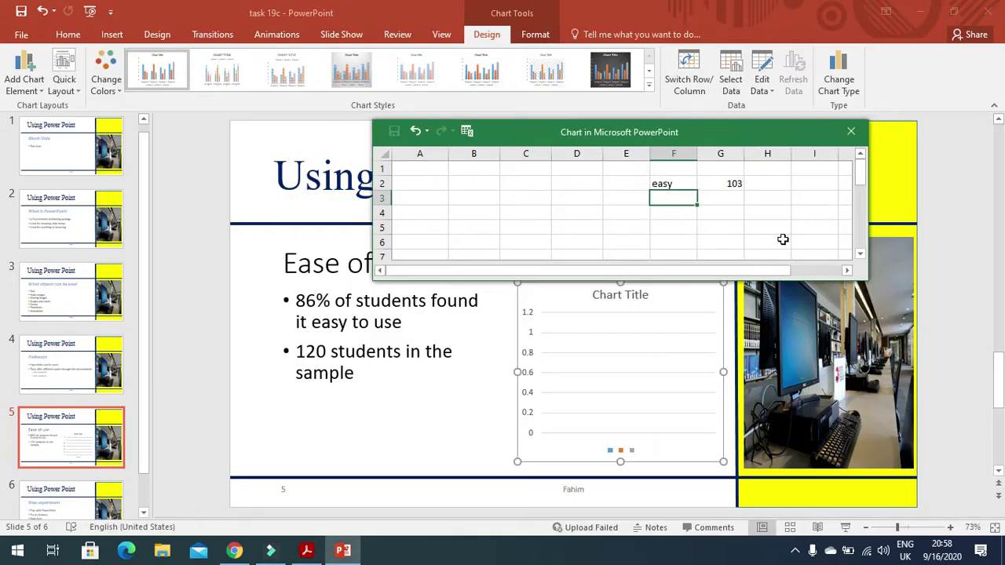
type("difficult")
key("Tab")
type("12")
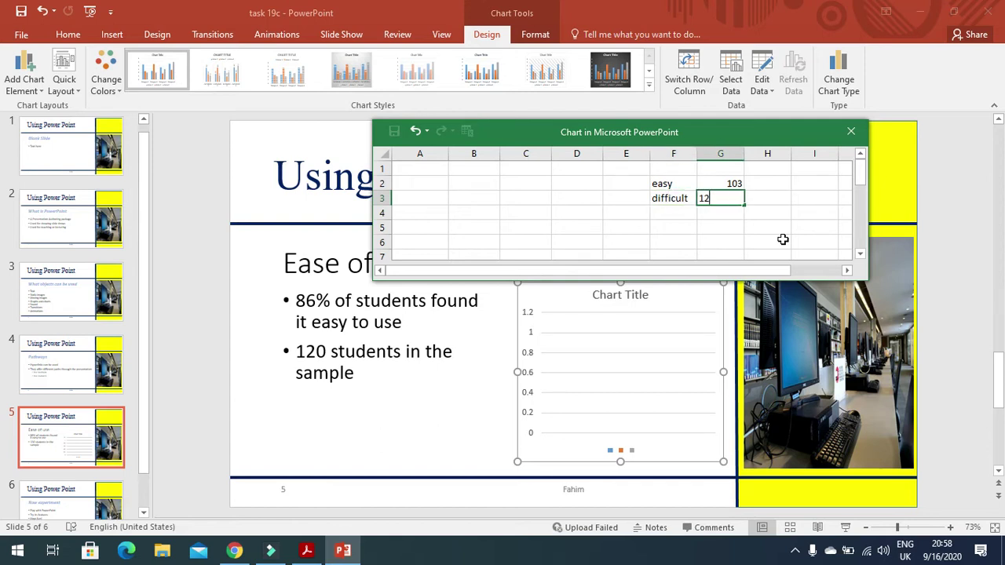
key("Return")
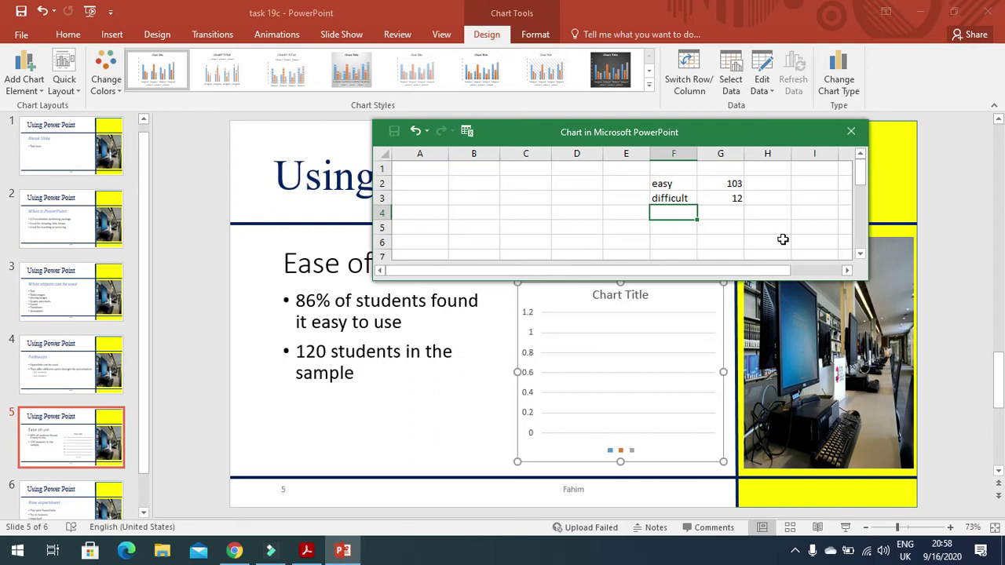
type("No response")
key("Tab")
type("5")
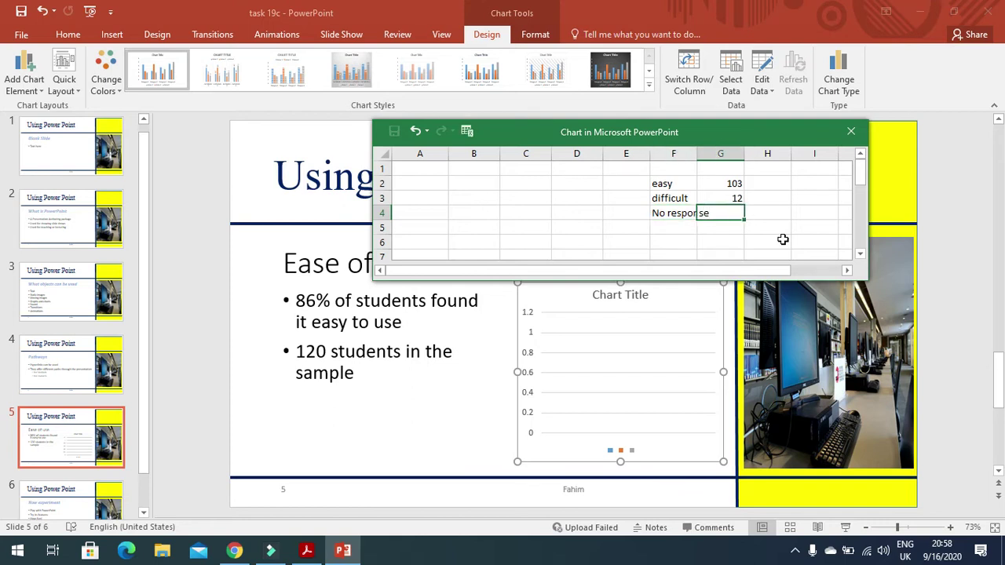
Autofit column F and add the heading 'students' in G1.
left_click(695, 153)
double_click(697, 153)
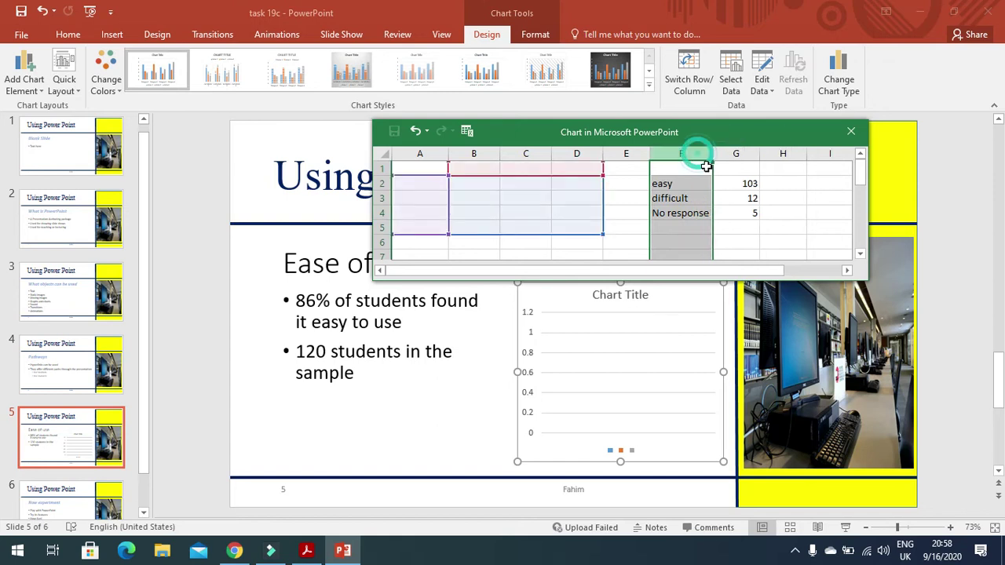
left_click(733, 169)
type("students")
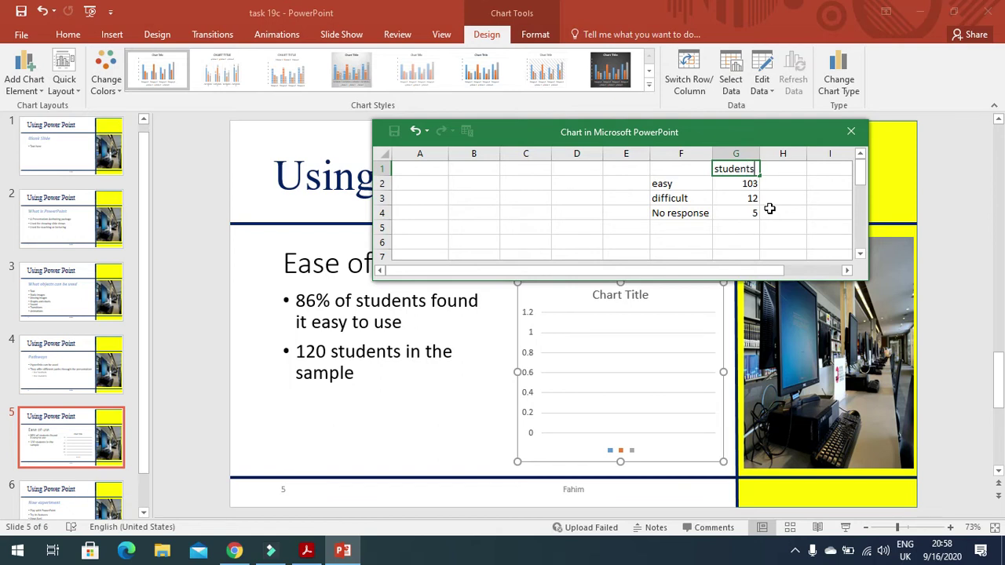
left_click(746, 235)
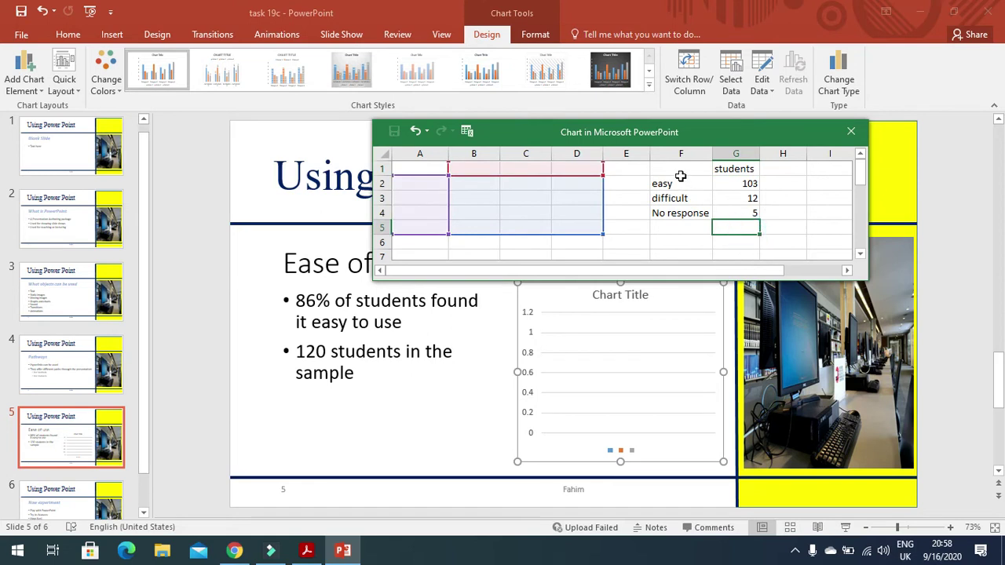
Change the chart type to Pie for the student figures.
left_click_drag(680, 174, 742, 214)
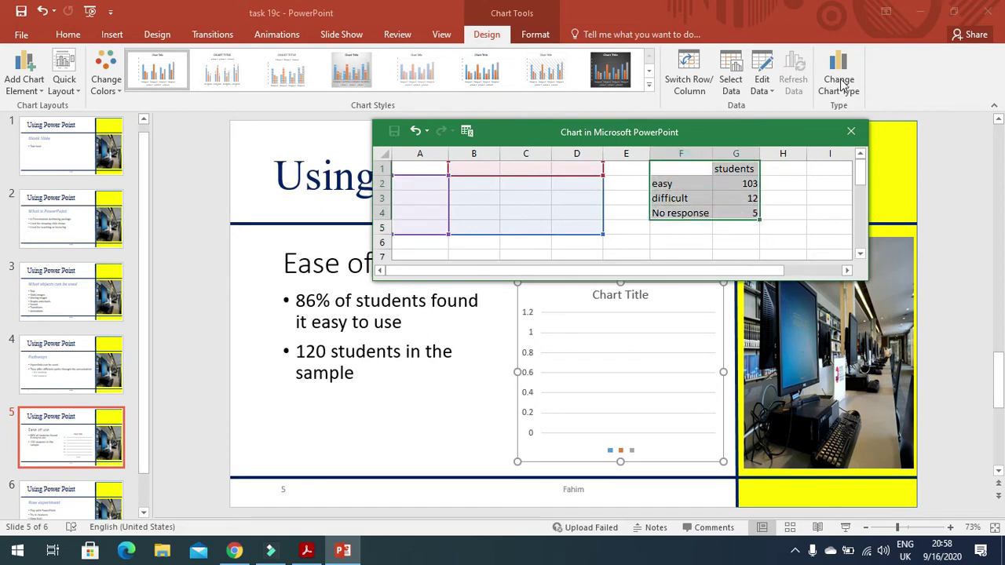
left_click(102, 37)
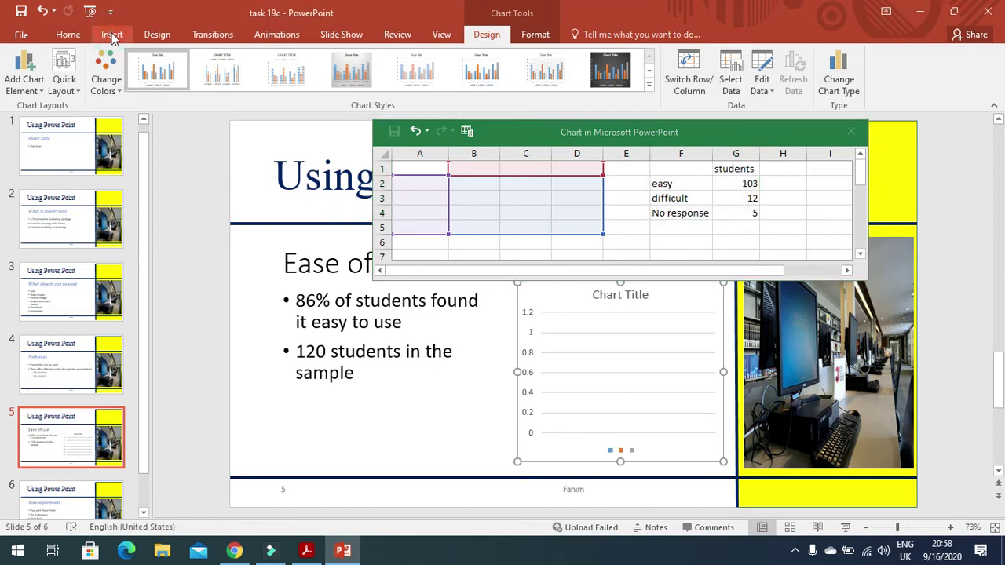
left_click(111, 37)
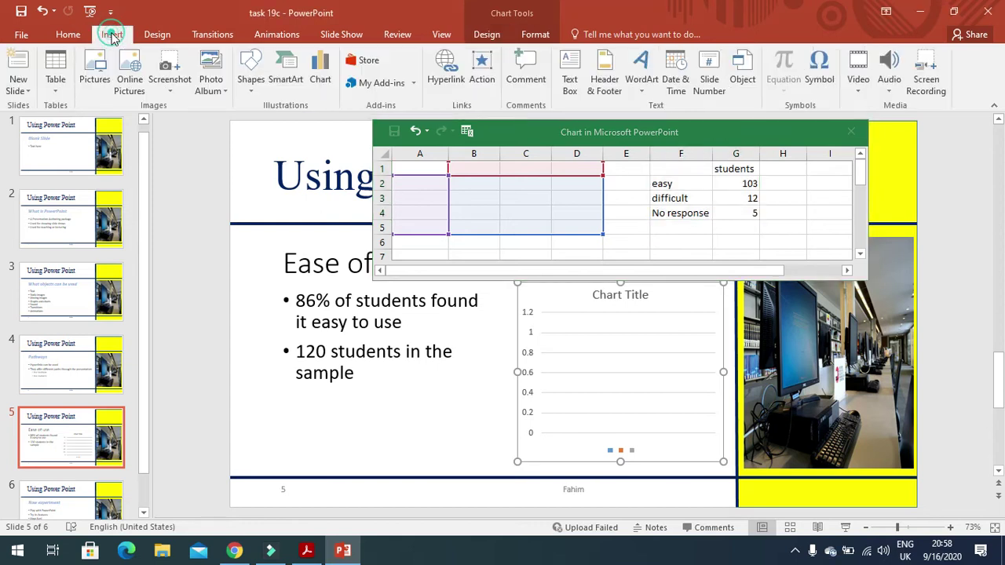
left_click(320, 74)
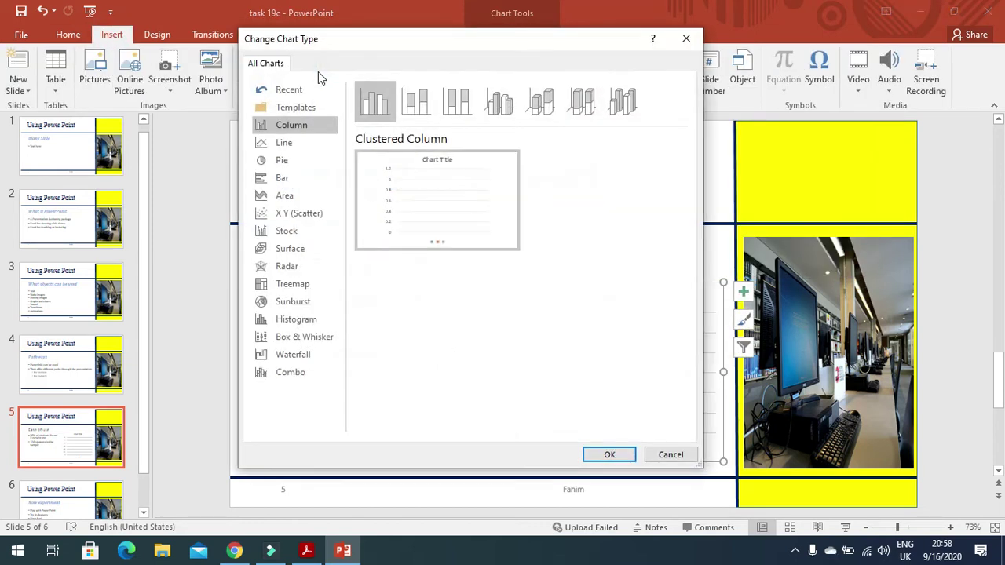
left_click(300, 166)
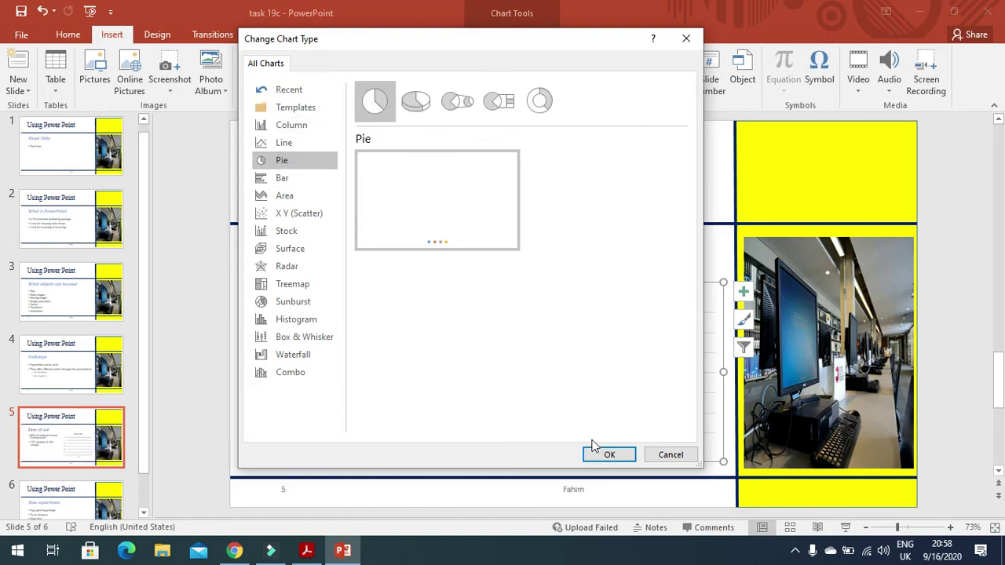
left_click(598, 450)
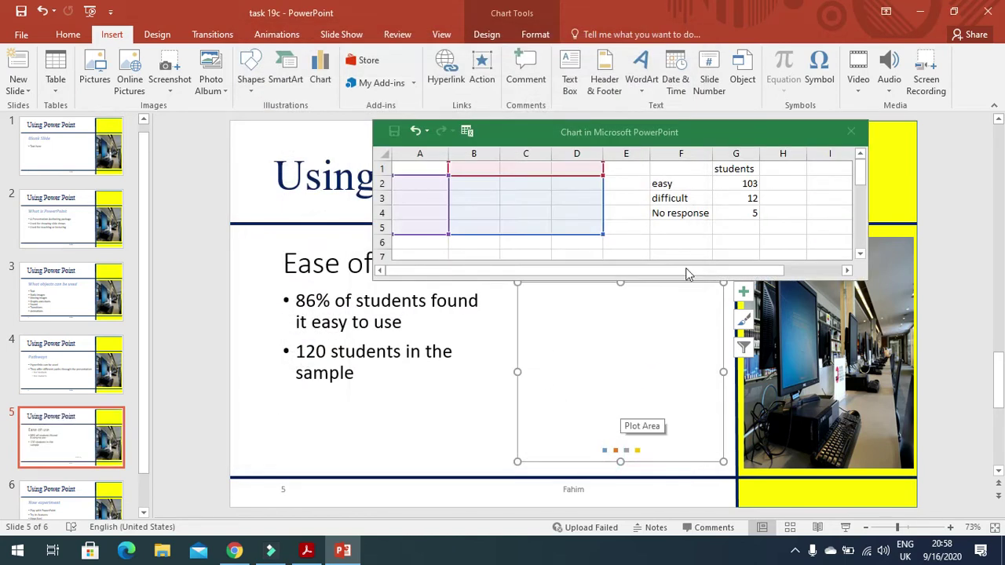
Select the empty pie chart's frame and delete it from the slide.
left_click_drag(692, 190, 732, 210)
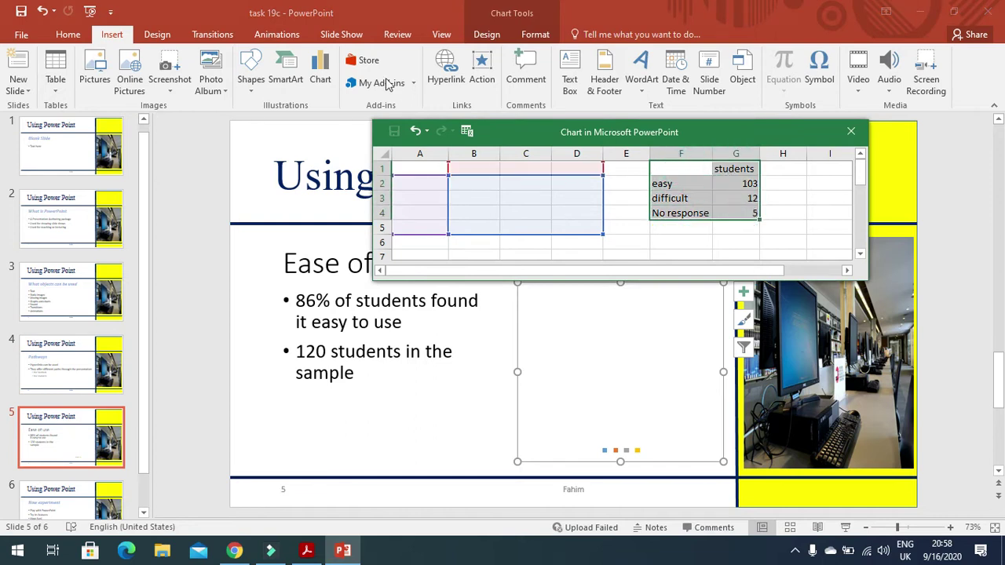
left_click(111, 36)
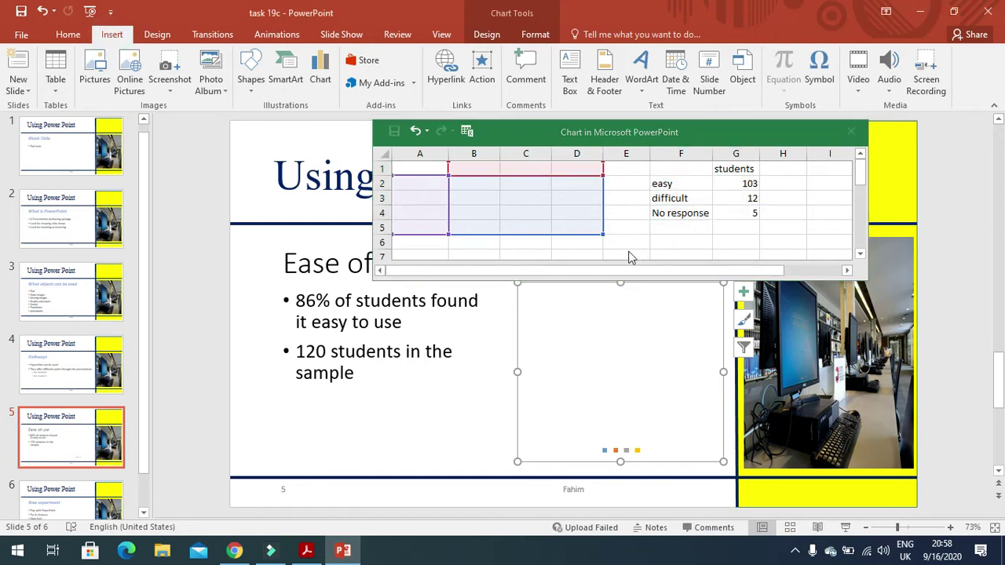
left_click(644, 312)
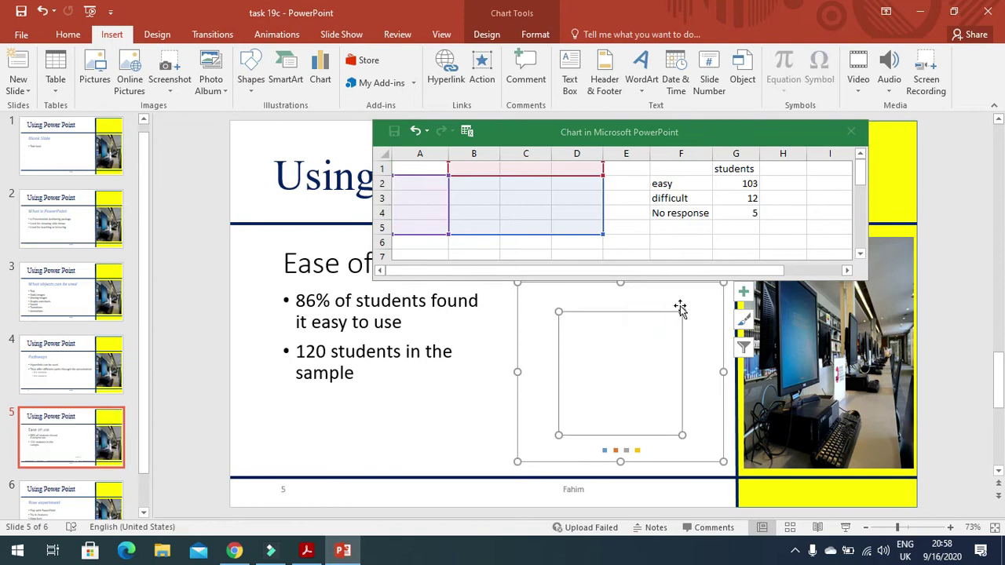
left_click(724, 289)
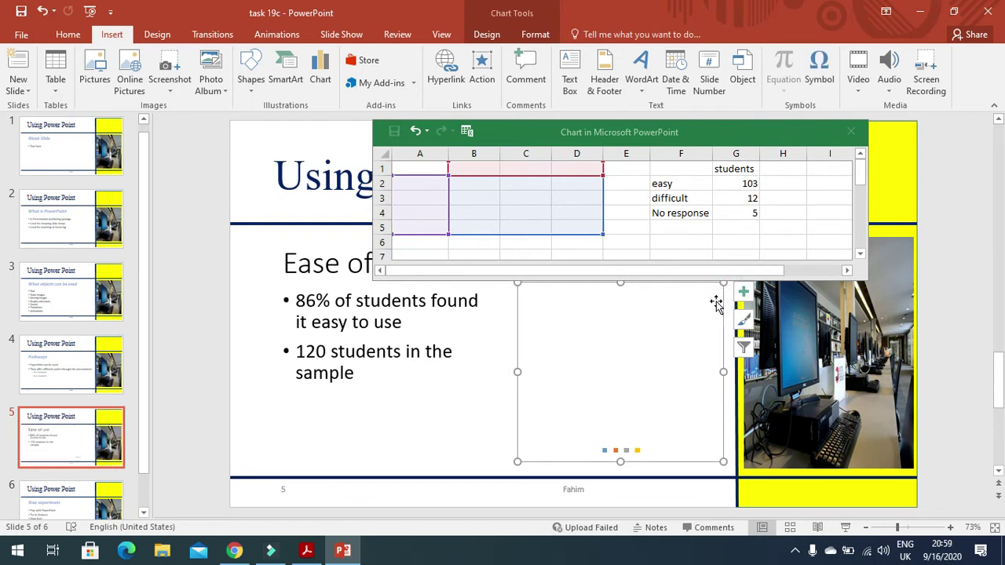
key("Delete")
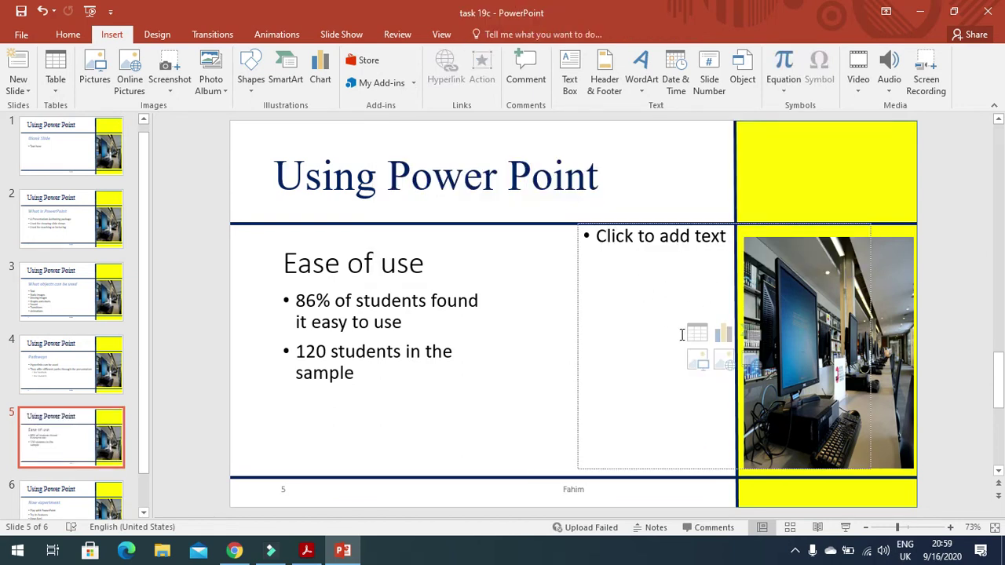
Insert a new chart into the empty placeholder and convert it to a Pie chart.
left_click(723, 334)
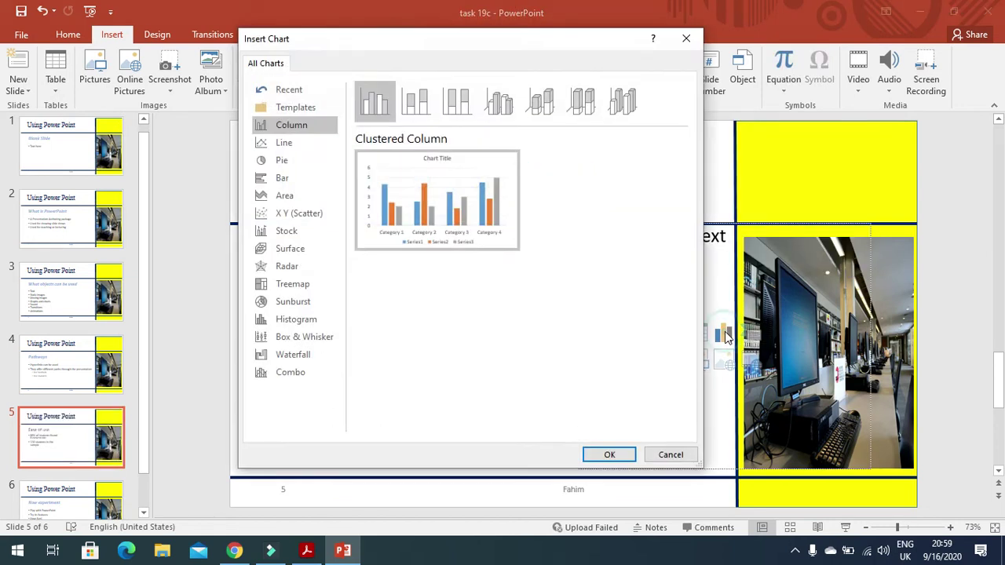
key("Escape")
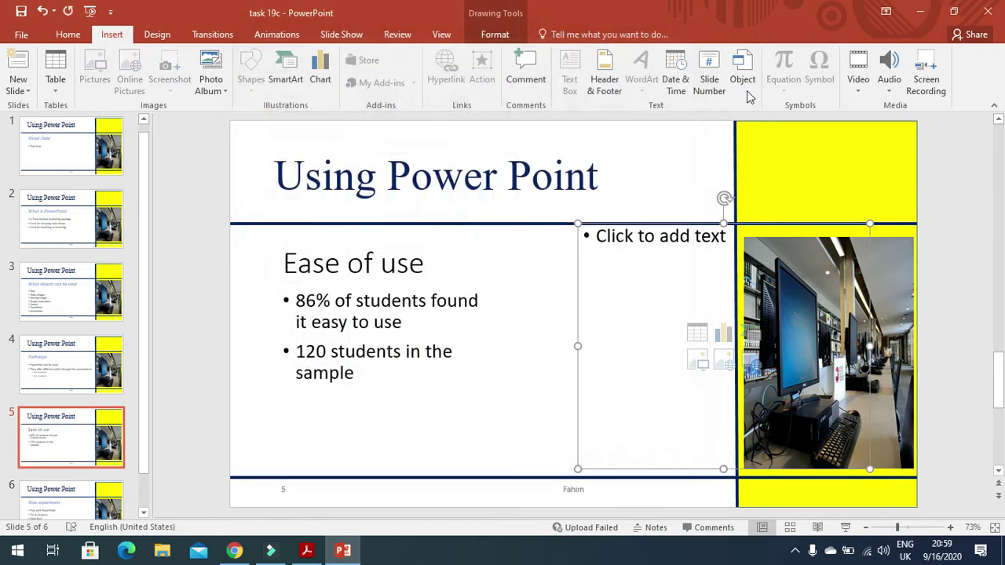
left_click(763, 82)
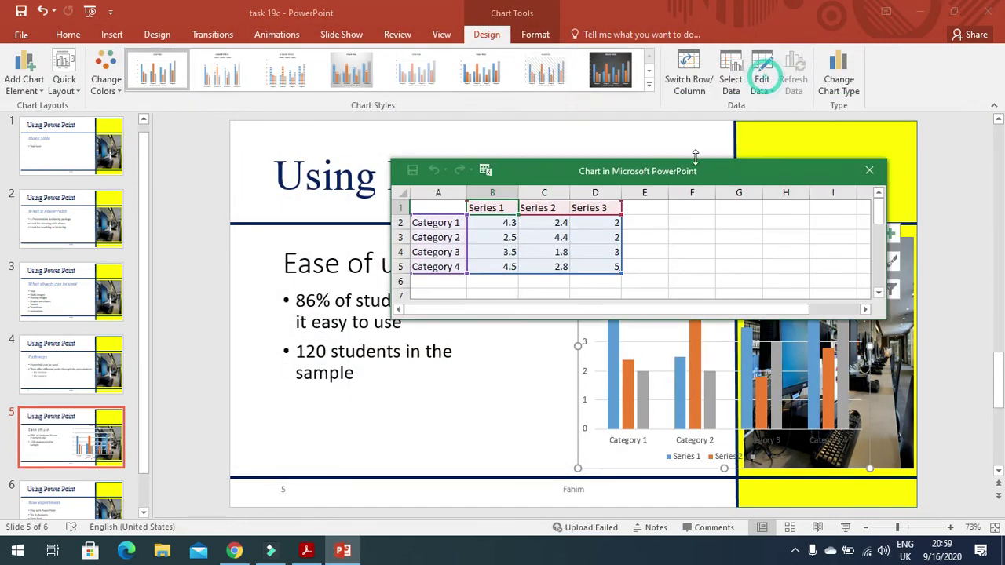
left_click(846, 91)
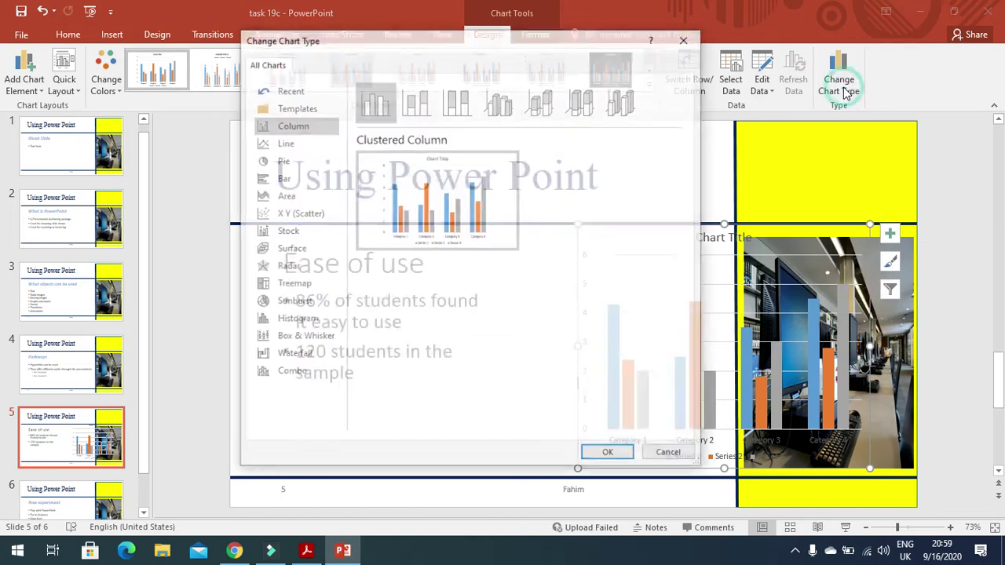
left_click(289, 164)
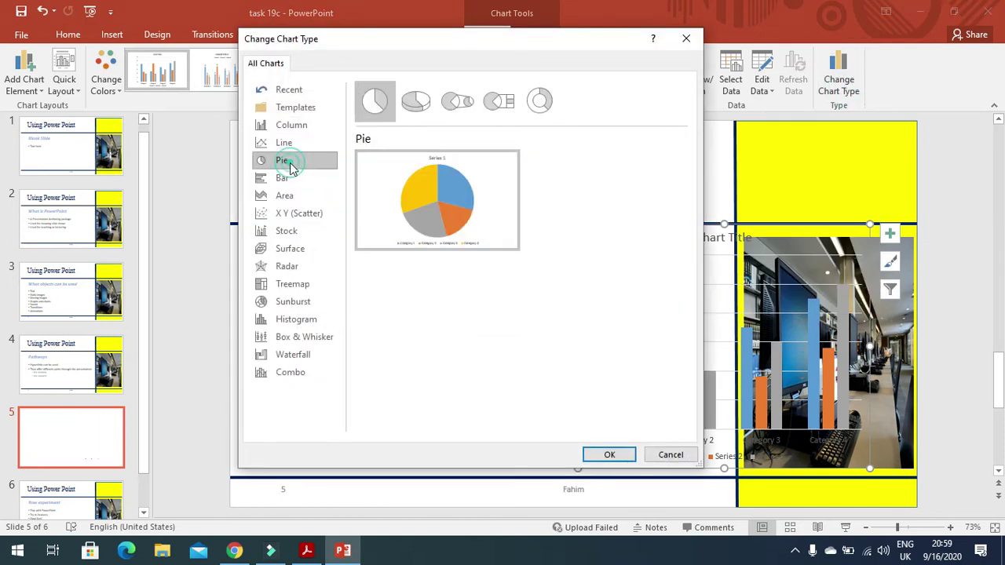
left_click(589, 456)
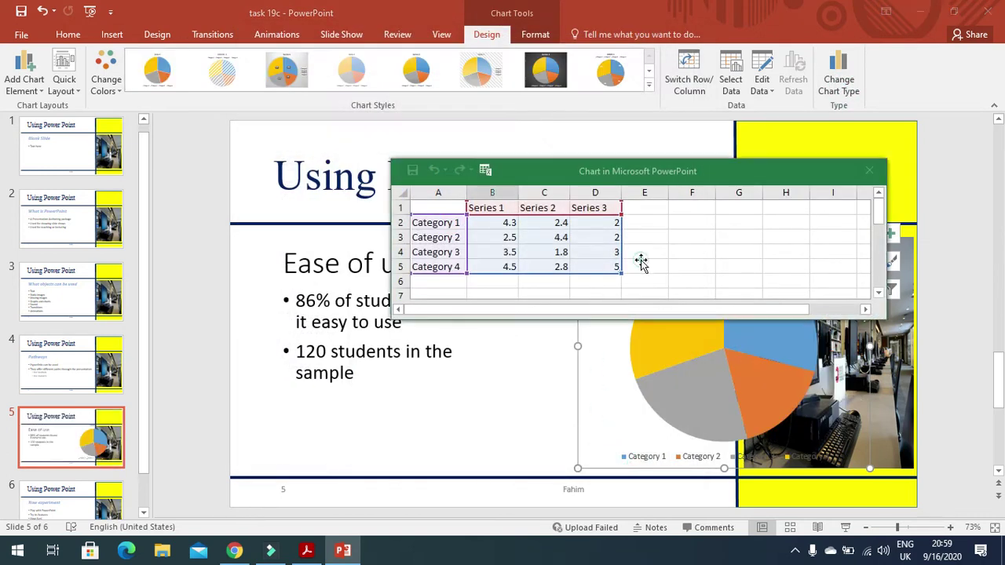
left_click_drag(543, 207, 595, 265)
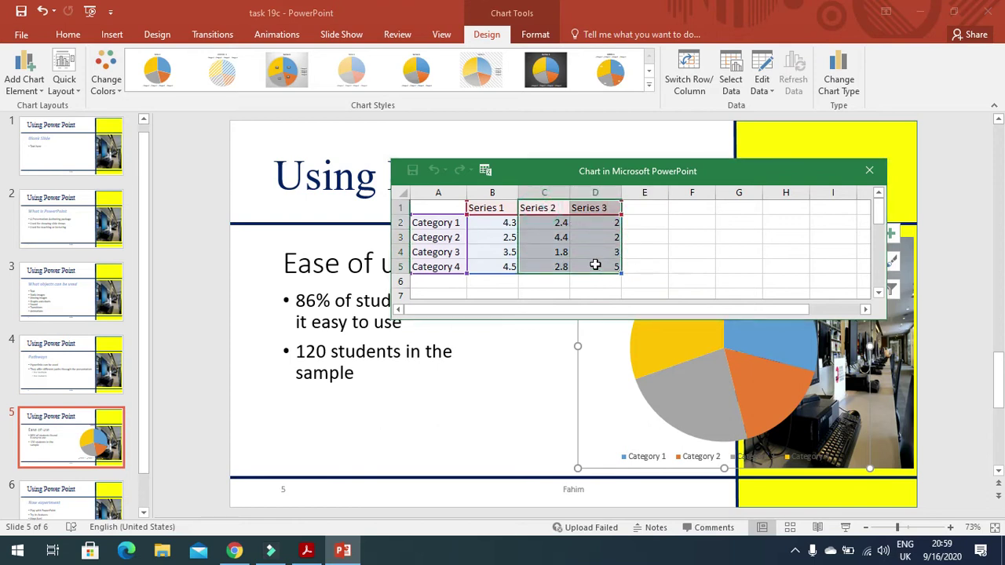
Clear the Series 2 and Series 3 data and delete both empty columns.
key("Delete")
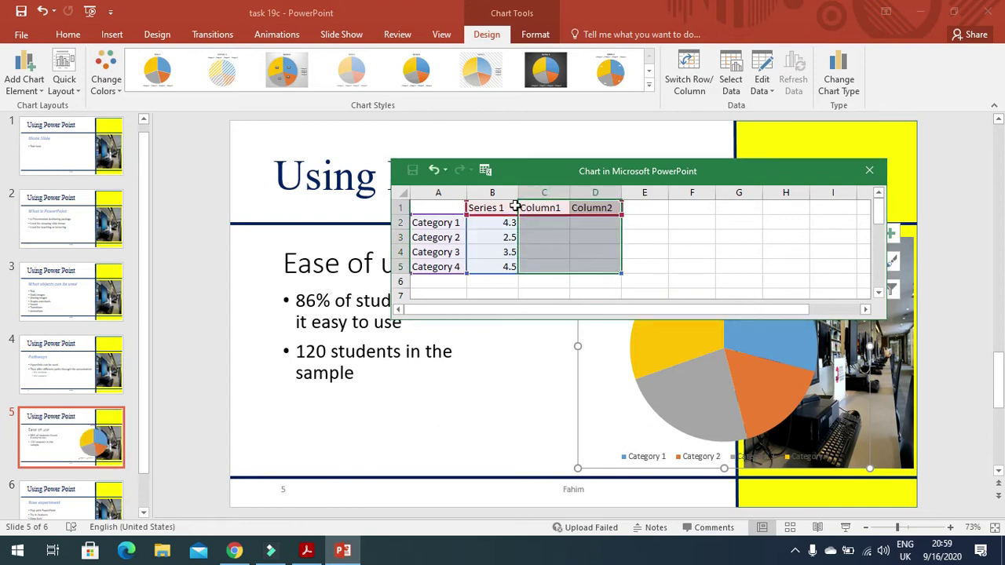
left_click(563, 228)
left_click(549, 191)
right_click(549, 191)
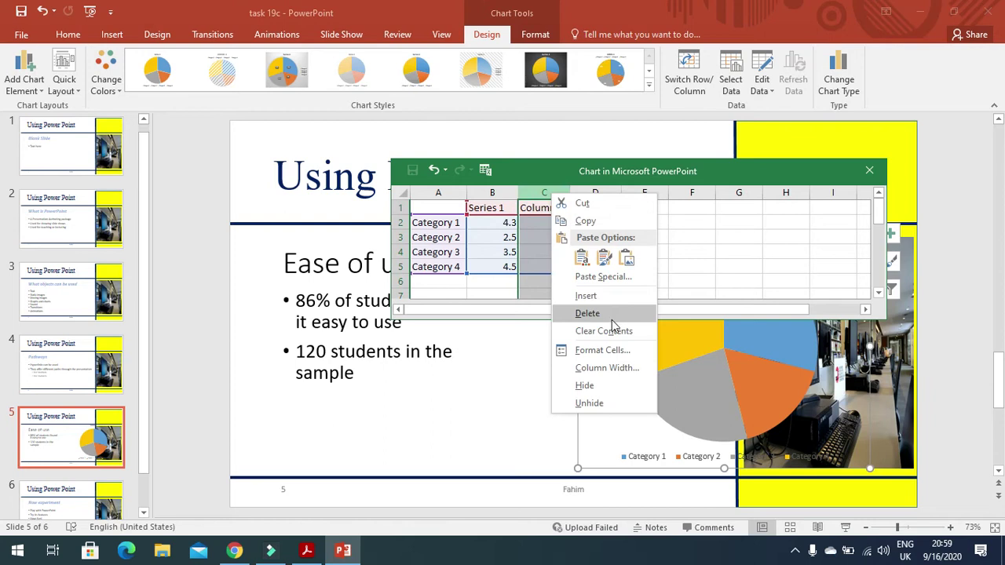
left_click(597, 369)
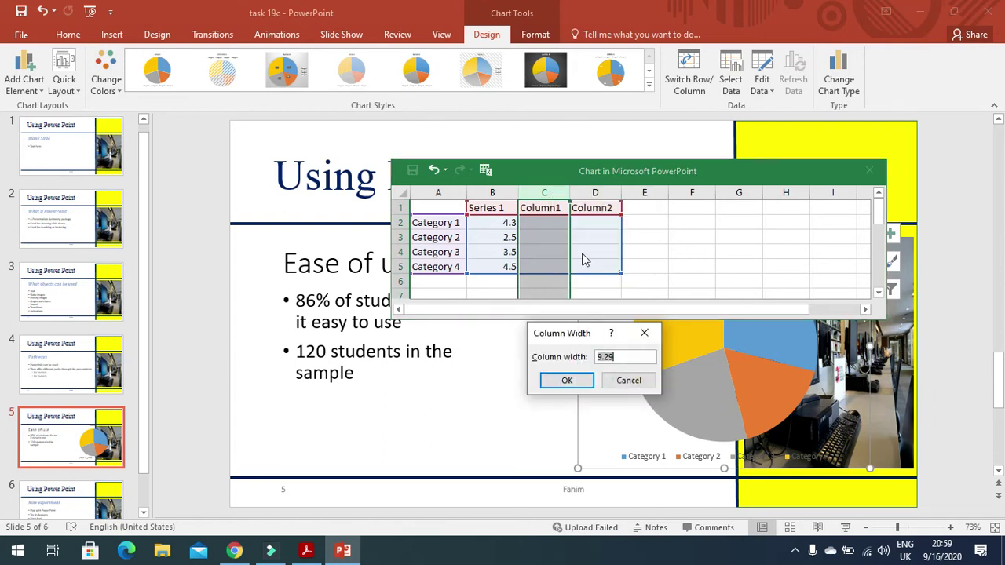
left_click(628, 381)
right_click(544, 191)
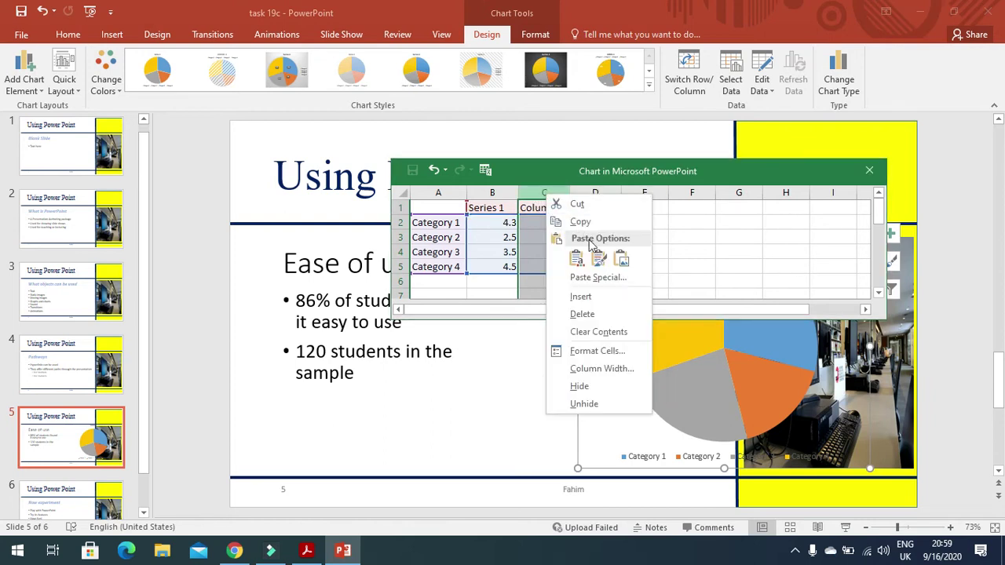
left_click(597, 312)
right_click(554, 191)
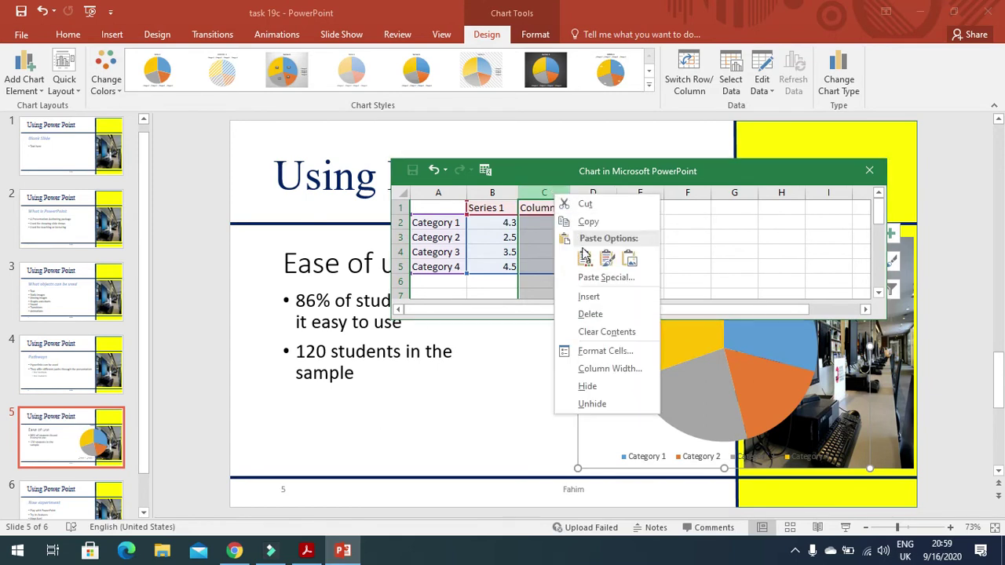
left_click(594, 312)
left_click(534, 250)
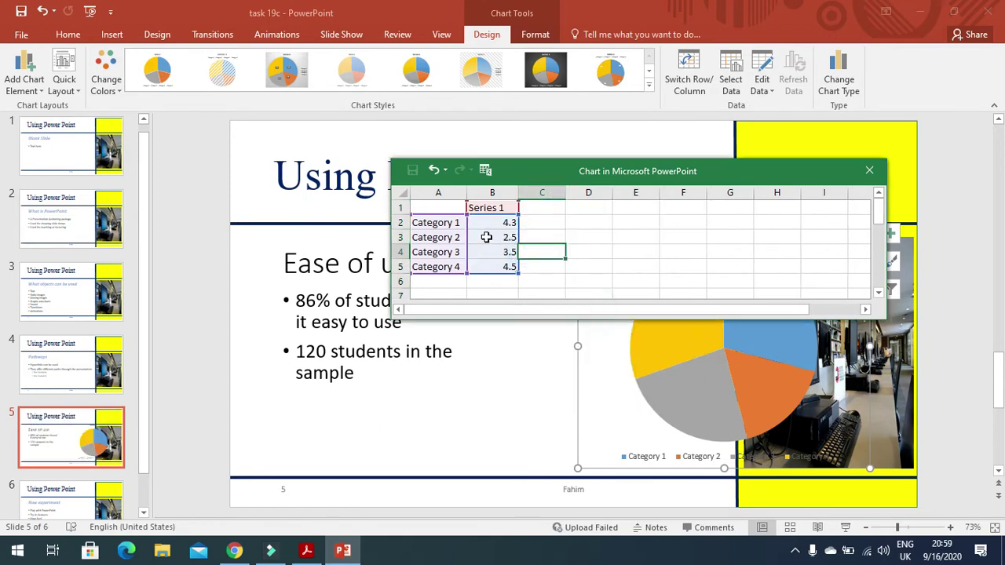
Relabel categories as easy 103, Difficult 12, No response, and drop the Category 4 row.
left_click_drag(452, 222, 448, 261)
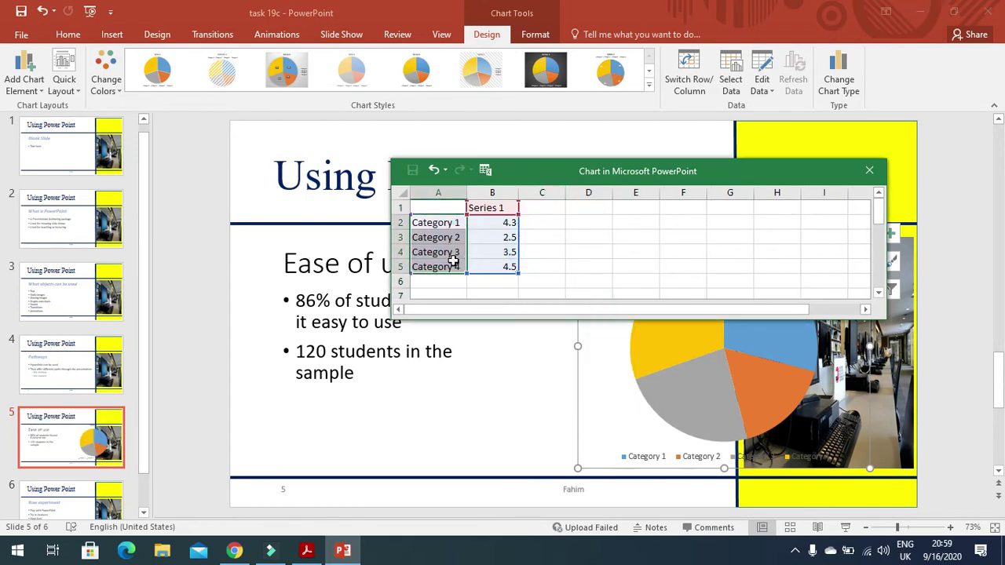
left_click(457, 224)
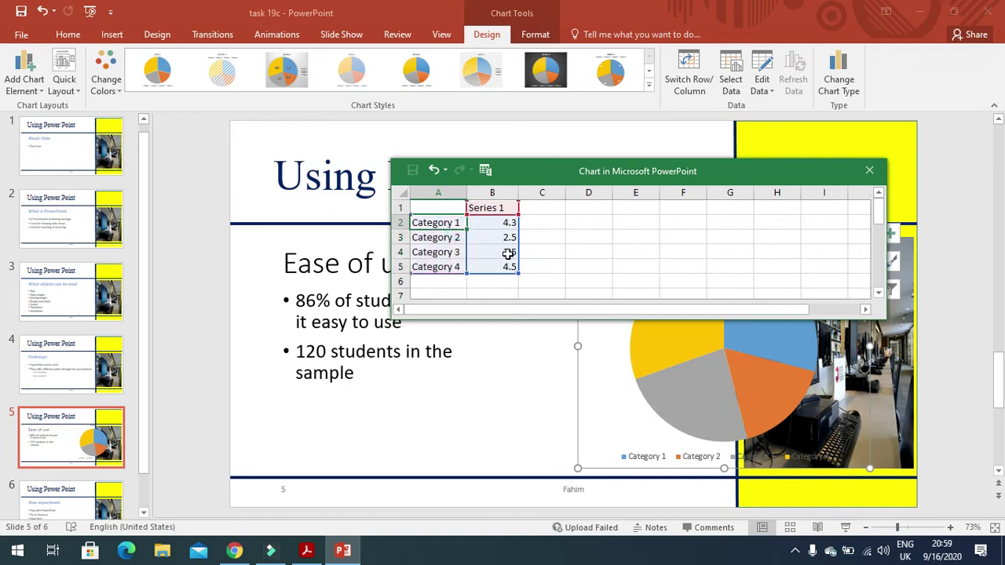
type("easy")
key("Return")
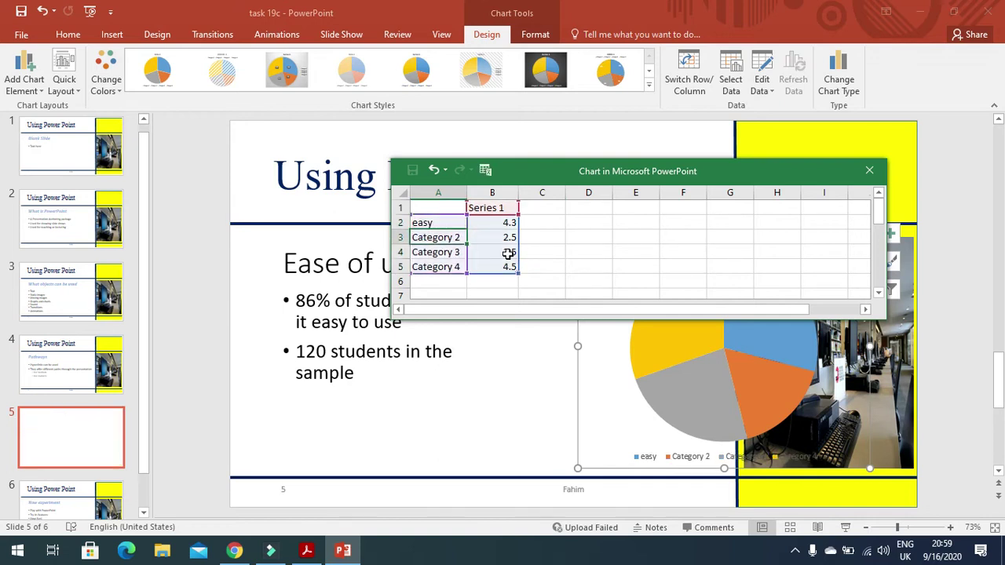
type("Diffi")
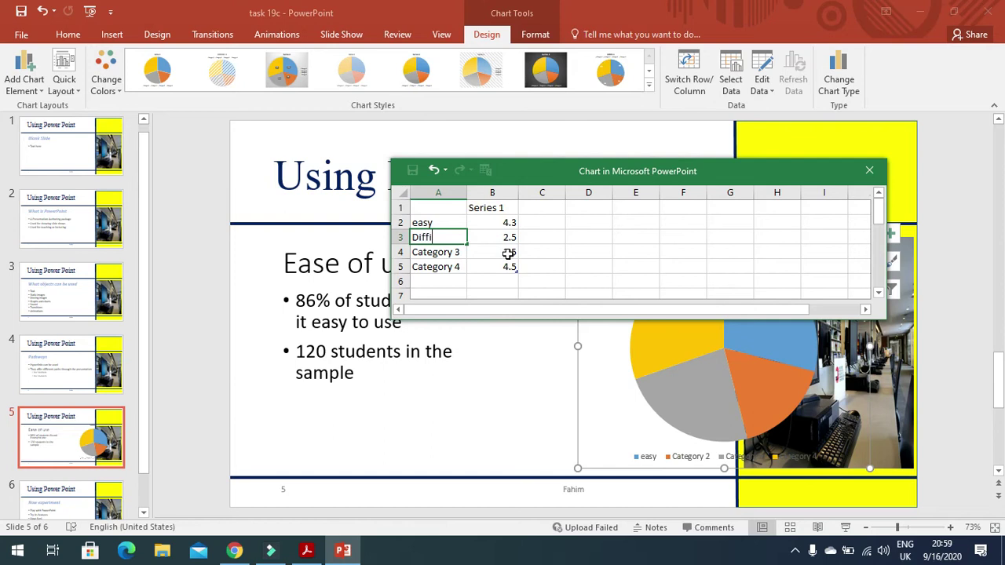
type("cult")
key("Return")
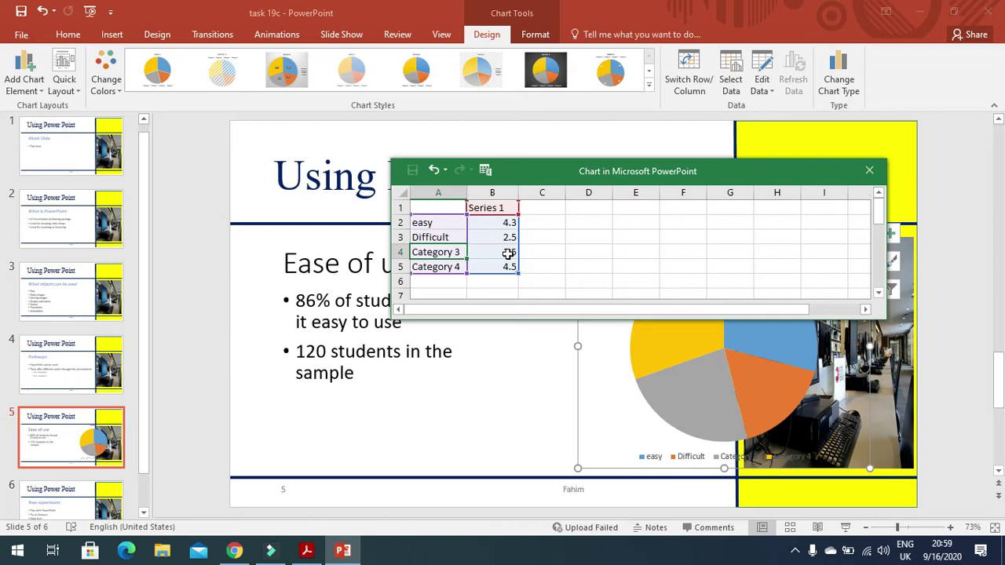
type("No res")
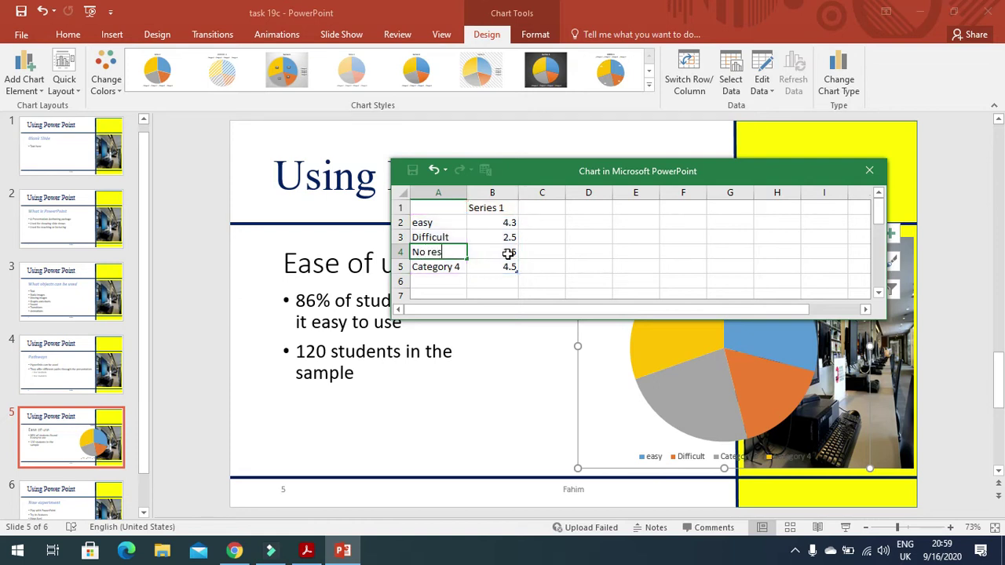
type("ponse")
left_click(508, 254)
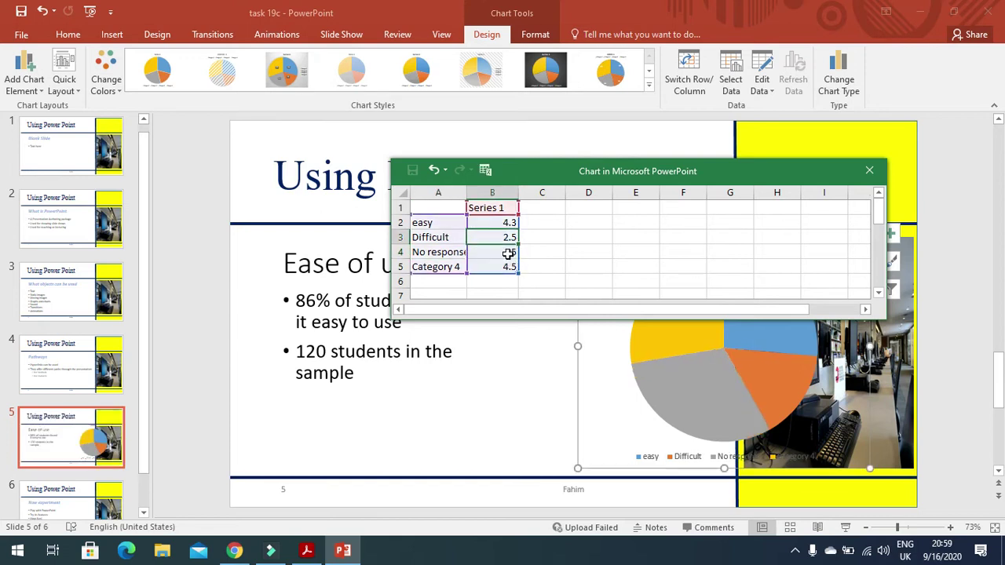
key("Up")
type("12")
key("Up")
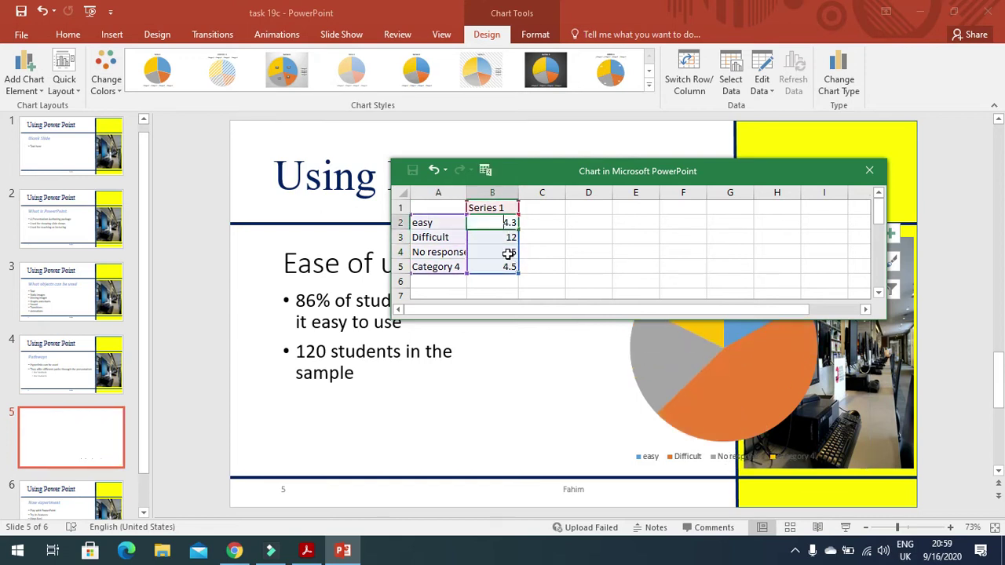
type("103")
left_click(509, 254)
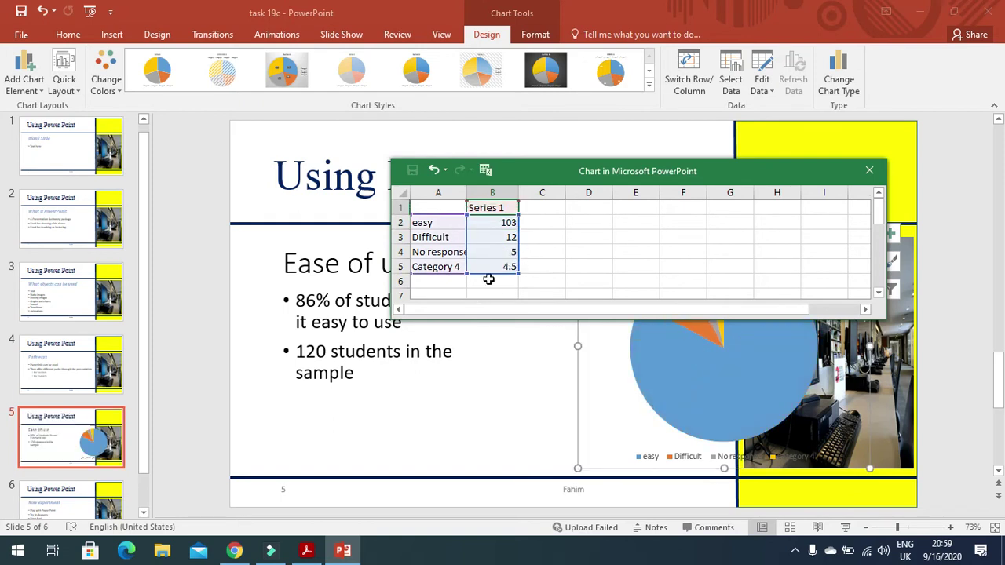
mouse_move(489, 276)
left_mouse_down()
mouse_move(441, 268)
mouse_move(507, 268)
left_mouse_up()
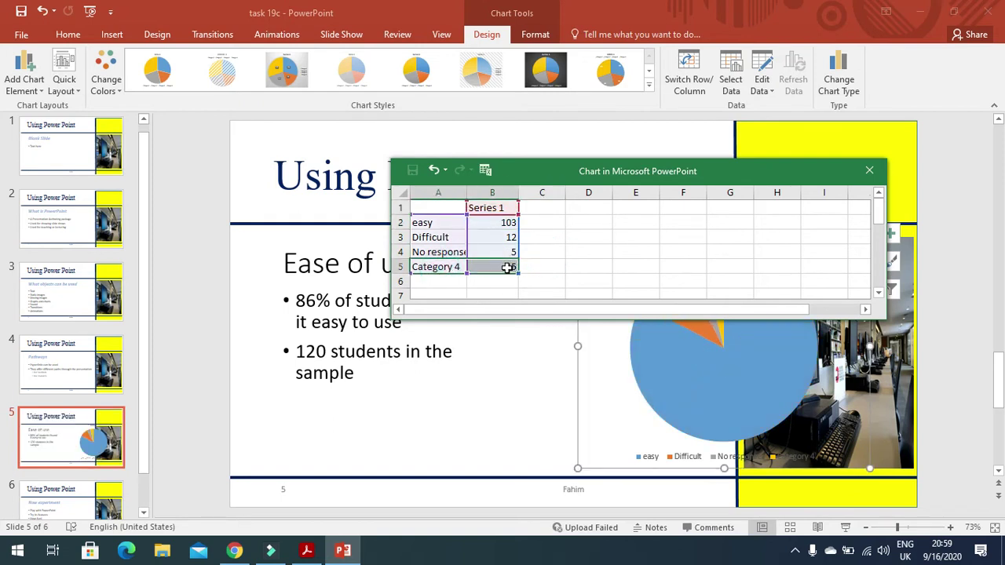
key("Delete")
Rename Series 1 to 'students' and move the data window off the slide.
left_click(503, 206)
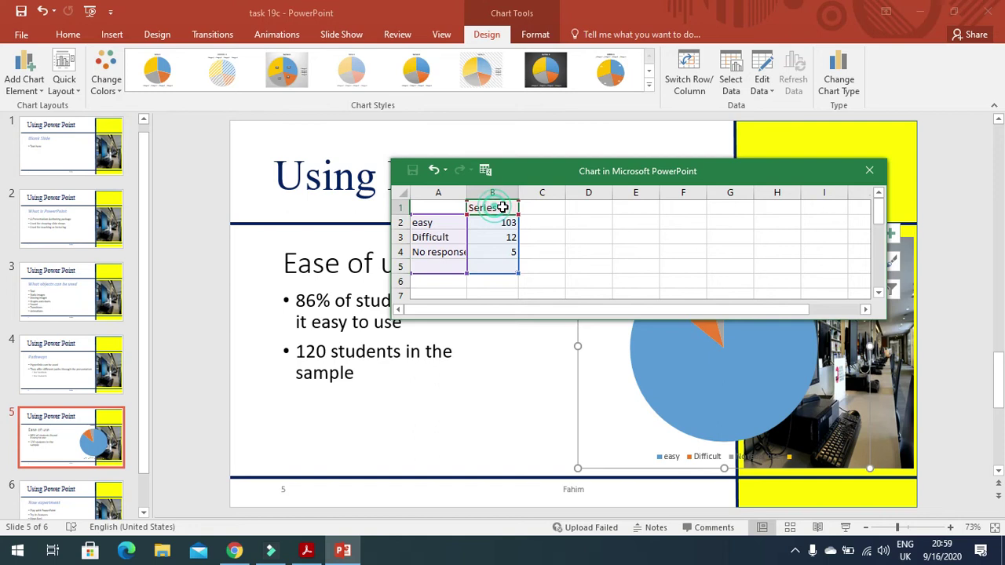
double_click(503, 207)
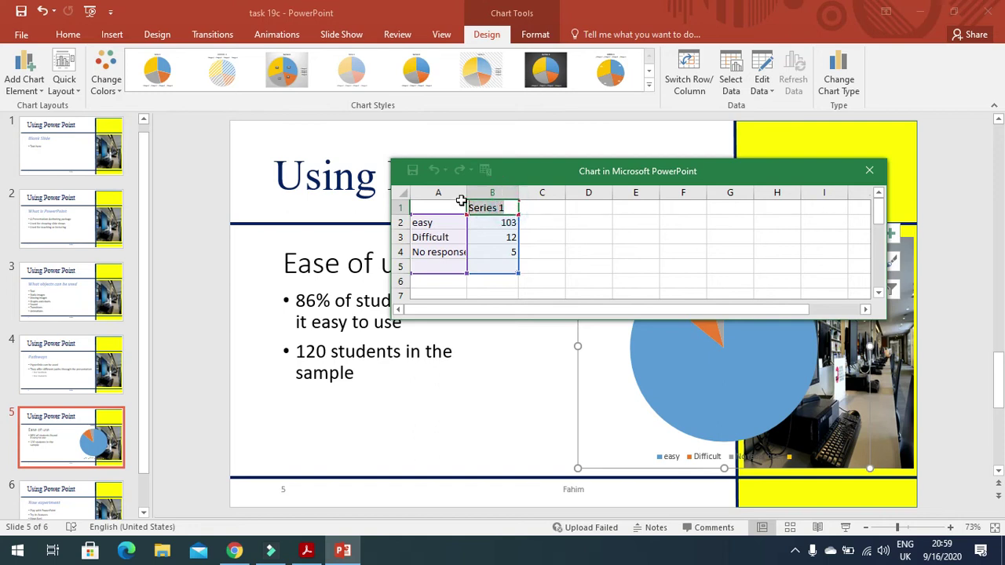
type("stu")
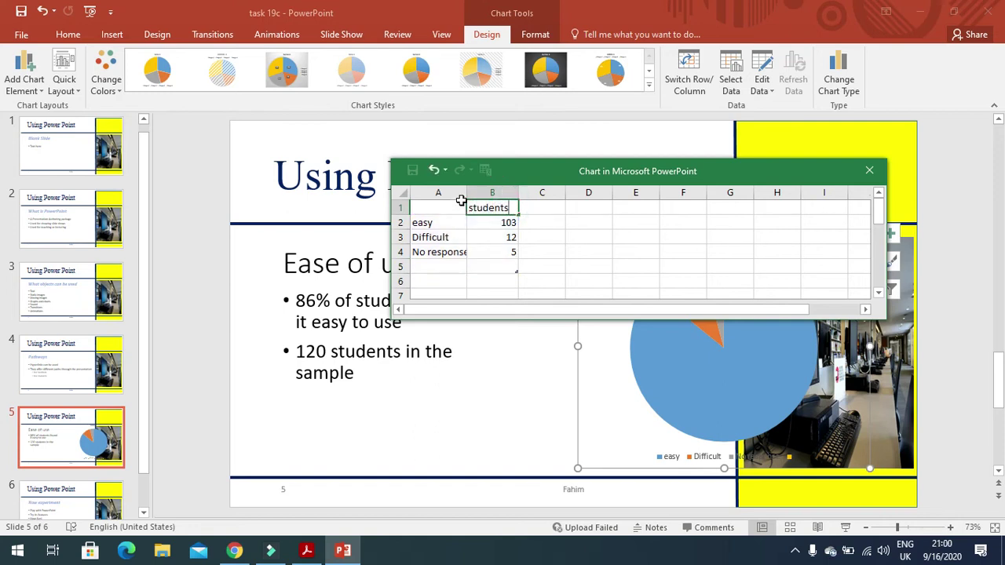
type("dents")
left_click(555, 267)
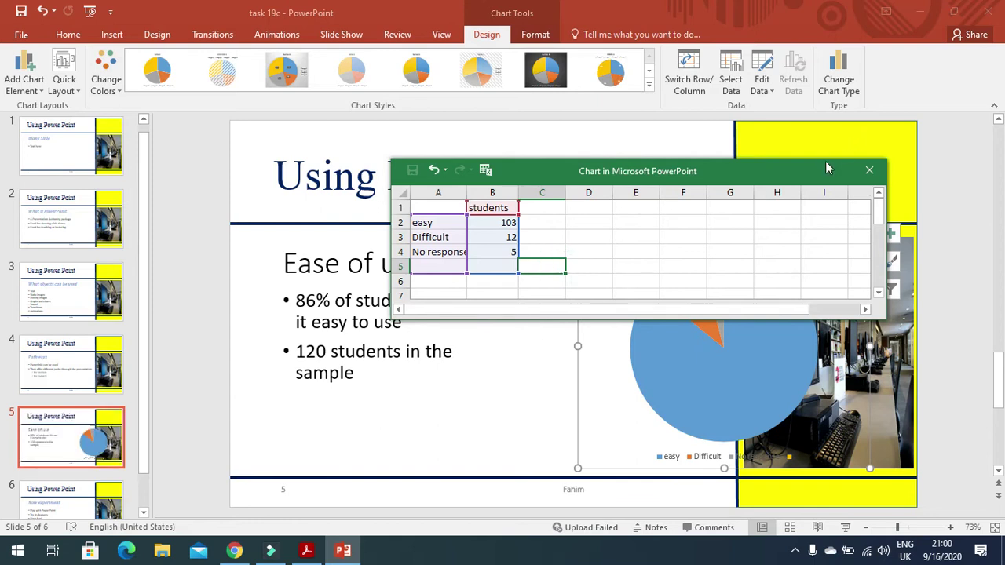
left_click_drag(826, 168, 637, 93)
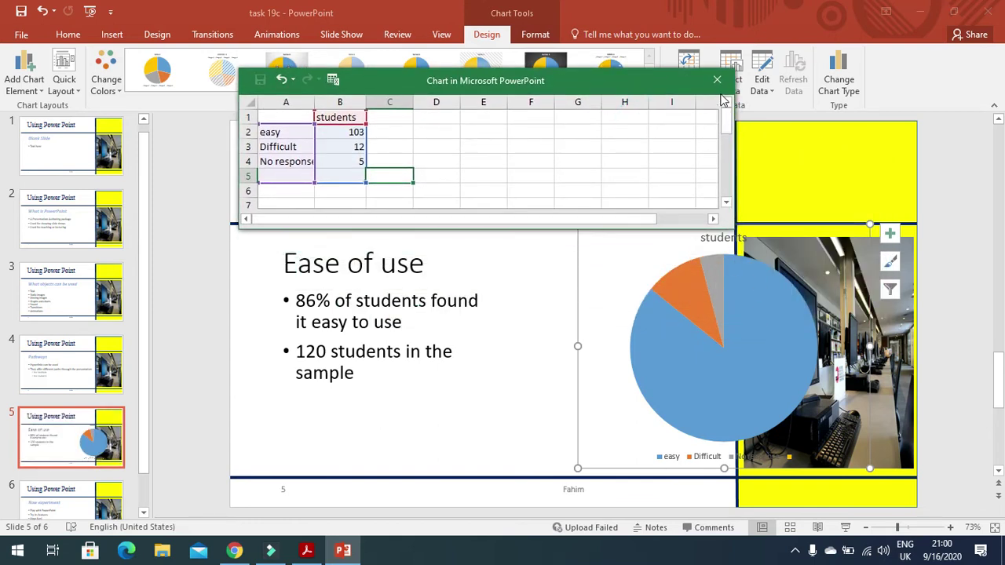
key("alt+Tab")
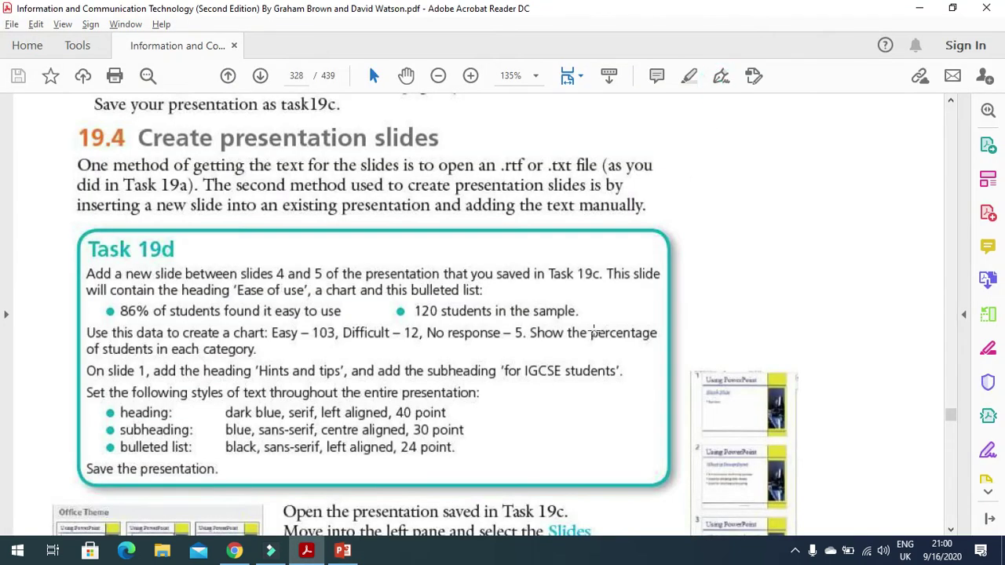
left_click(343, 550)
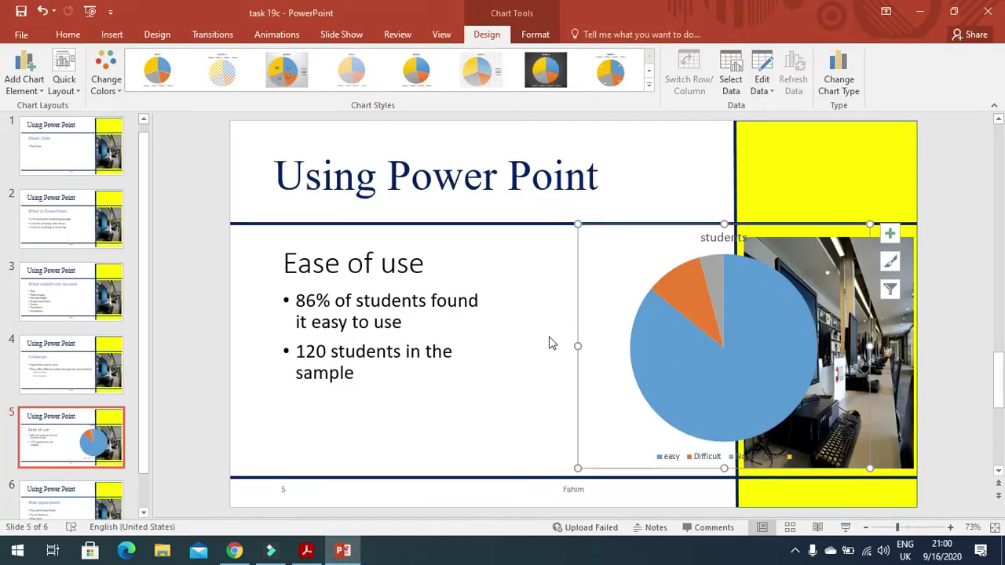
Shrink the slide 5 pie chart and shift it left so it clears the photo.
left_click(307, 551)
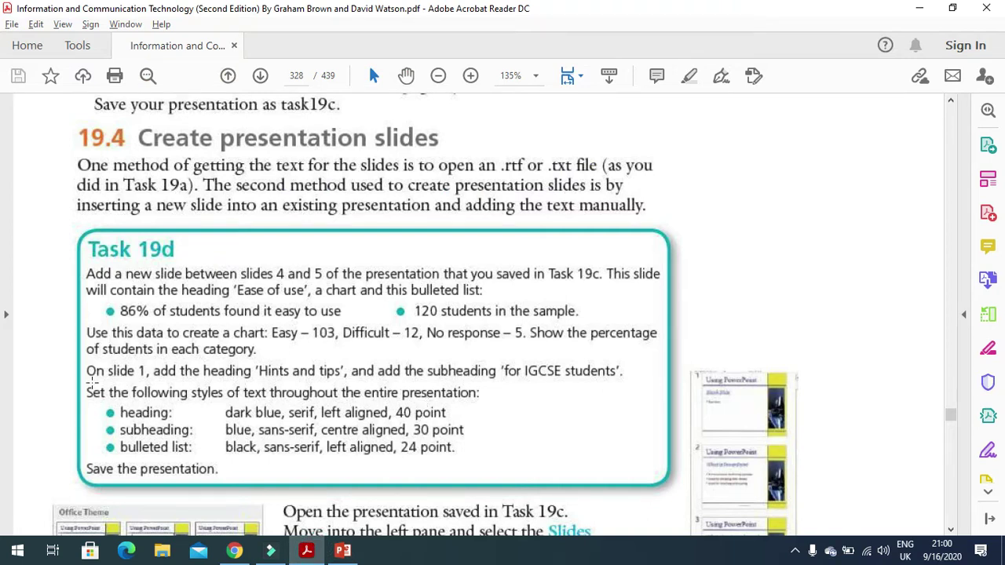
left_click(342, 550)
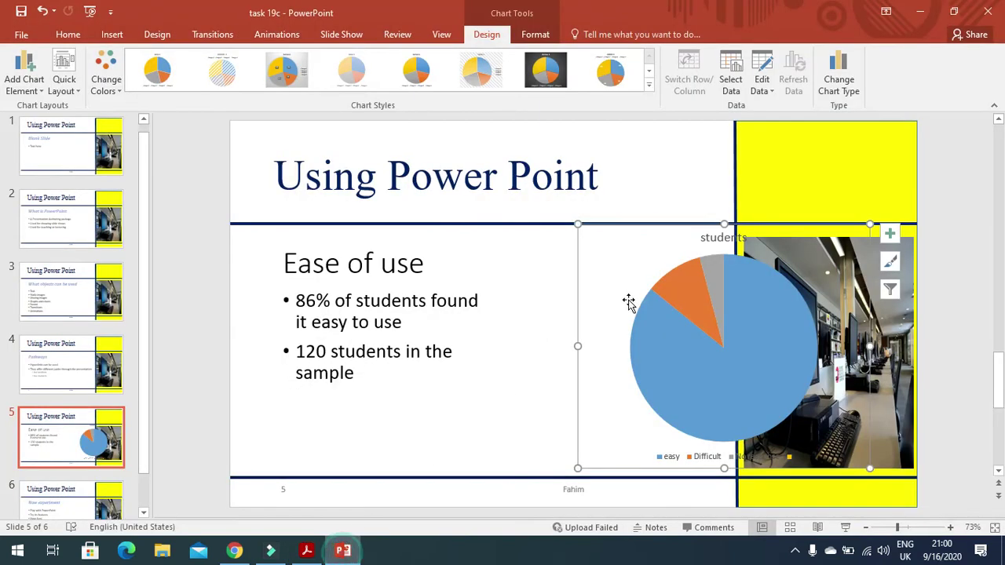
left_click_drag(864, 470, 824, 454)
left_click(730, 350)
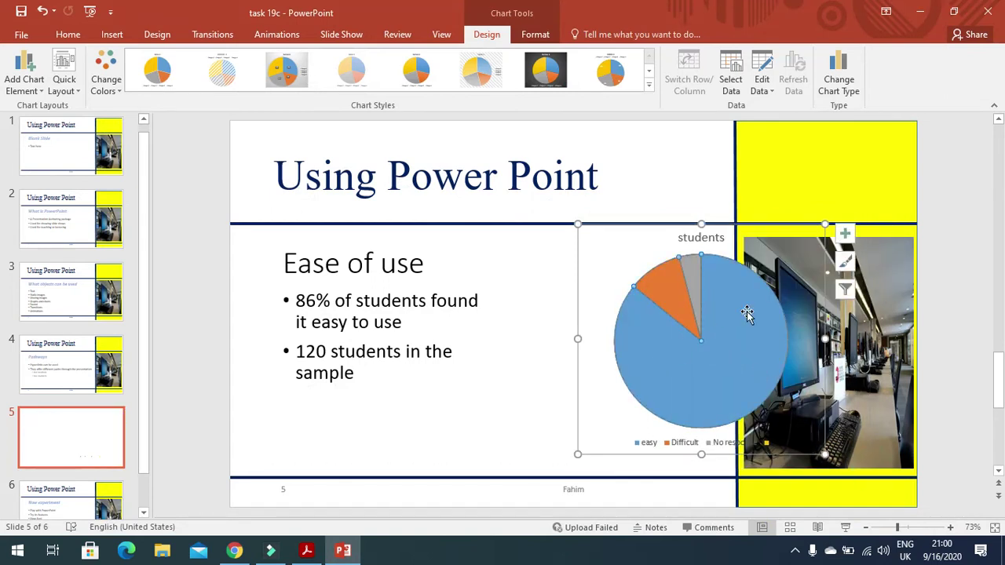
left_click_drag(825, 223, 787, 234)
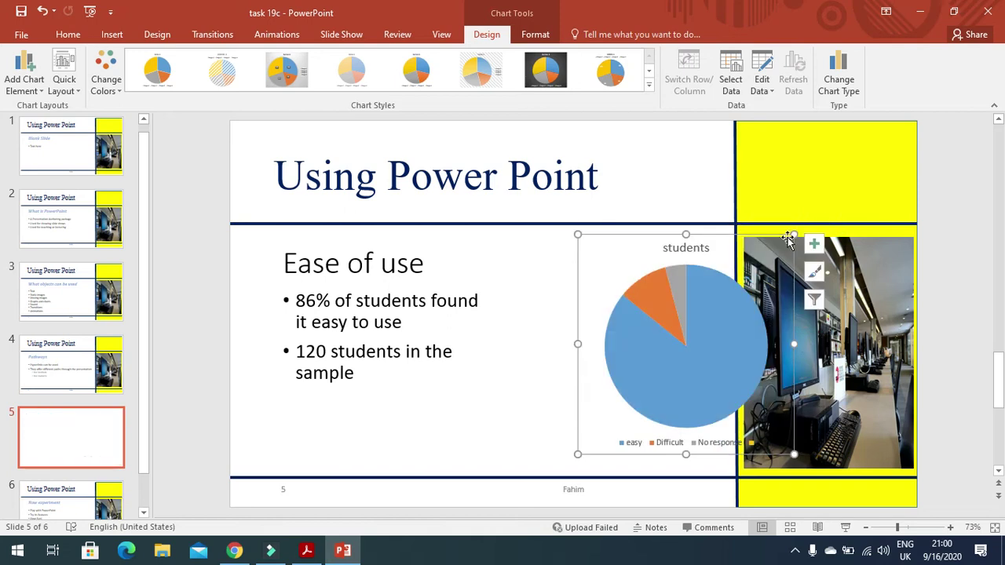
left_click_drag(707, 238, 683, 240)
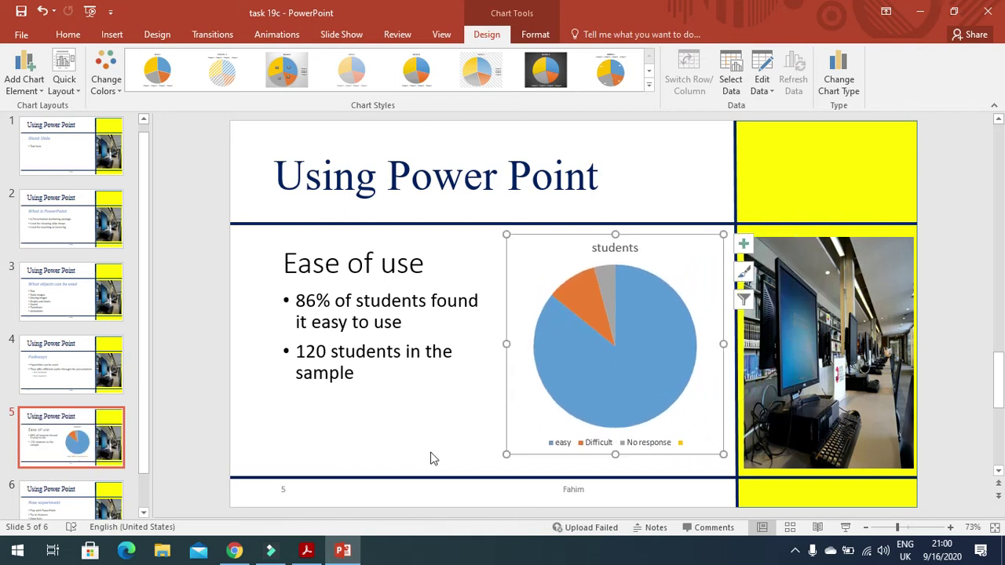
Read the next task step in the instructions PDF.
left_click(306, 551)
scroll(251, 387, "down", 2)
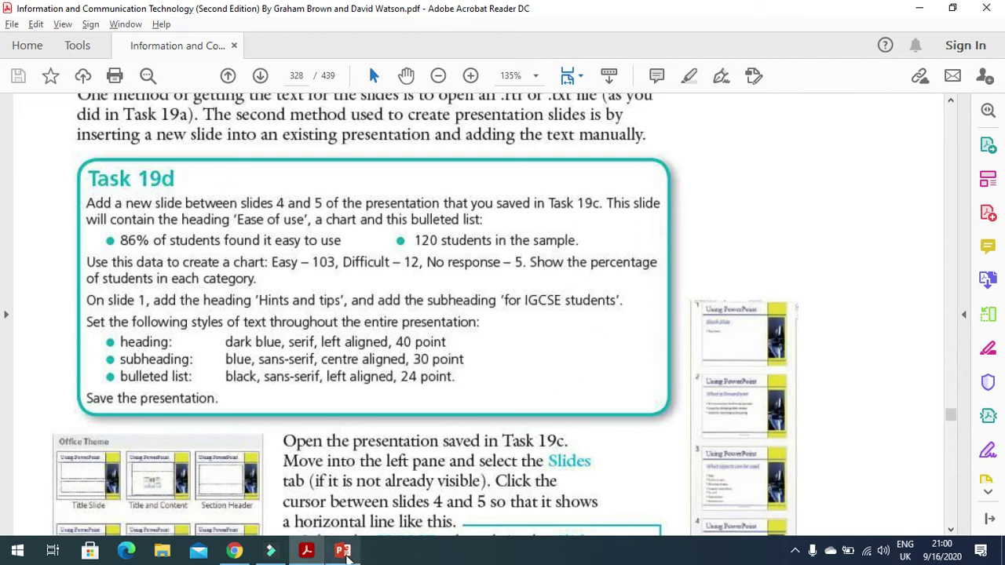
left_click(342, 550)
Give slide 1 the Title Slide layout.
left_click(143, 185)
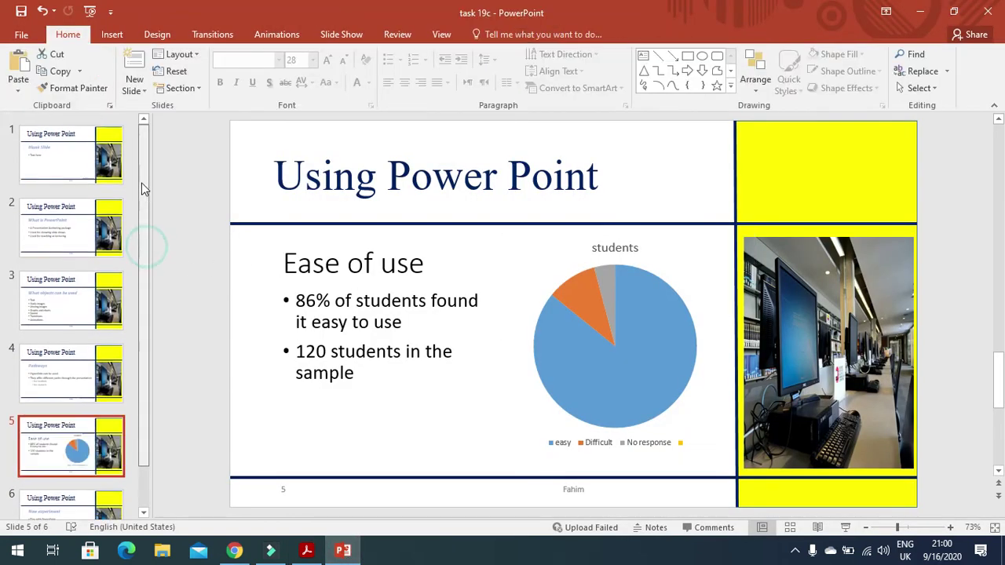
left_click(71, 157)
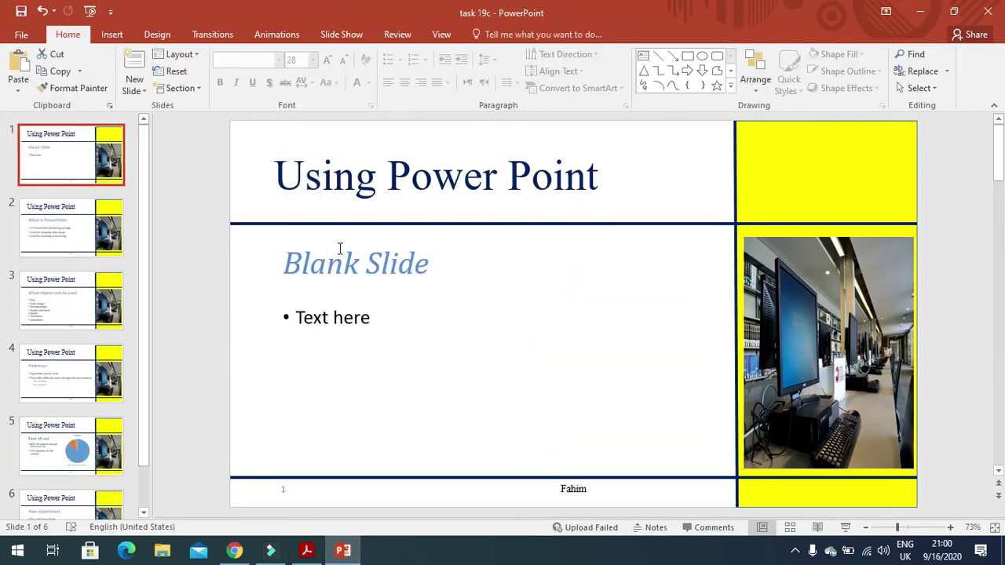
left_click(196, 55)
left_click(186, 105)
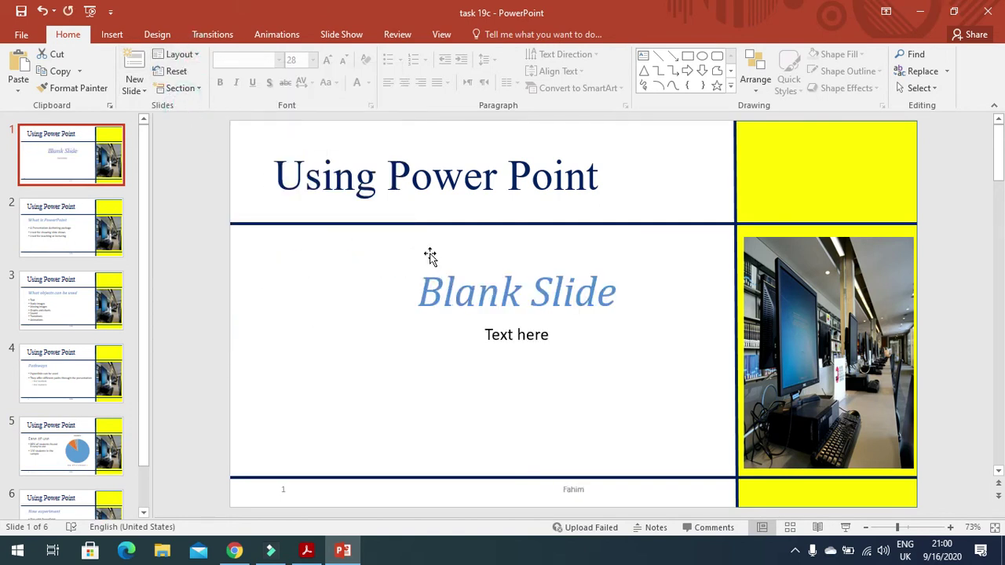
Replace 'Blank Slide' with the heading 'Hints and tips'.
left_click(500, 285)
left_click_drag(620, 302, 419, 292)
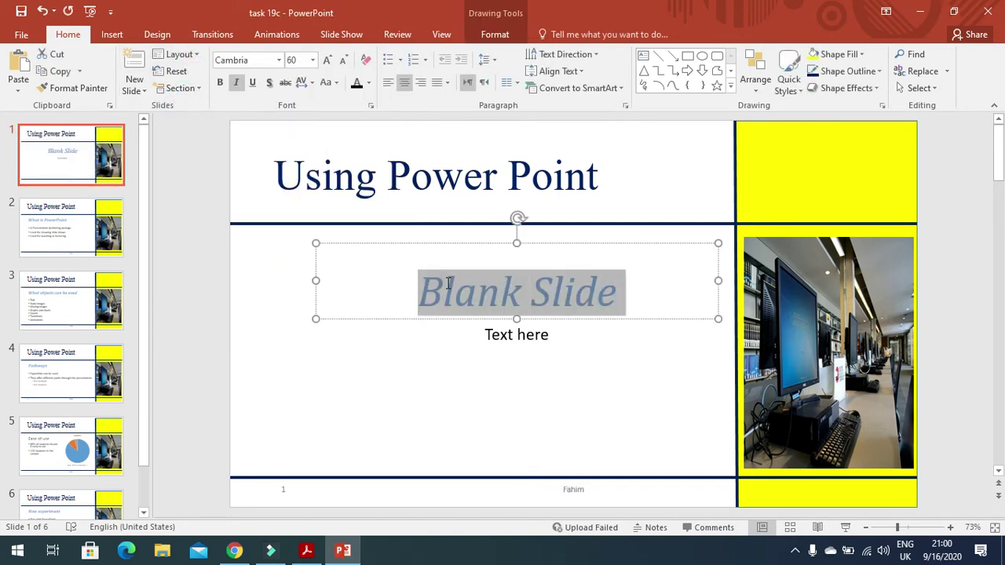
type("Hints")
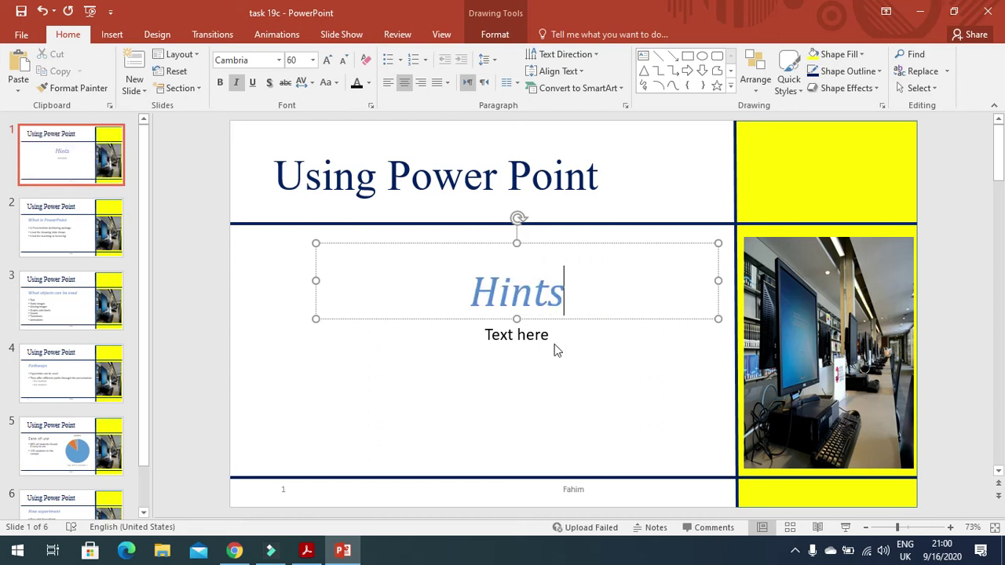
key("alt+Tab")
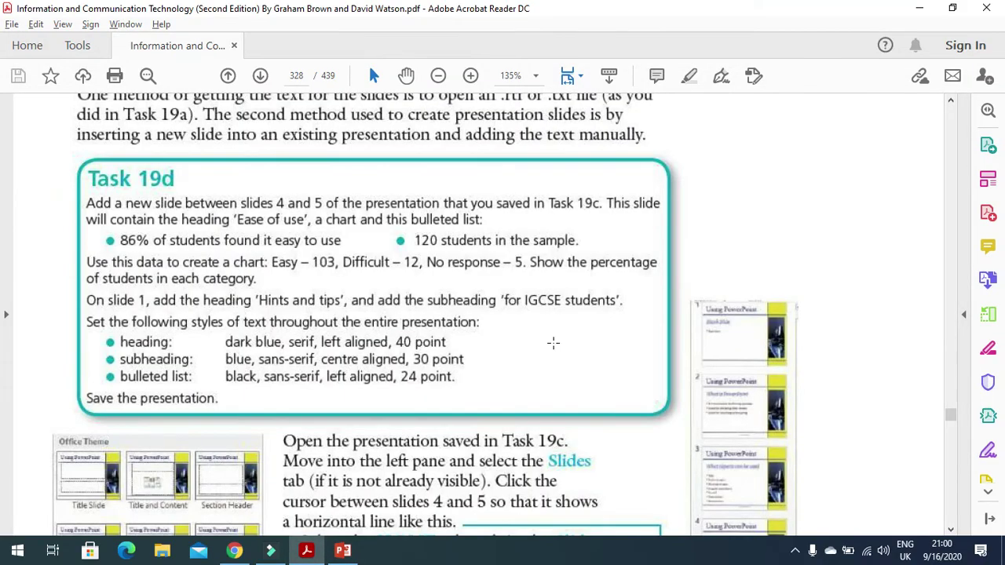
key("alt+Tab")
type("an")
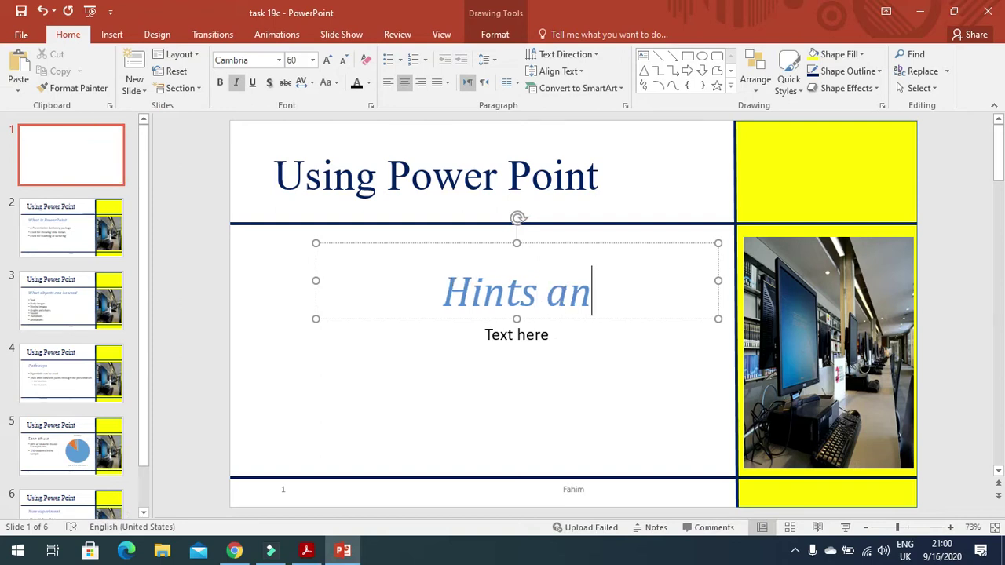
type("d tips")
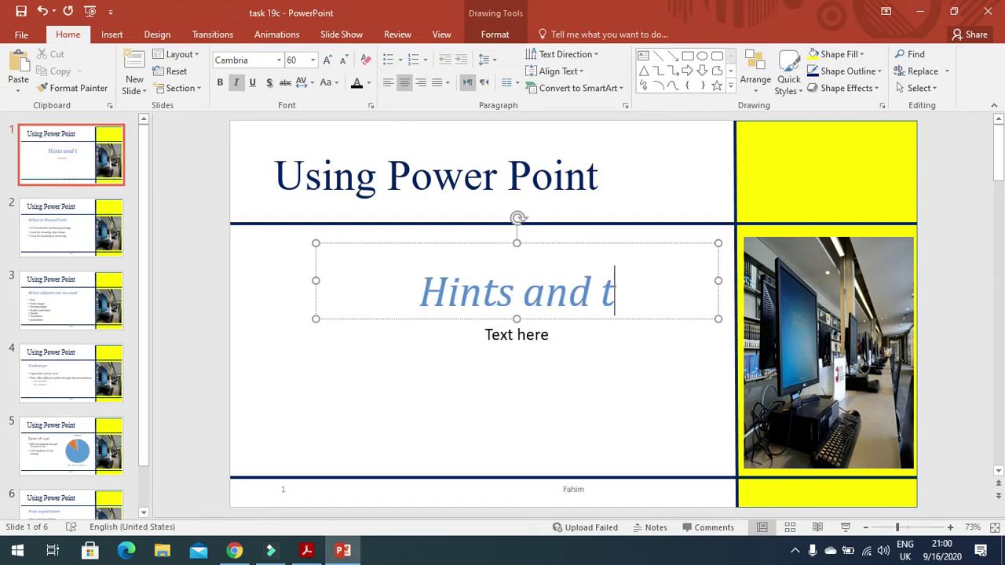
Replace 'Text here' with the subheading 'For IGCSE students'.
left_click(515, 339)
left_click_drag(552, 334, 463, 332)
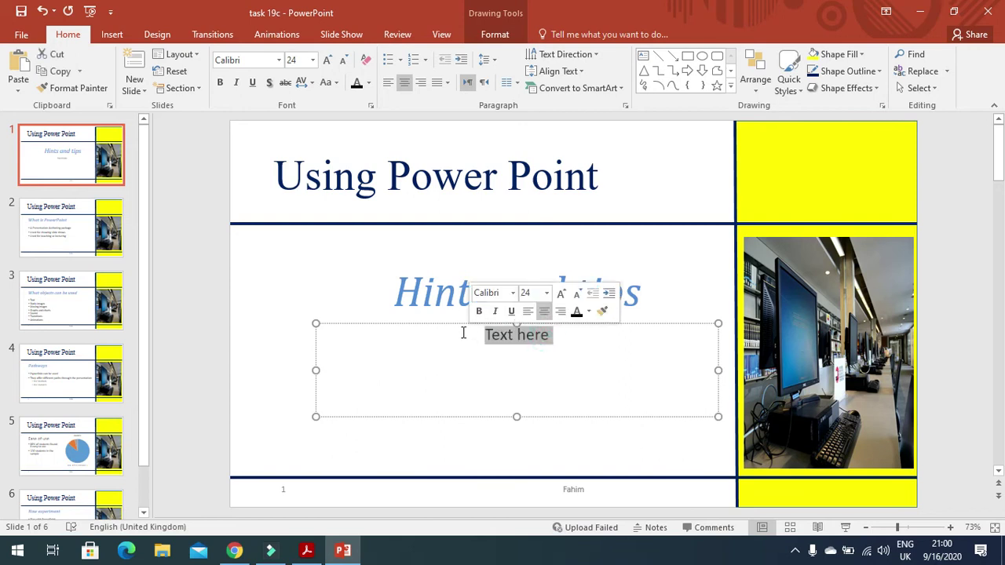
type("For IGC")
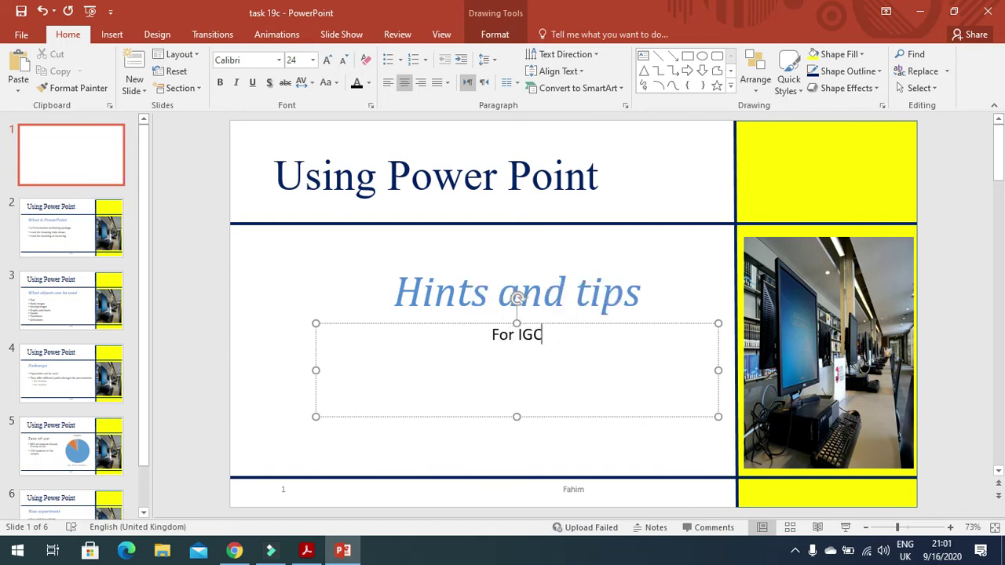
type("SE stude")
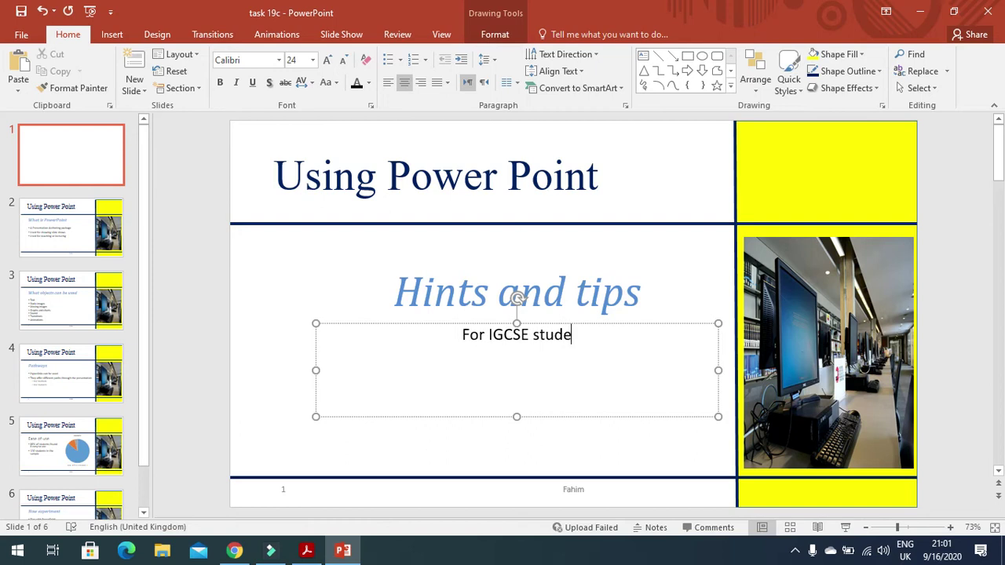
type("nts")
key("alt+Tab")
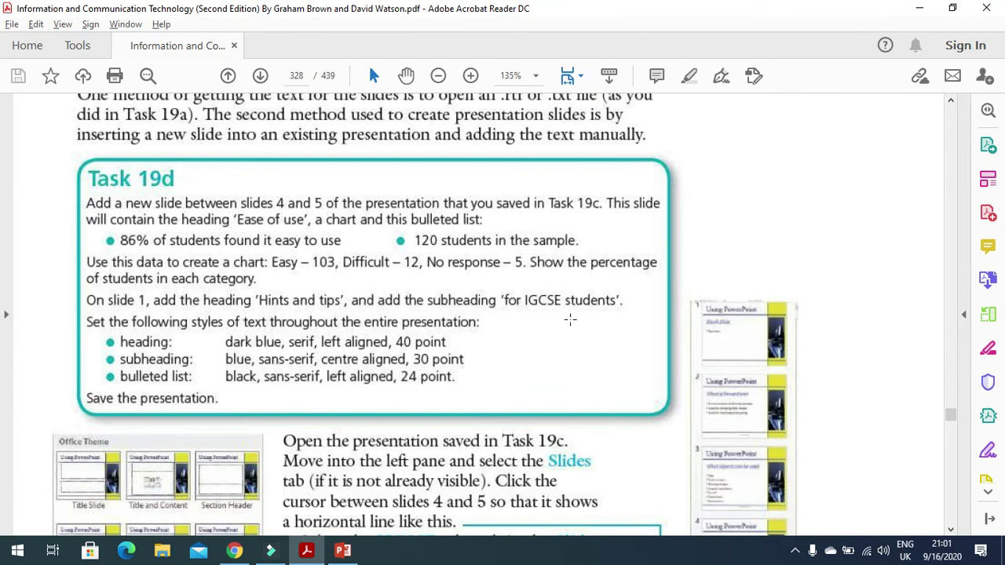
key("alt+Tab")
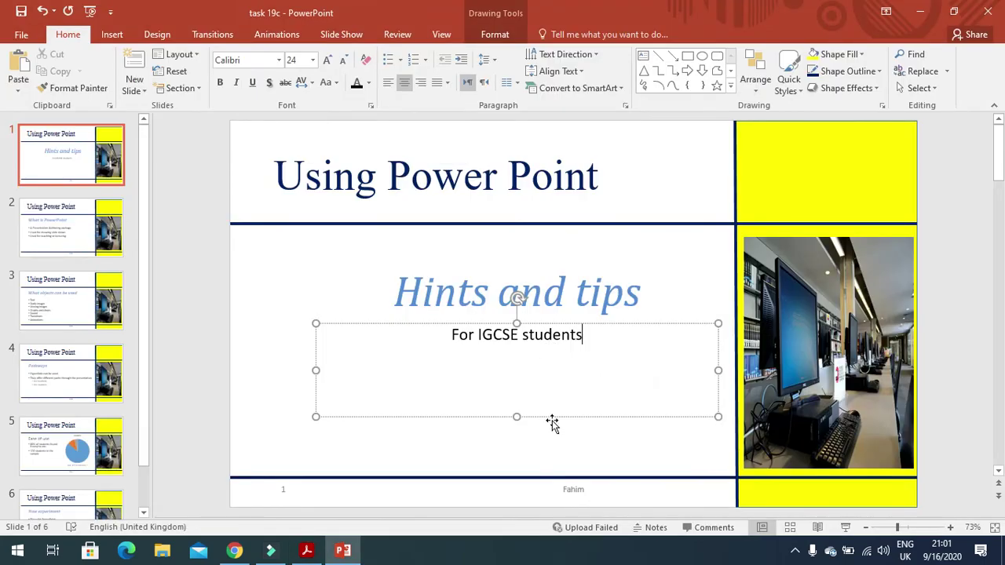
left_click(554, 444)
key("alt+Tab")
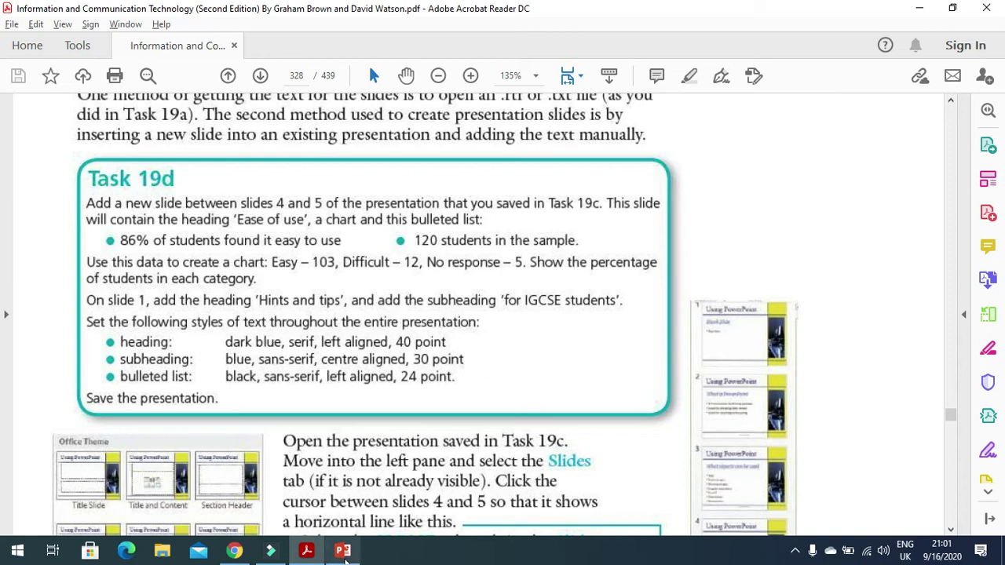
left_click(343, 549)
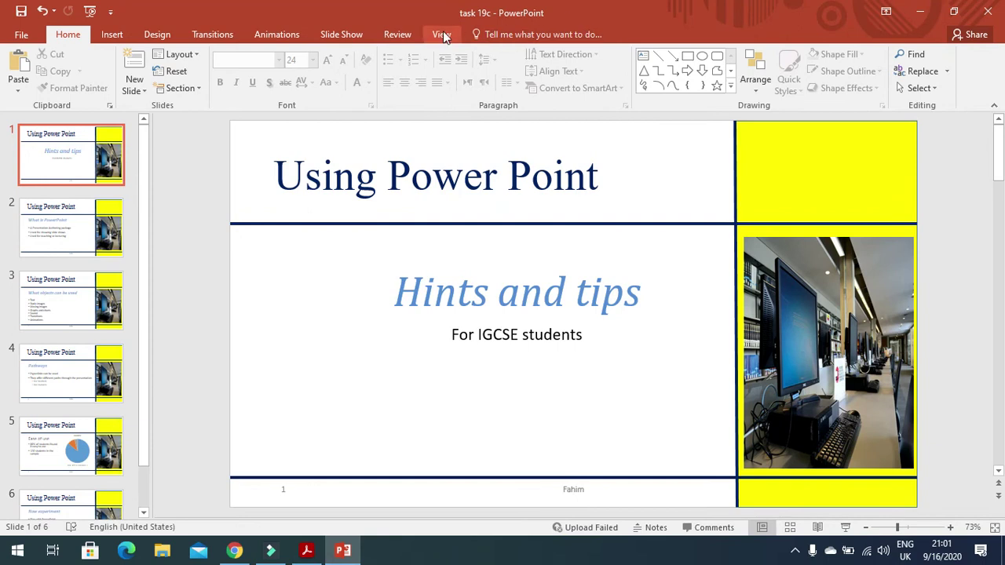
Switch the presentation to Slide Master view.
left_click(443, 33)
left_click(189, 82)
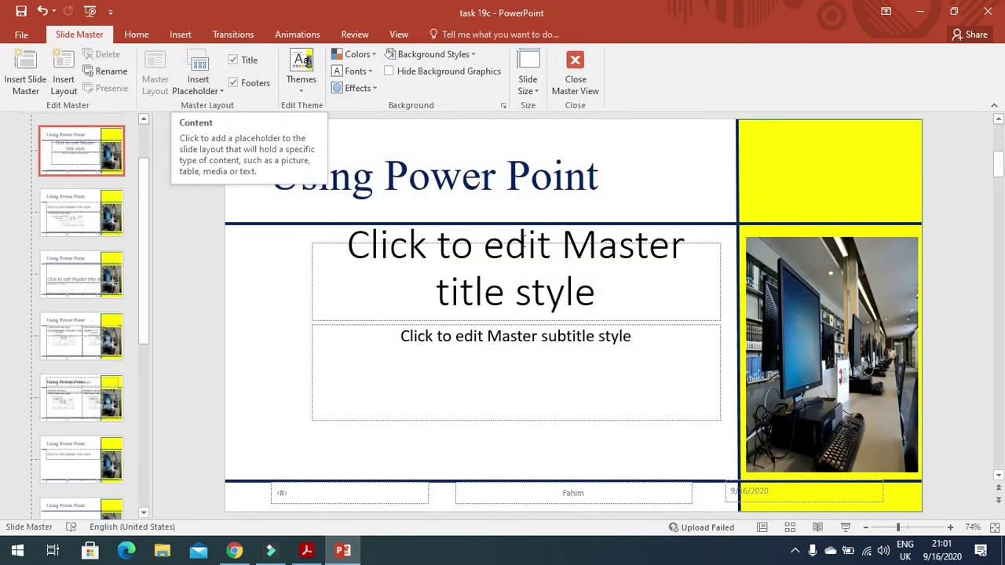
key("alt+Tab")
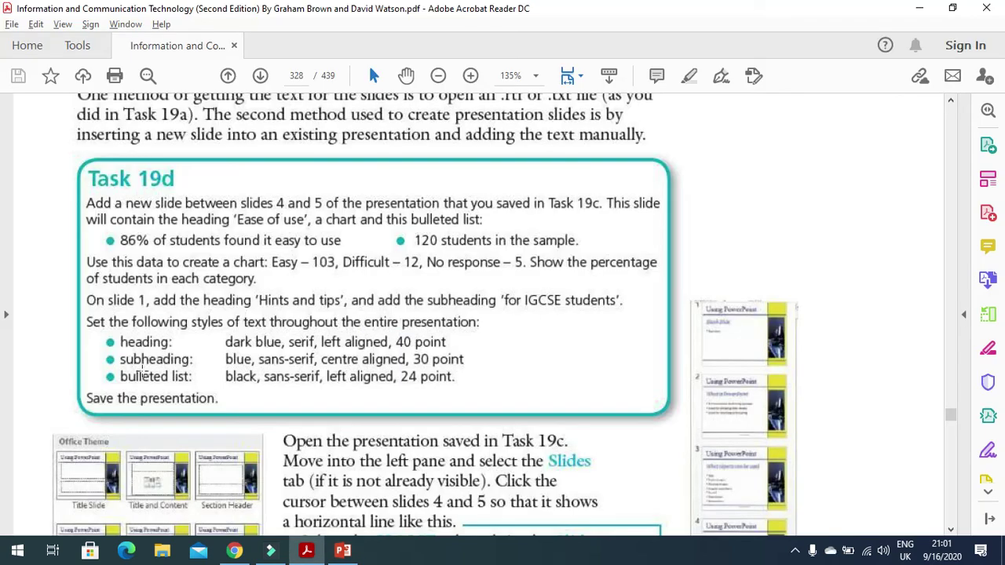
key("alt+Tab")
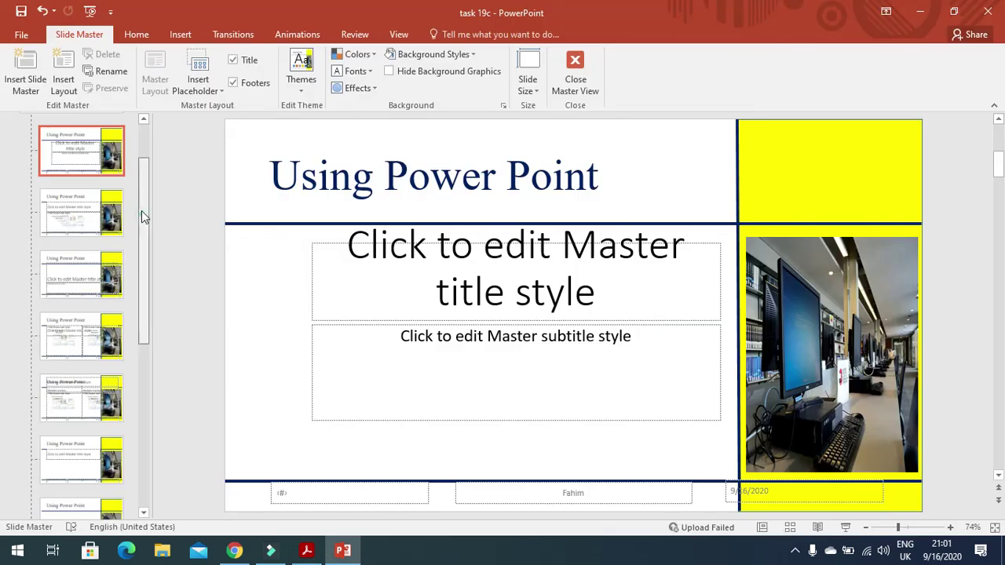
Select the title placeholder on the main slide master.
left_click(47, 157)
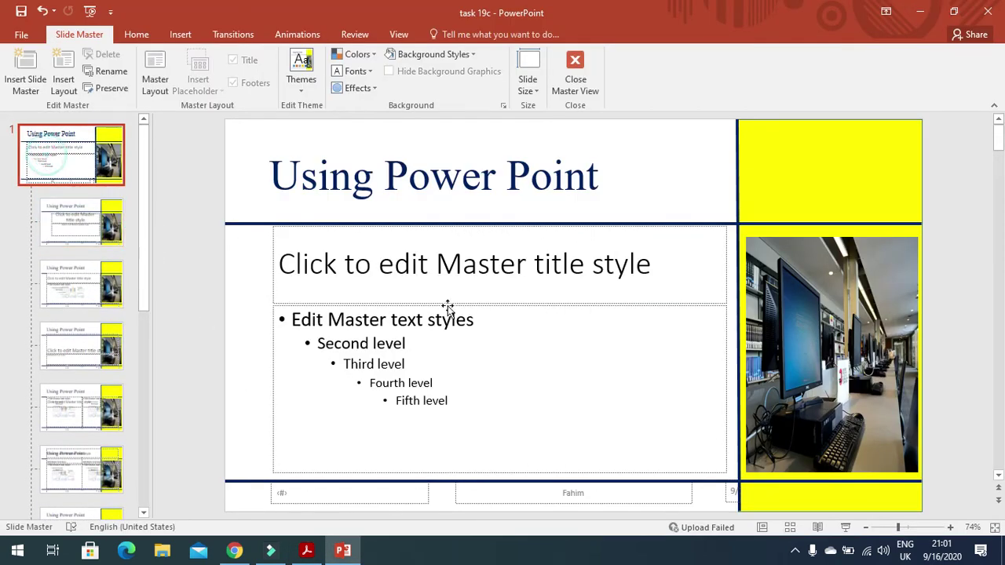
left_click(465, 263)
left_click(679, 226)
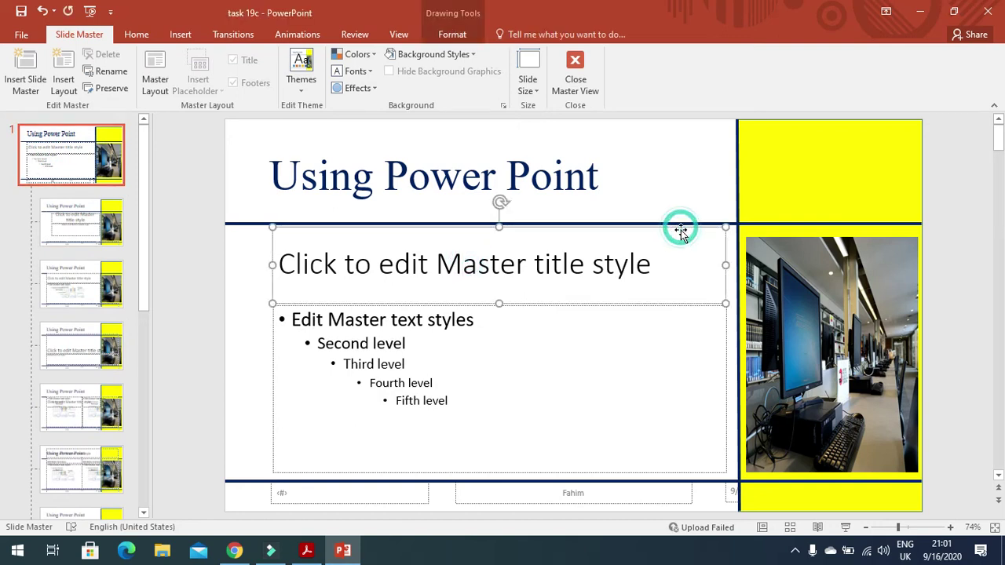
key("alt+Tab")
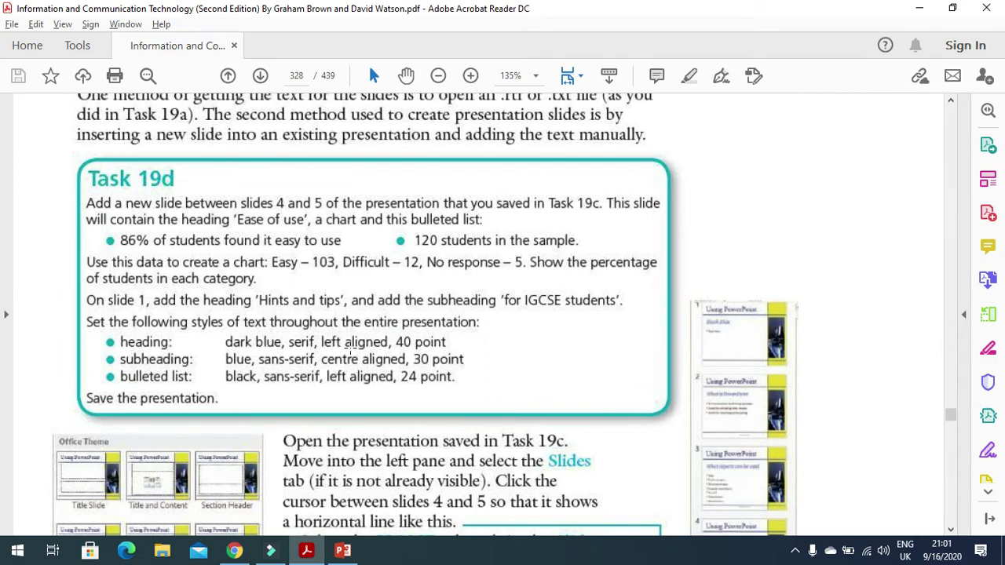
key("alt+Tab")
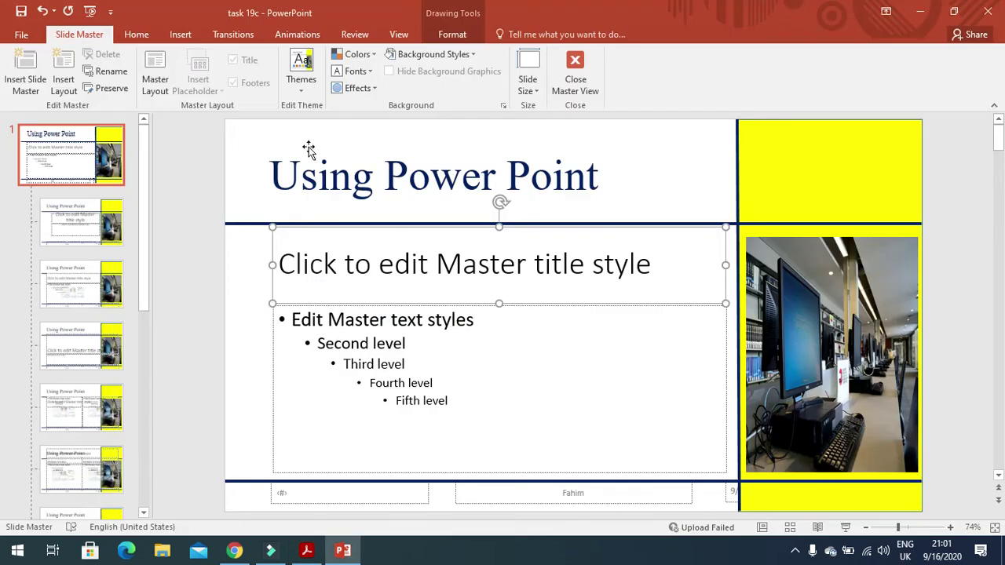
Set the master title to Times New Roman, 40 point, in blue.
left_click(138, 36)
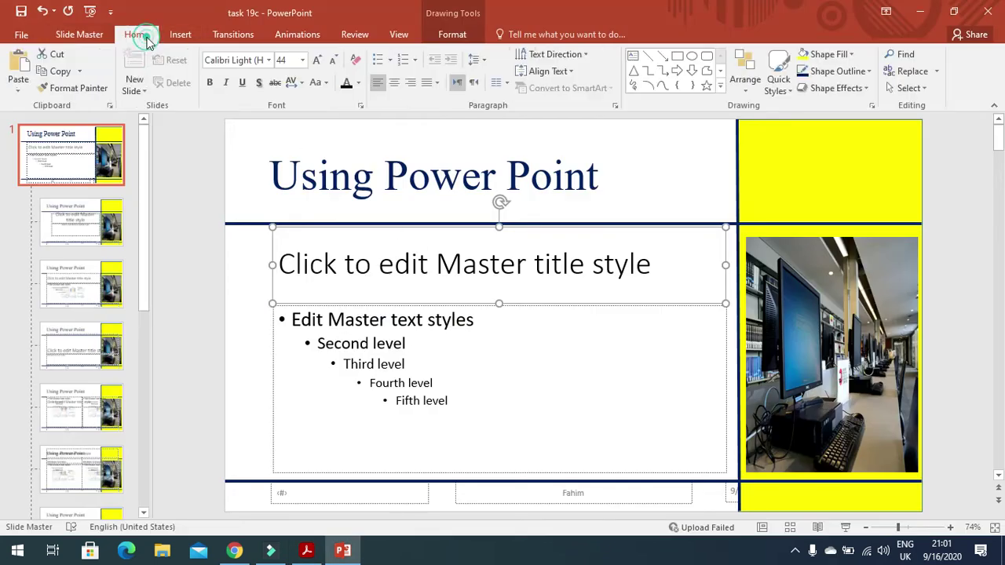
left_click(301, 62)
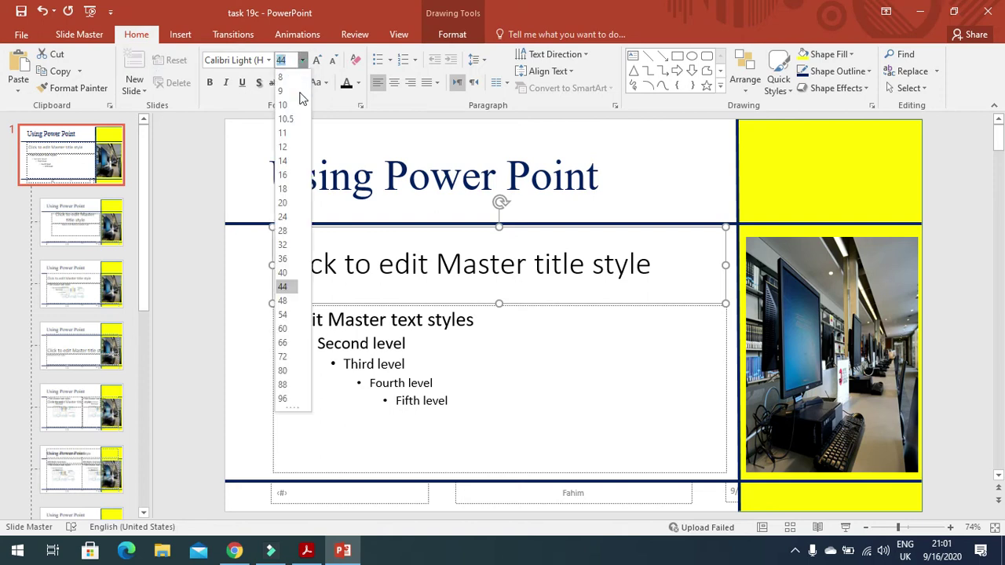
left_click(292, 271)
left_click(268, 59)
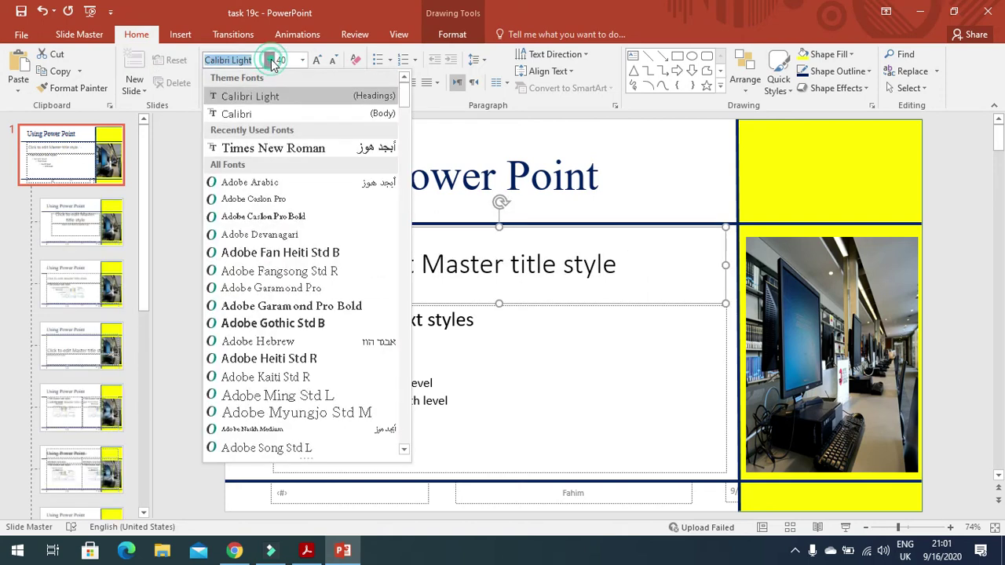
left_click(272, 148)
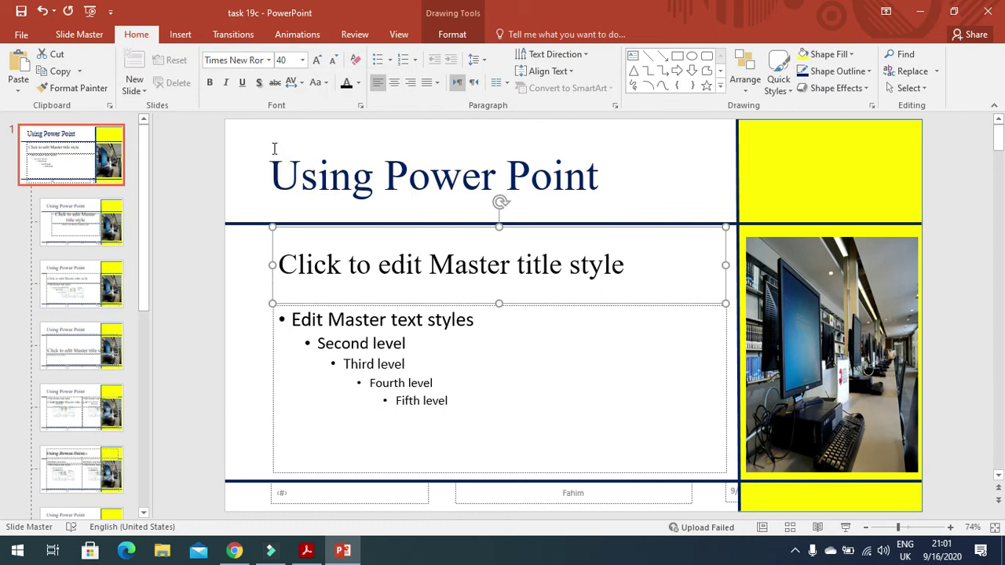
left_click(358, 82)
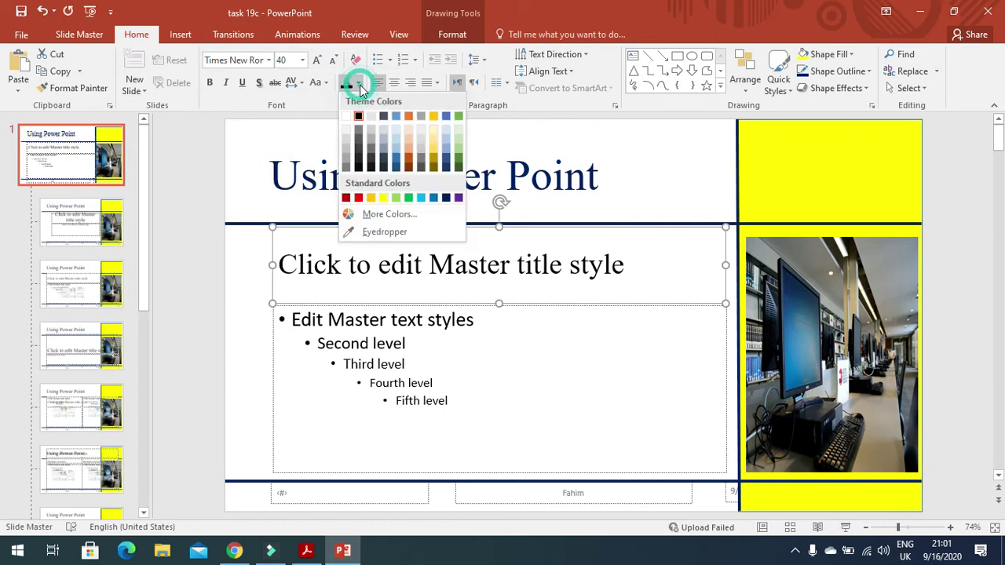
left_click(437, 226)
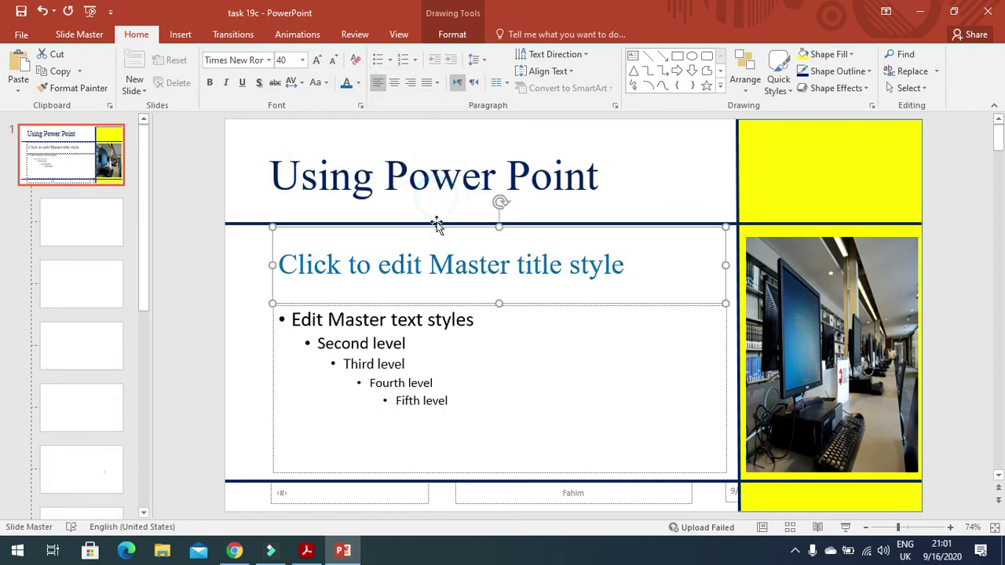
key("alt+Tab")
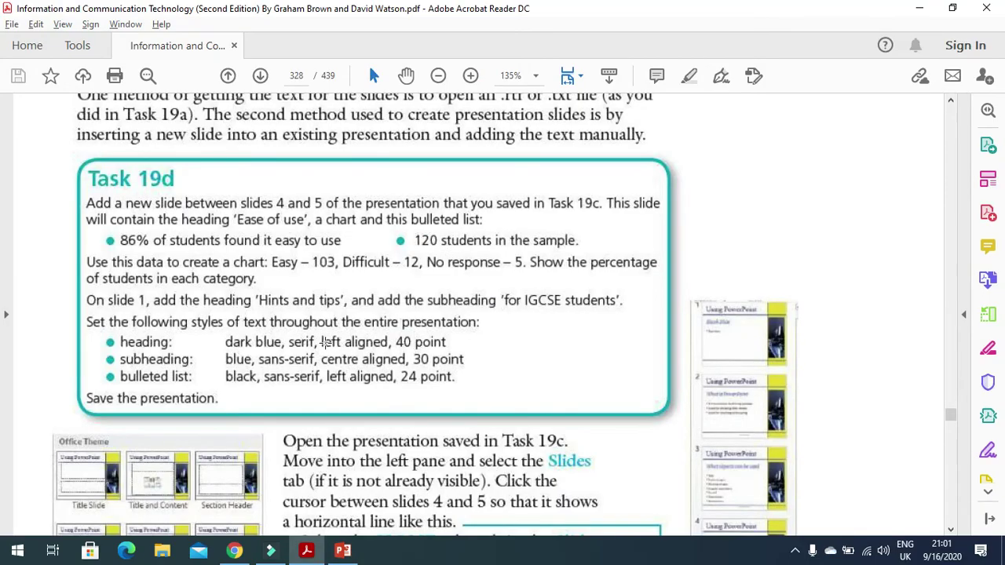
key("alt+Tab")
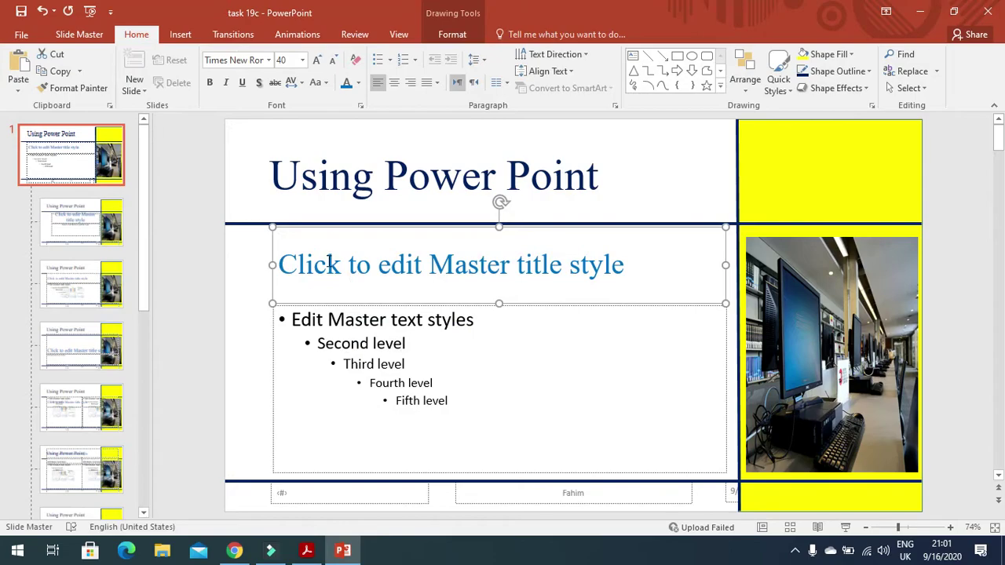
key("alt+Tab")
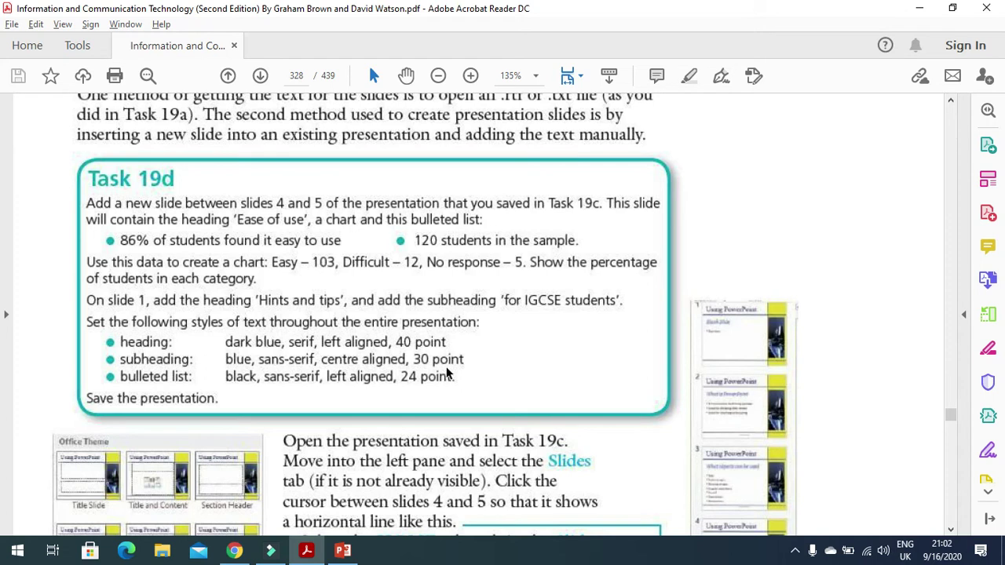
key("alt+Tab")
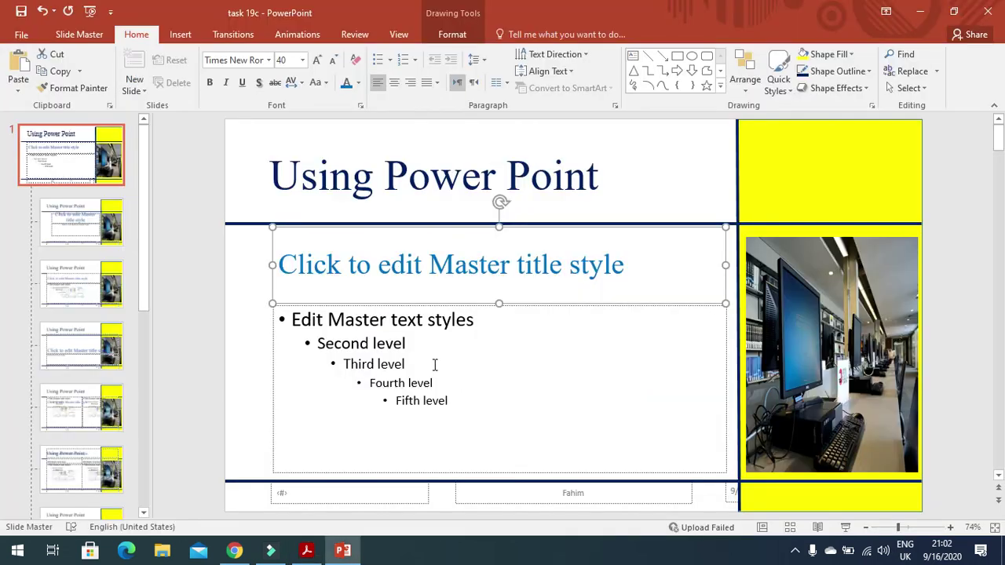
Review each layout's blue serif title, then select the Title Slide layout's title placeholder.
left_click(90, 248)
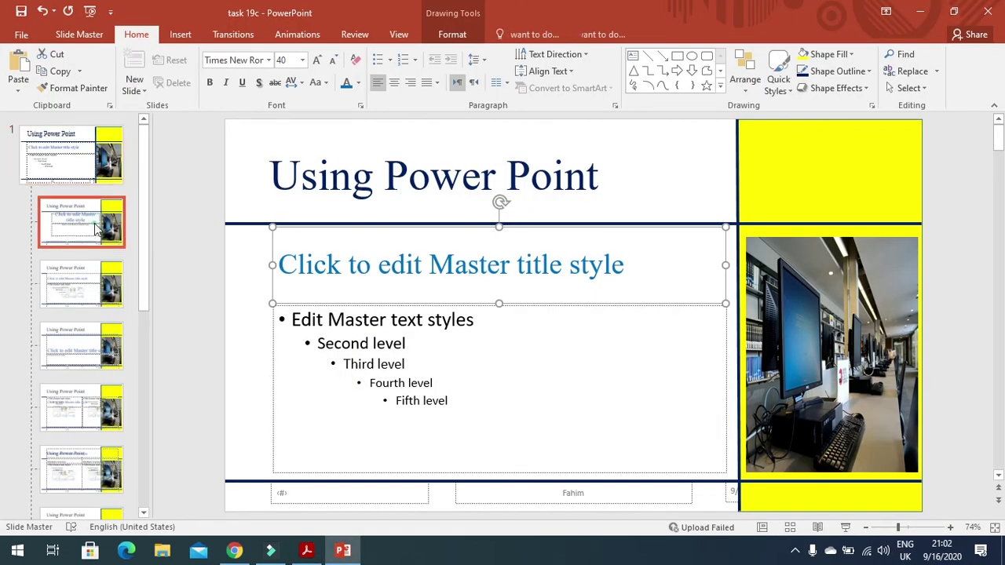
left_click(79, 291)
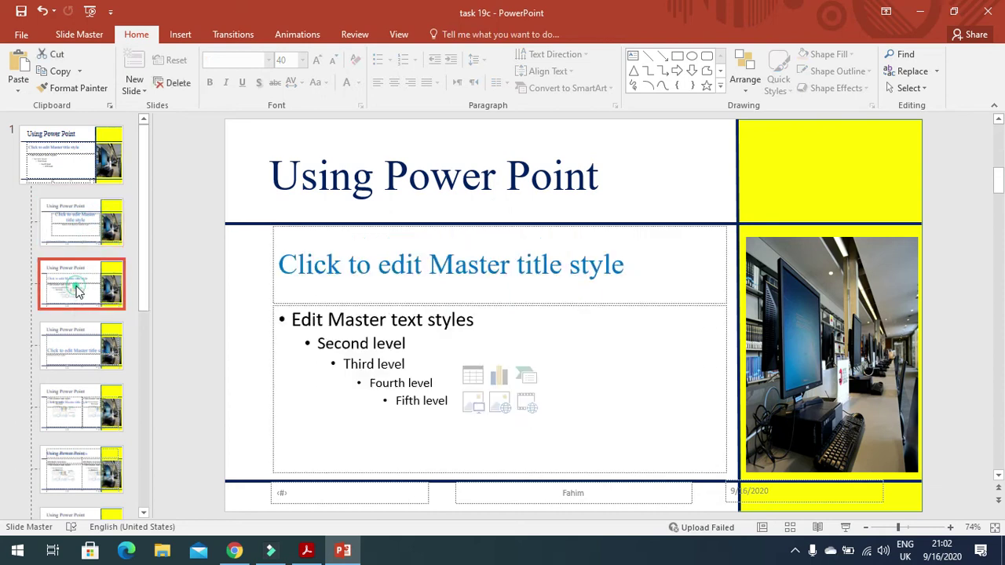
left_click(73, 340)
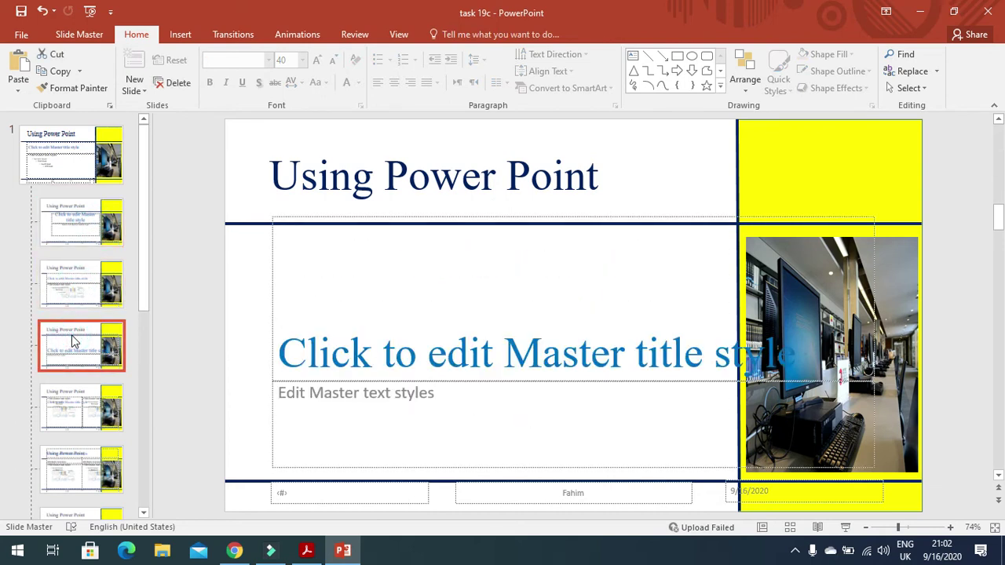
left_click(83, 401)
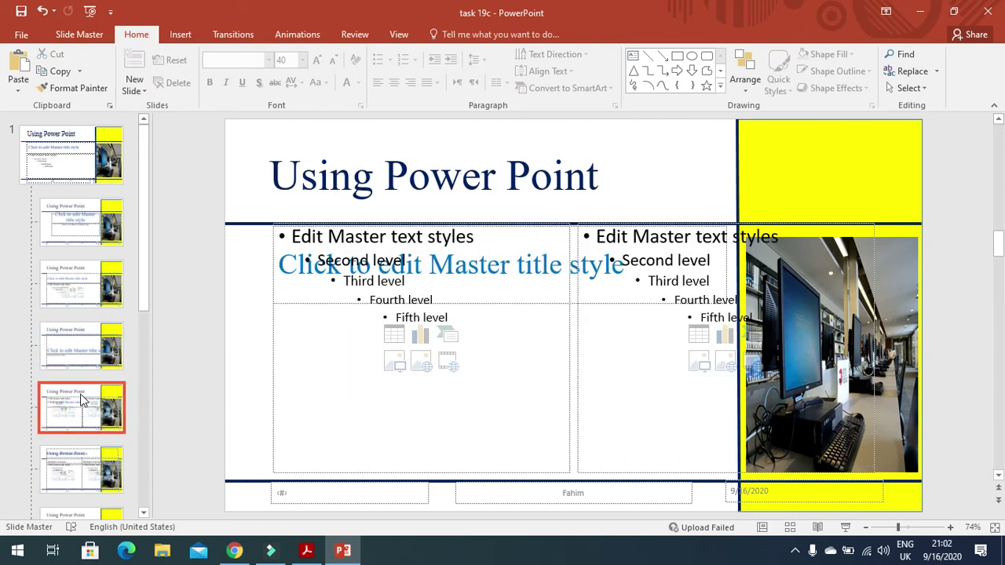
left_click(82, 457)
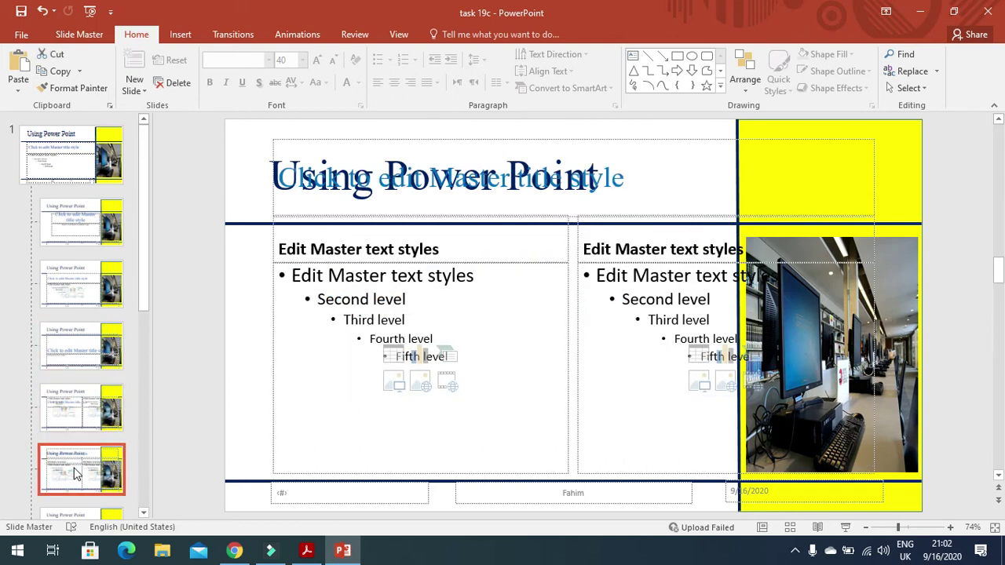
left_click(79, 227)
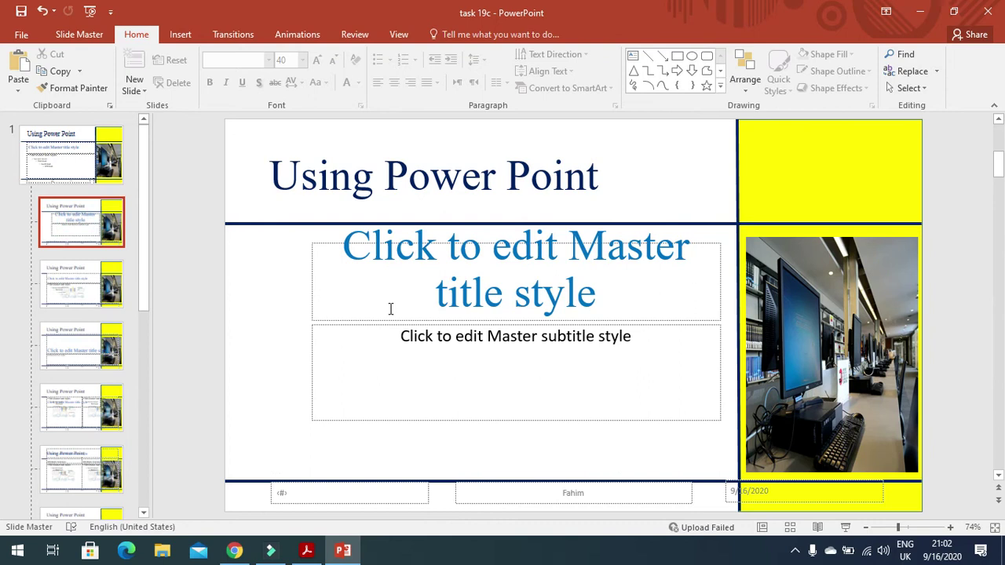
left_click(704, 245)
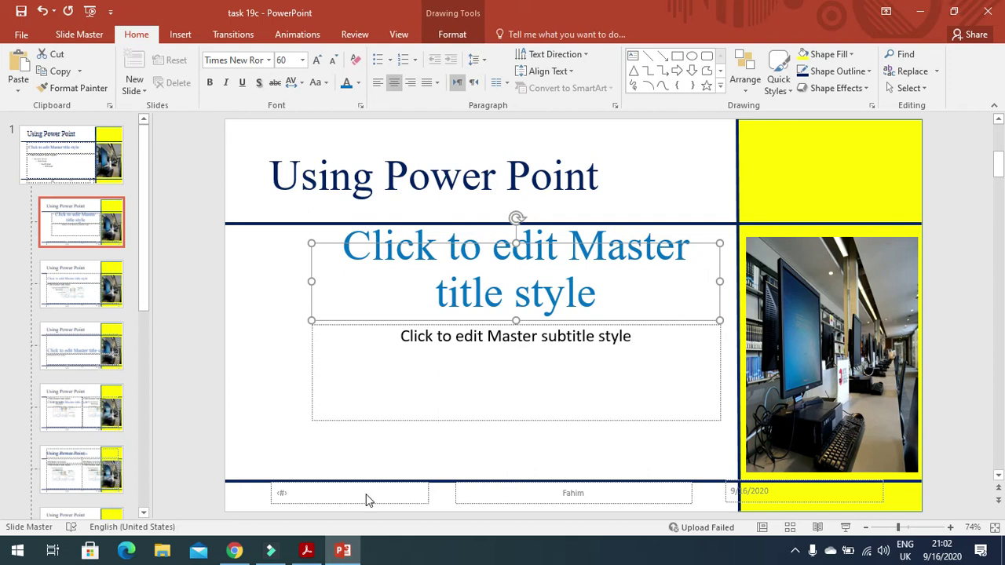
Reread the subheading spec and select the Title Slide layout's subtitle placeholder.
left_click(306, 551)
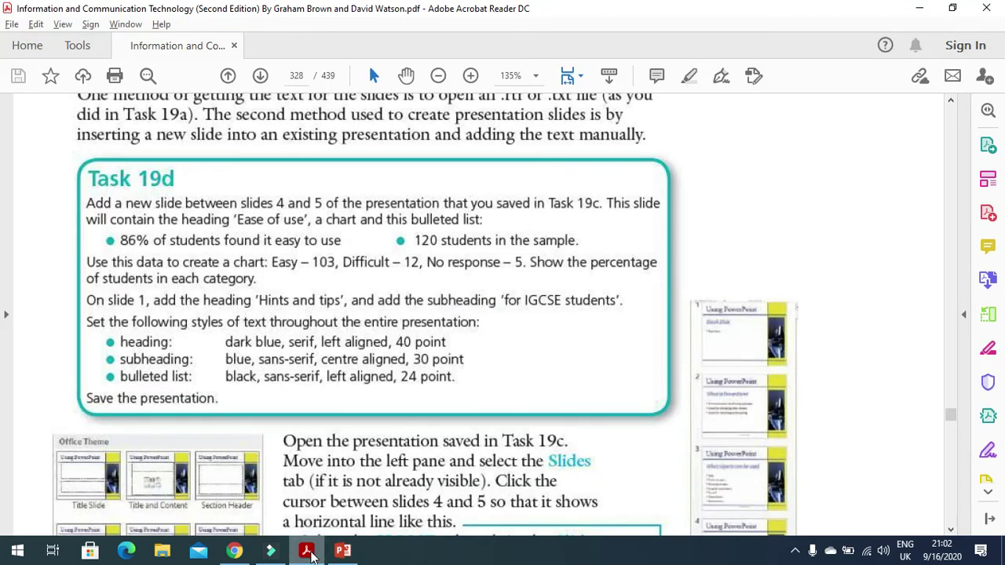
left_click(343, 551)
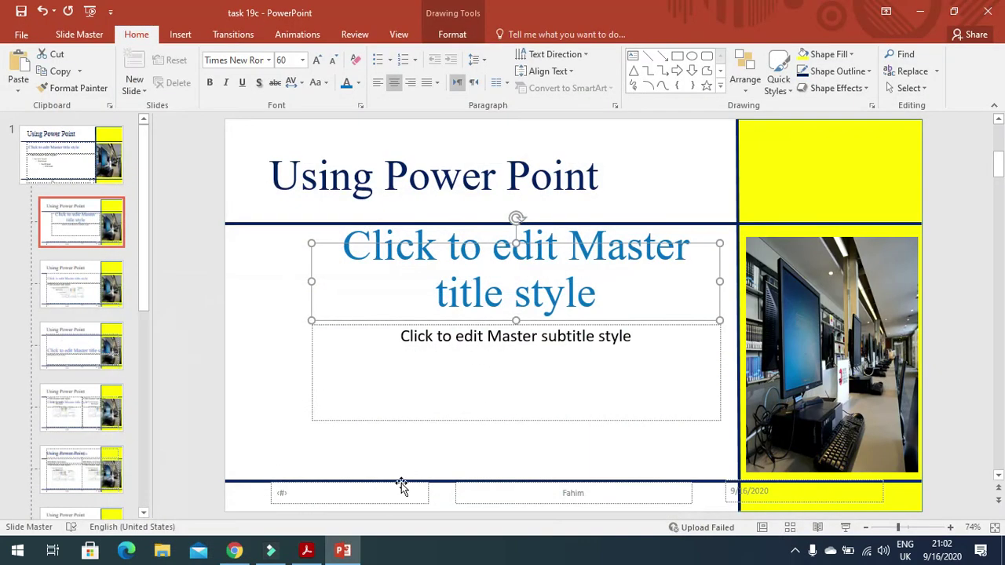
left_click(73, 225)
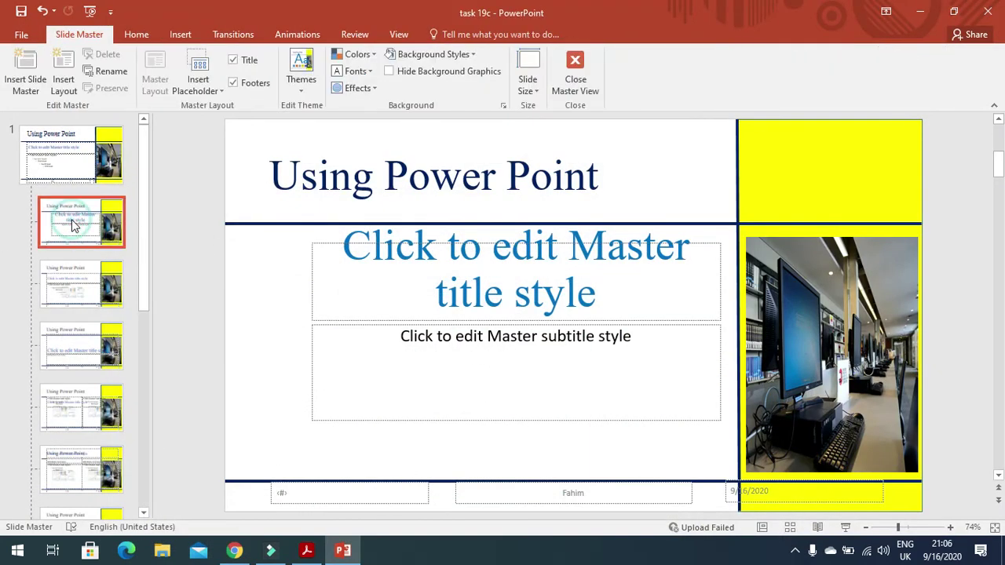
left_click(653, 328)
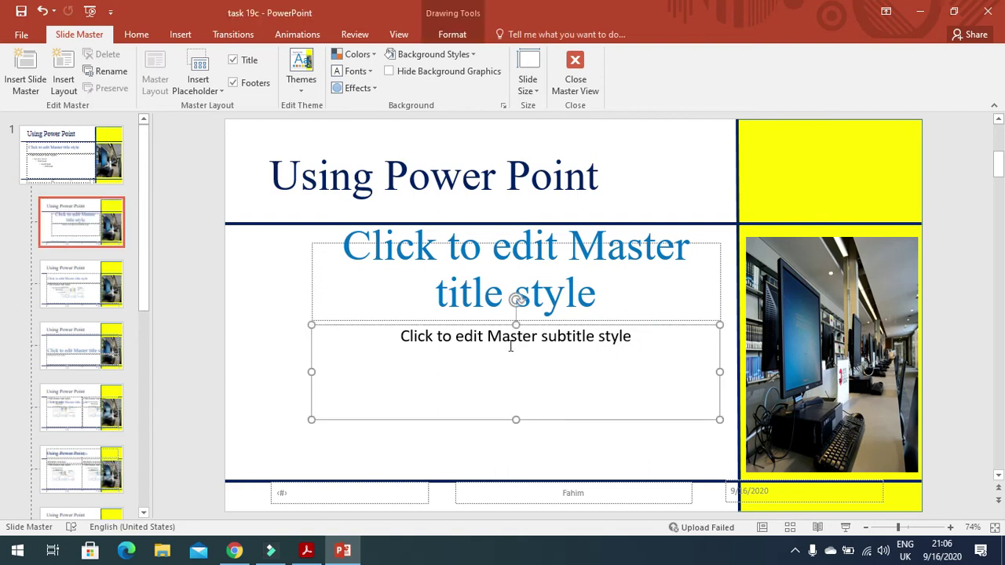
key("alt+Tab")
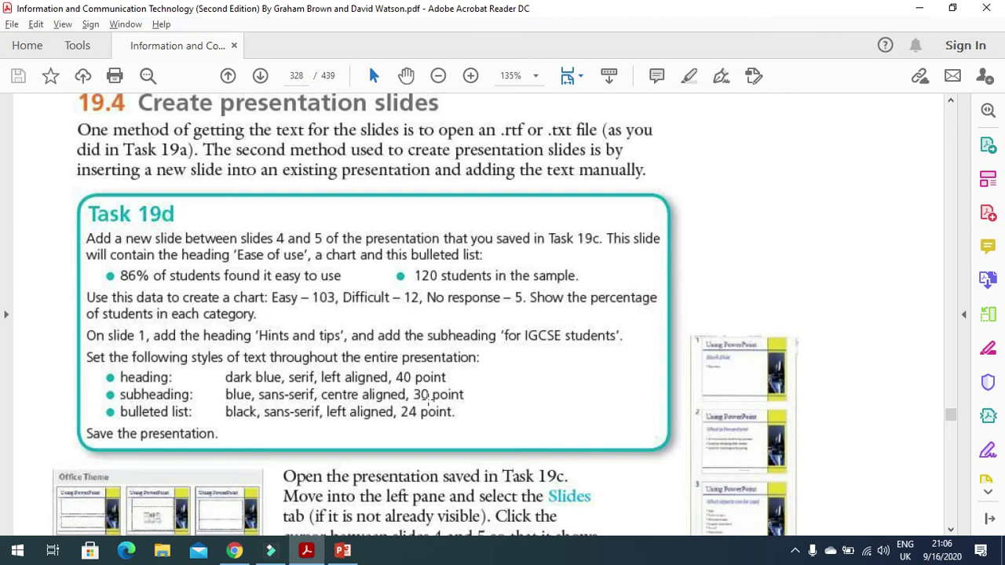
key("alt+Tab")
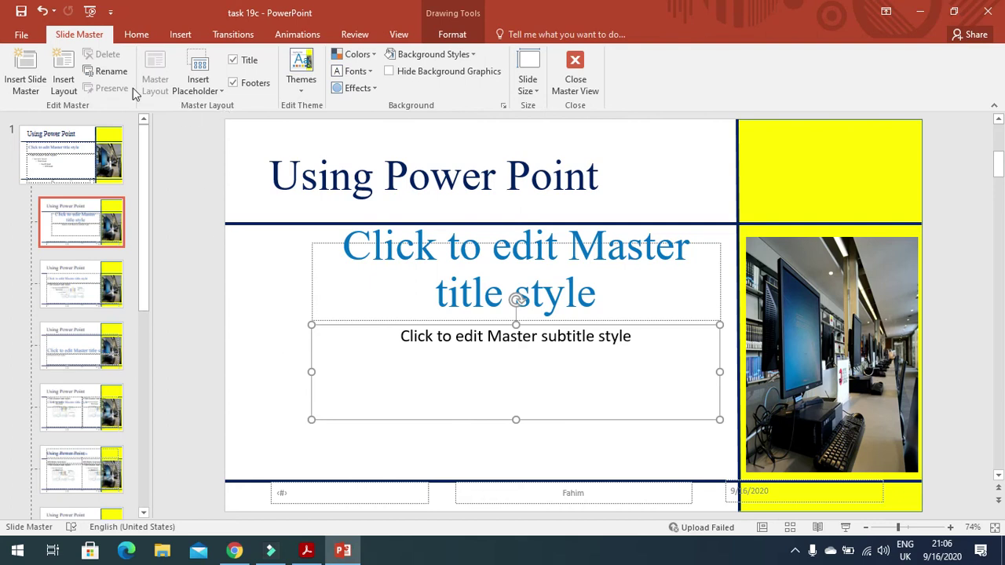
Set the Title Slide subtitle to Arial at 30 point.
left_click(135, 35)
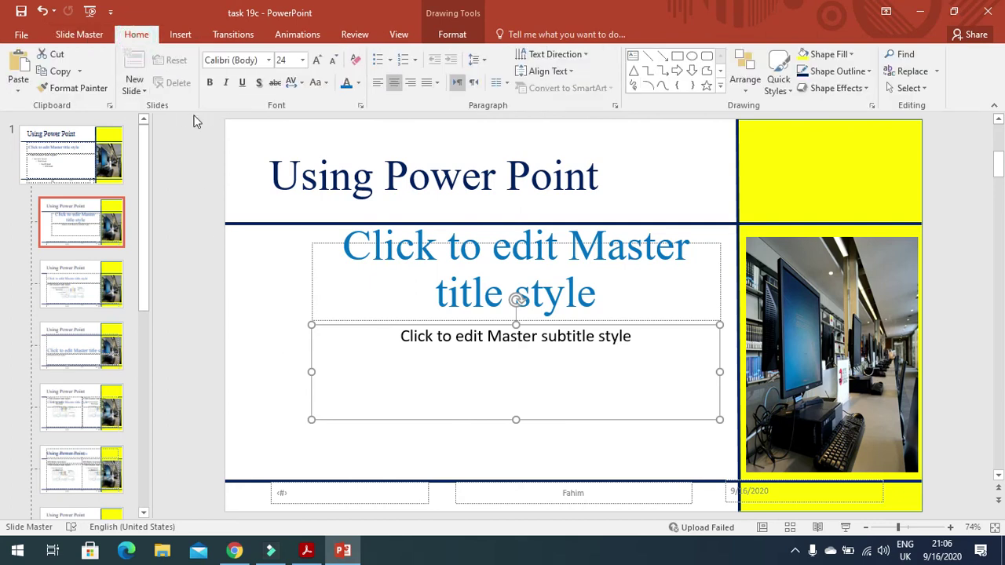
left_click(268, 60)
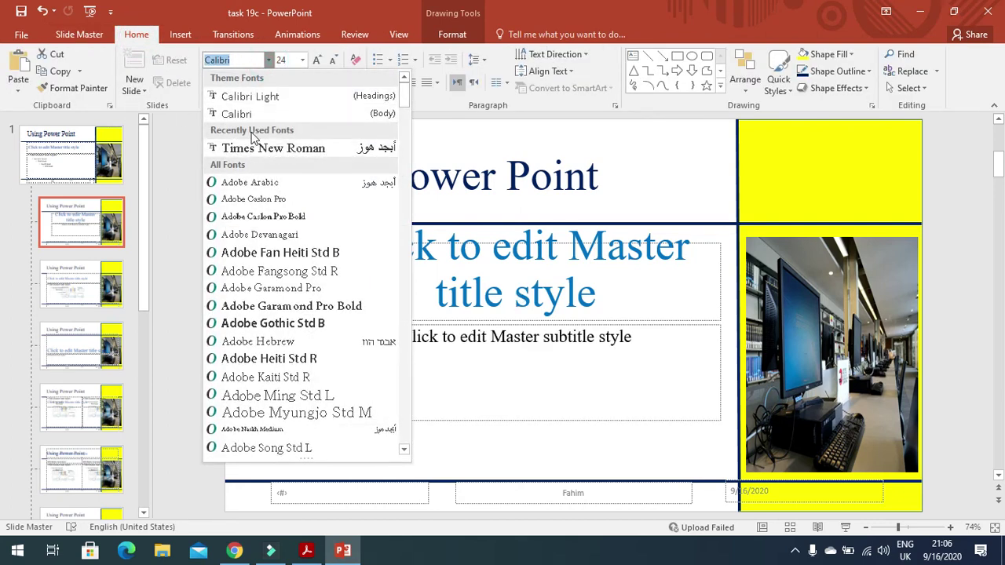
type("Ar")
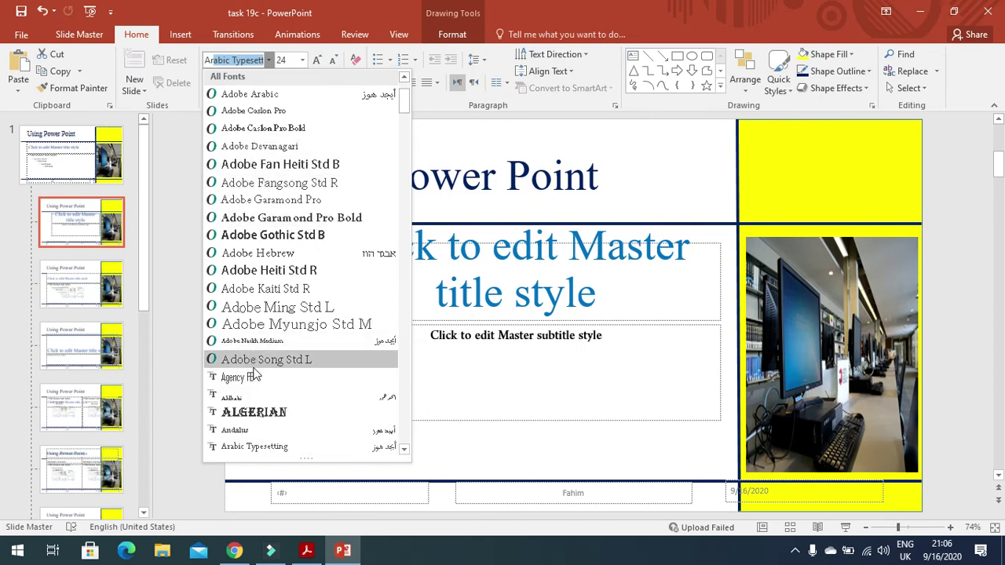
type("i")
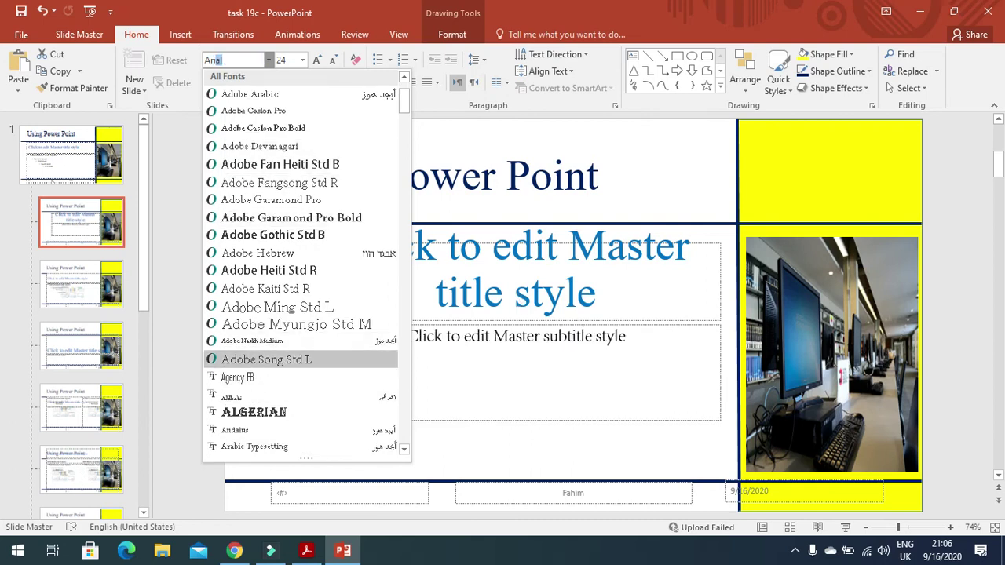
type("al")
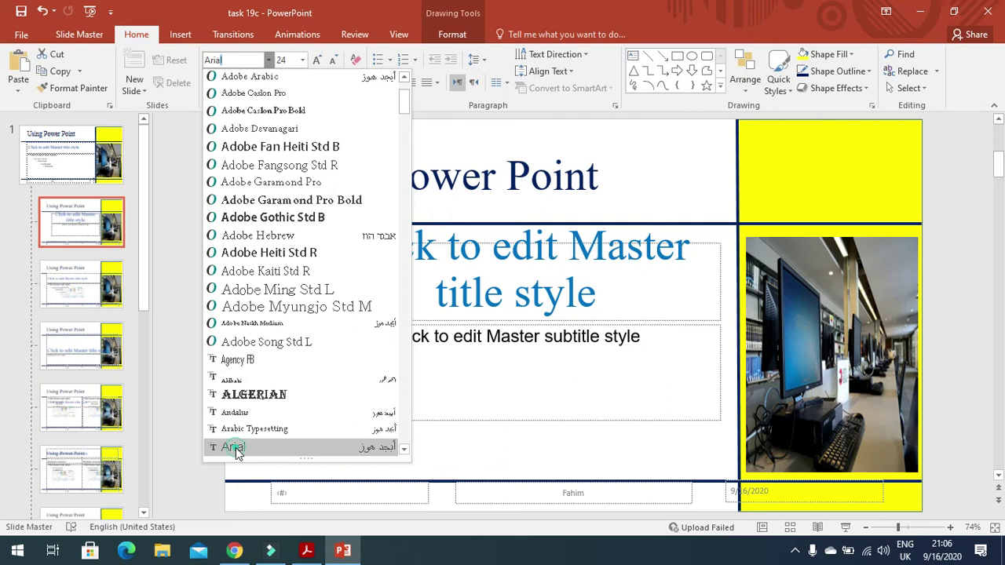
left_click(233, 447)
left_click(302, 60)
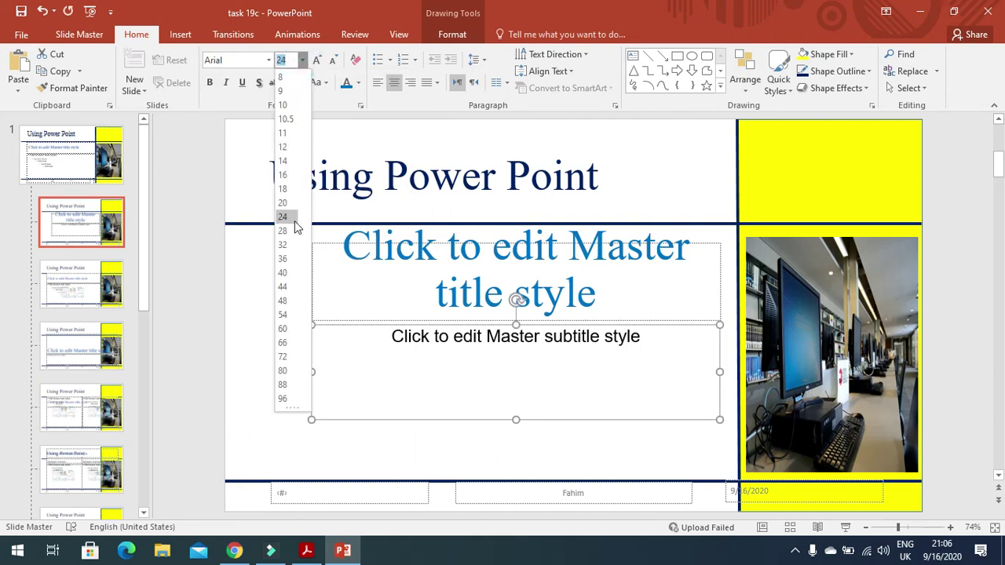
left_click(284, 245)
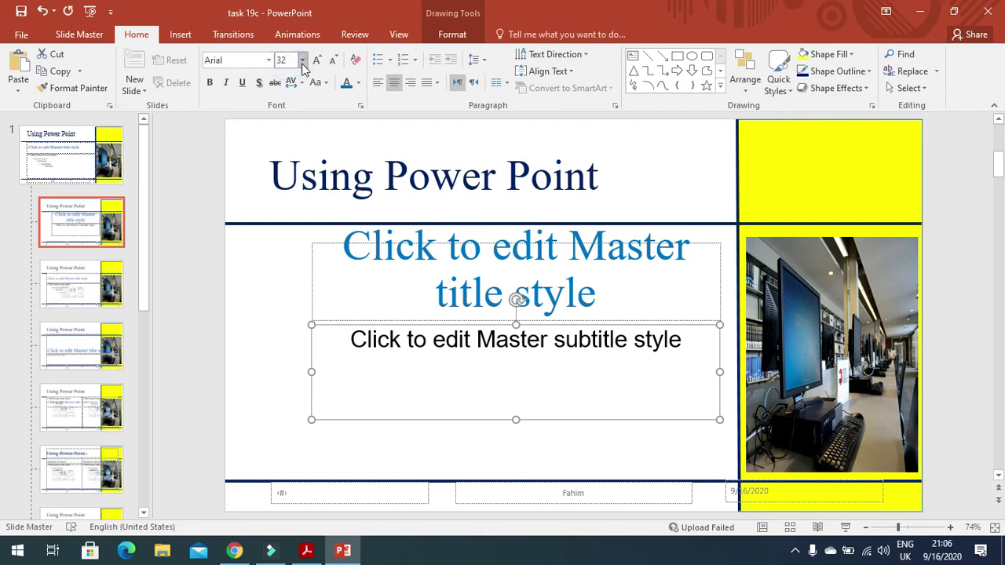
type("30")
key("Return")
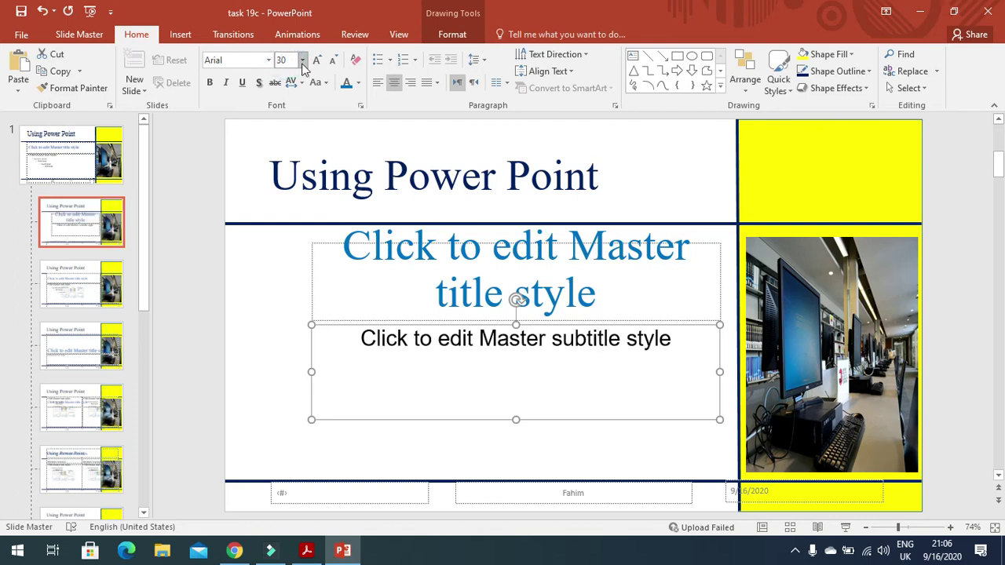
Colour the subtitle text blue.
key("alt+Tab")
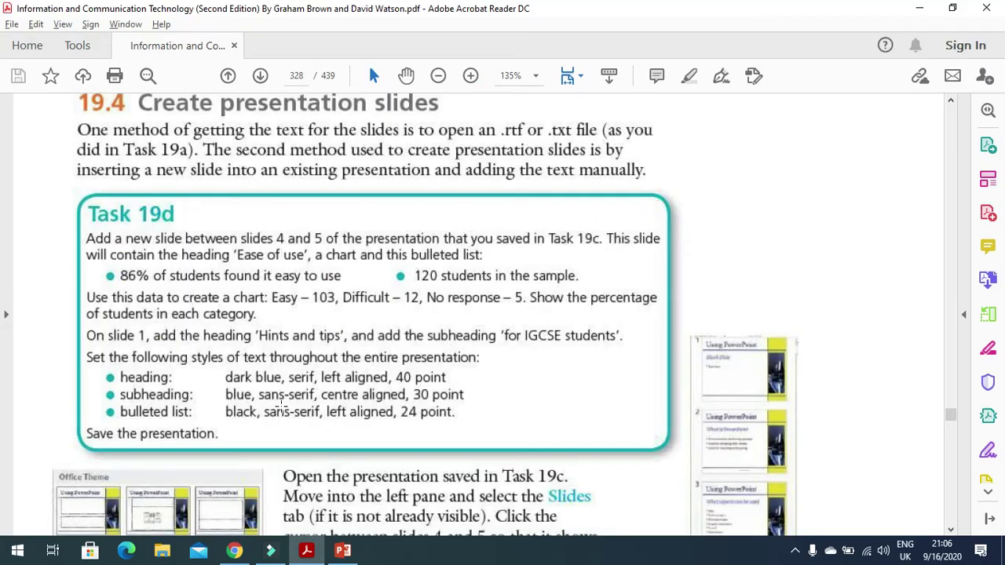
key("alt+Tab")
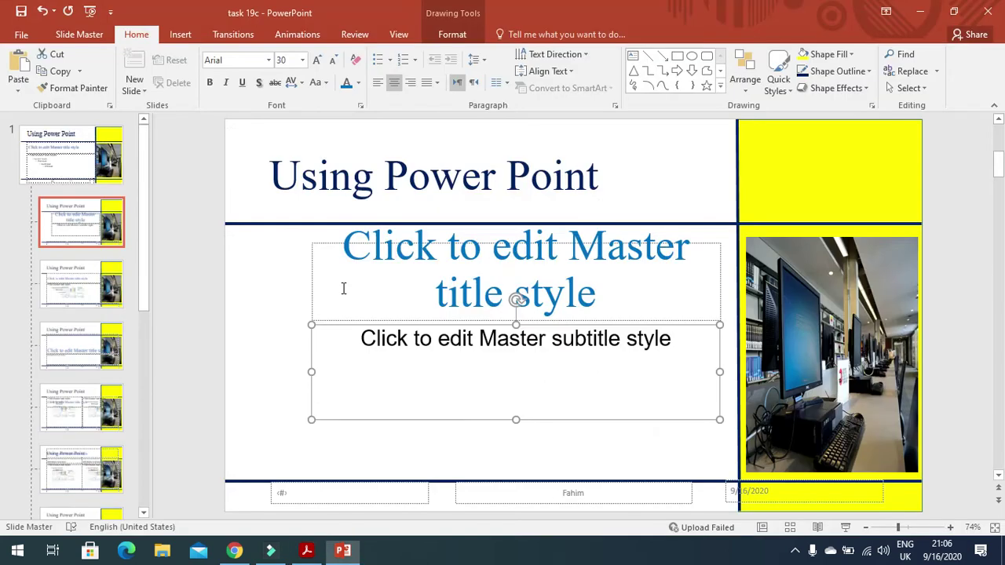
left_click(349, 91)
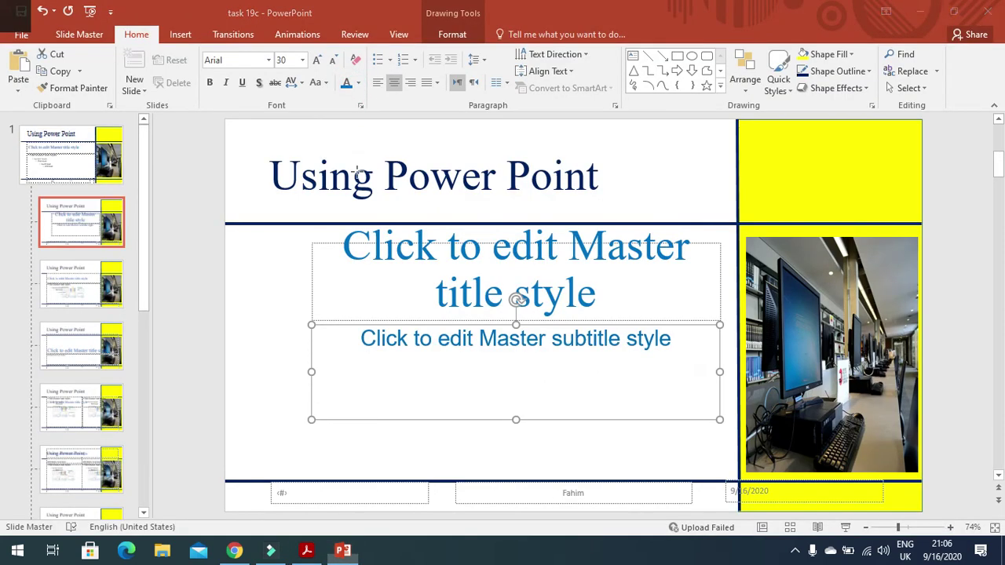
key("alt+Tab")
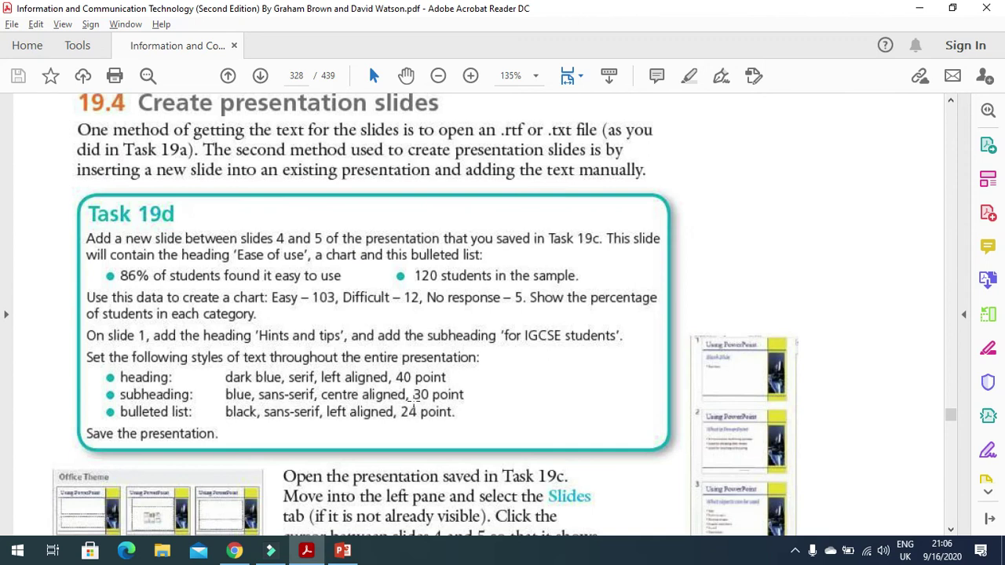
key("alt+Tab")
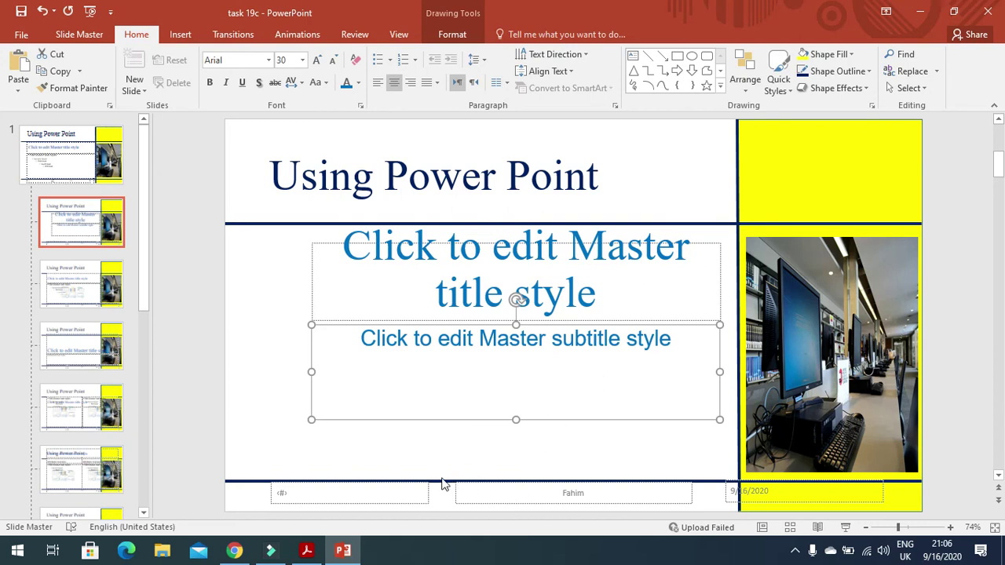
key("alt+Tab")
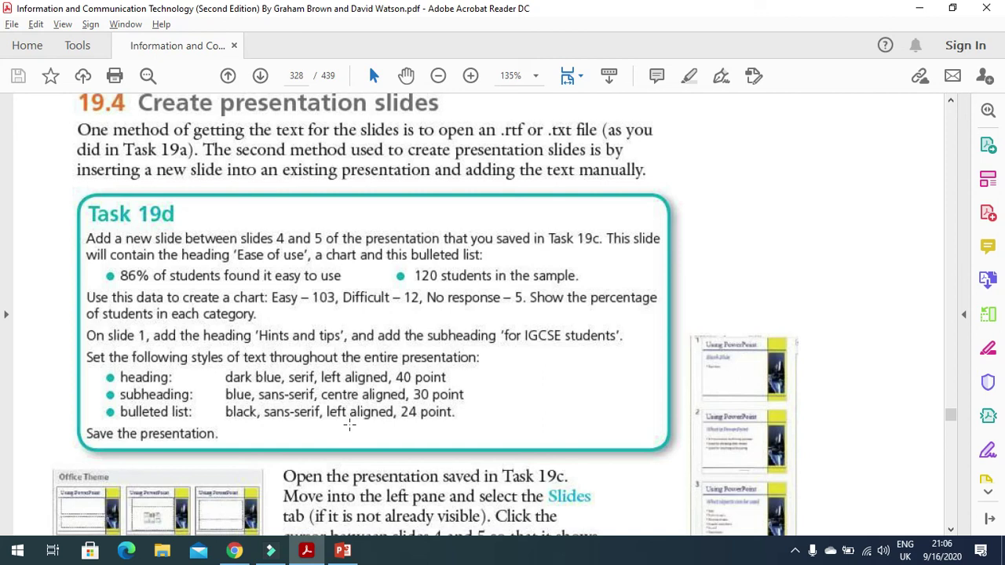
key("alt+Tab")
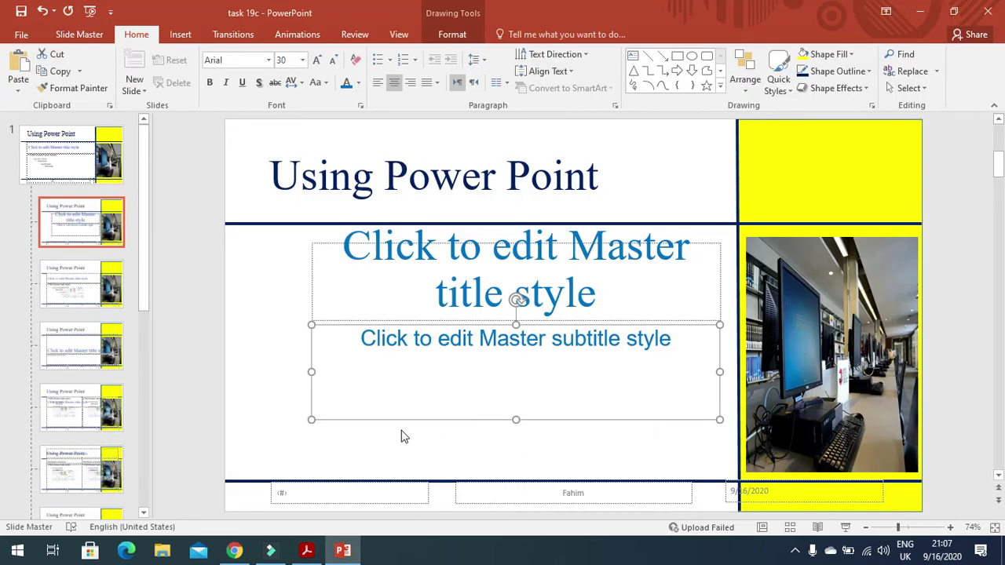
Select the 'Edit Master text styles' first-level line on the main slide master.
left_click(69, 163)
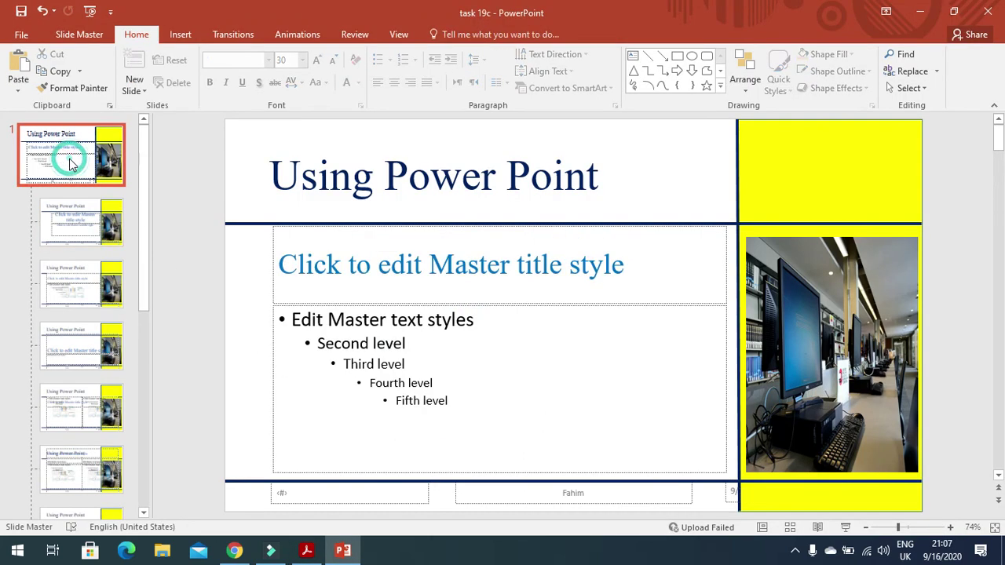
left_click(453, 328)
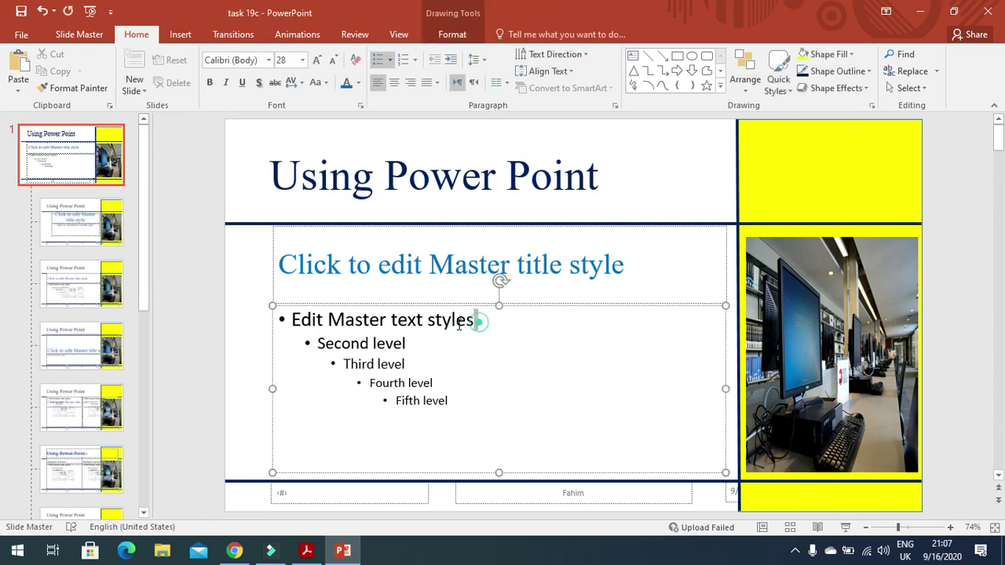
mouse_move(477, 321)
left_mouse_down()
mouse_move(295, 322)
mouse_move(306, 328)
left_mouse_up()
key("alt+Tab")
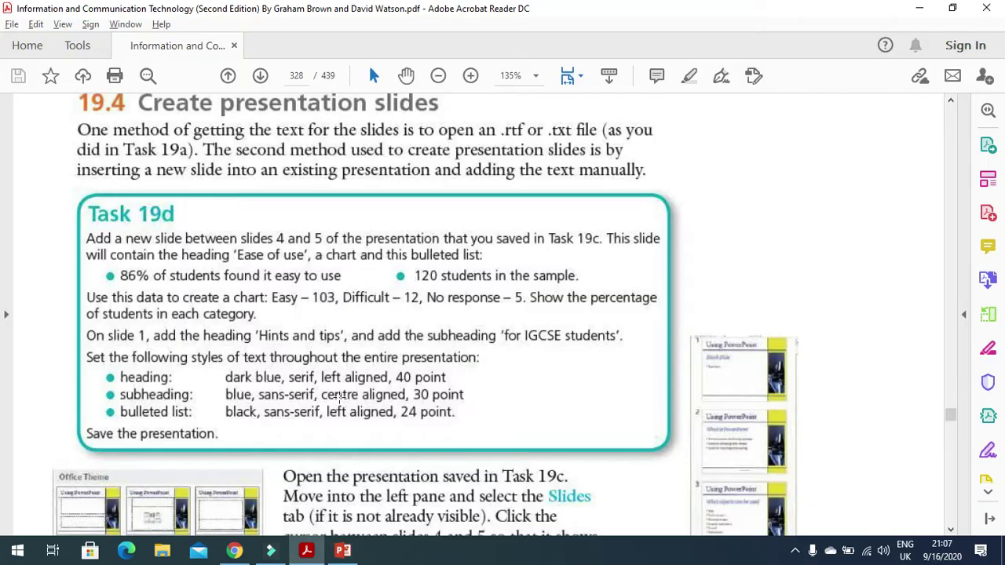
key("alt+Tab")
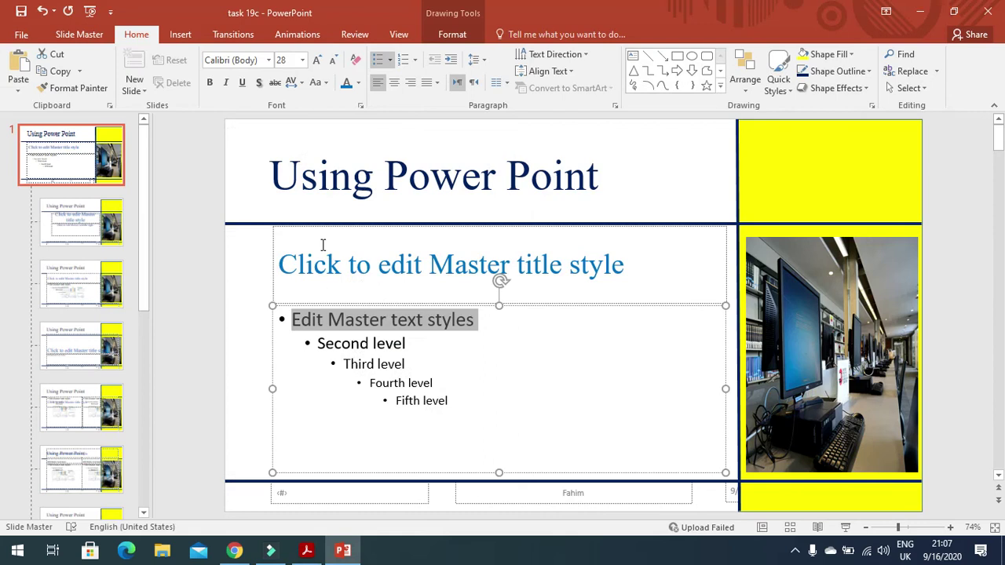
Set the first-level bullet text to Arial at 24 point.
left_click(269, 60)
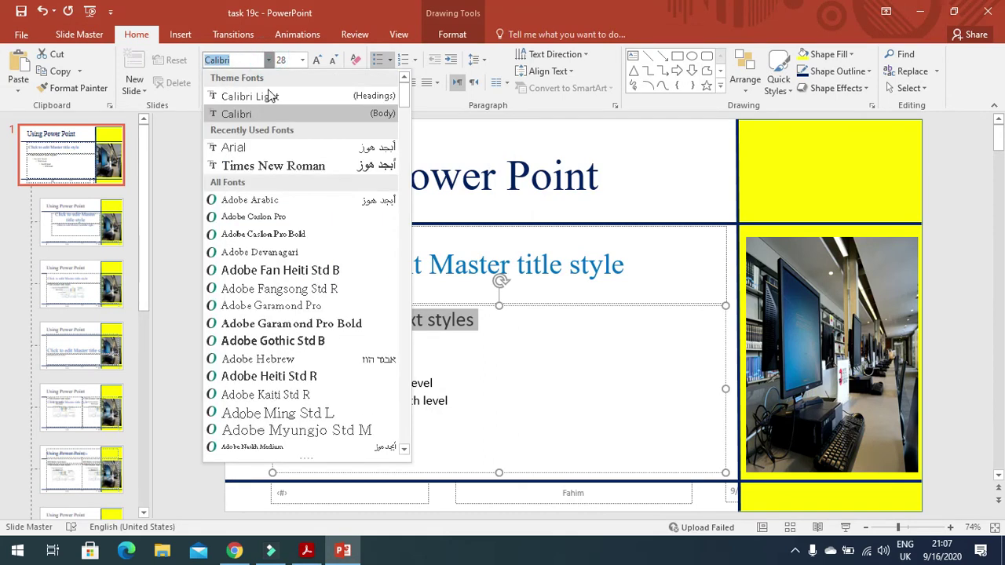
left_click(256, 149)
key("alt+Tab")
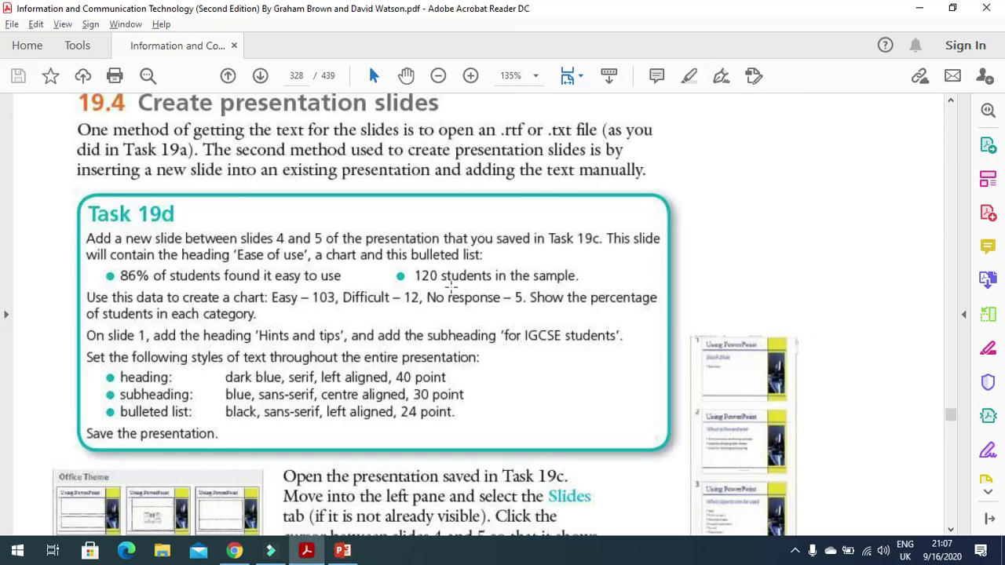
key("alt+Tab")
left_click(302, 59)
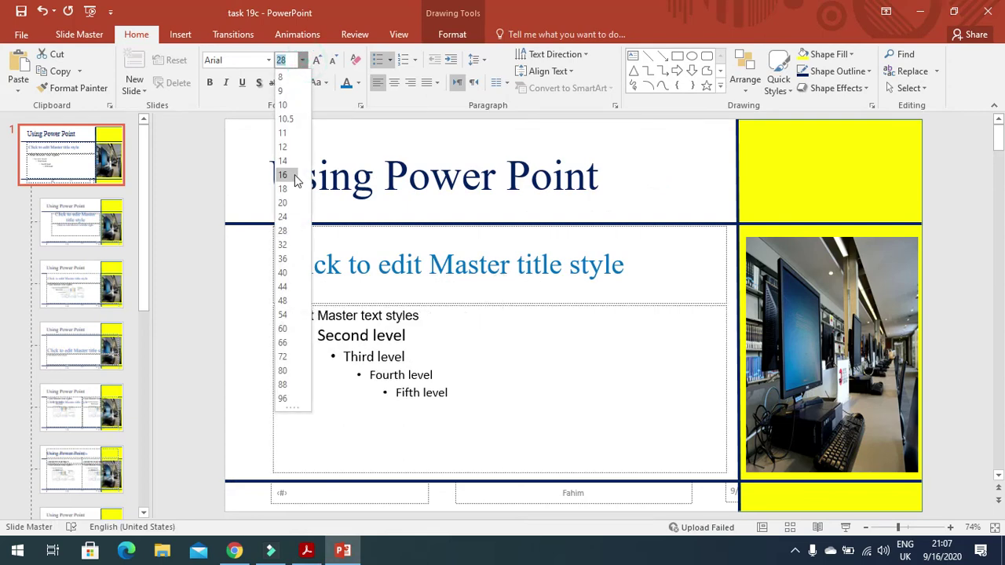
left_click(294, 221)
key("alt+Tab")
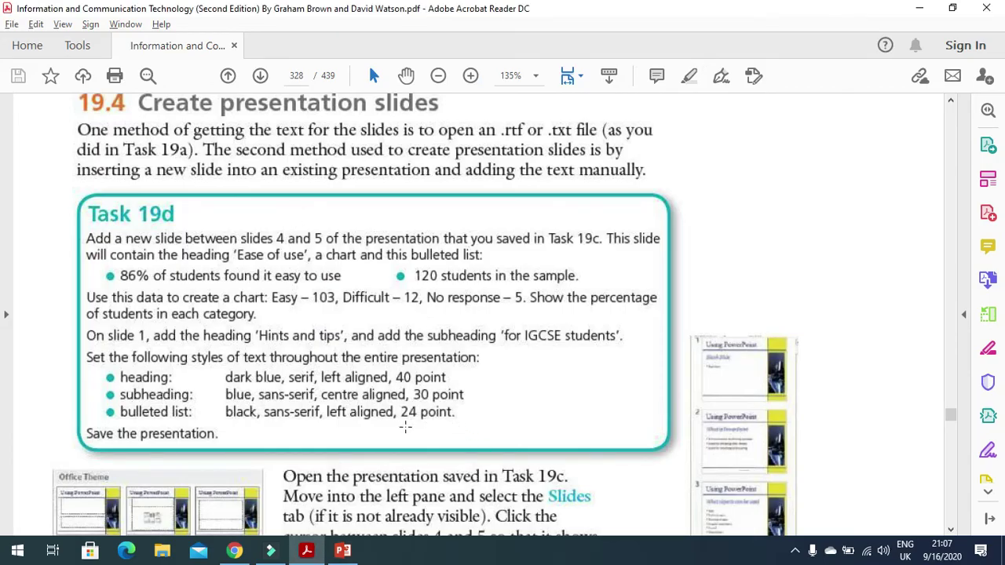
key("alt+Tab")
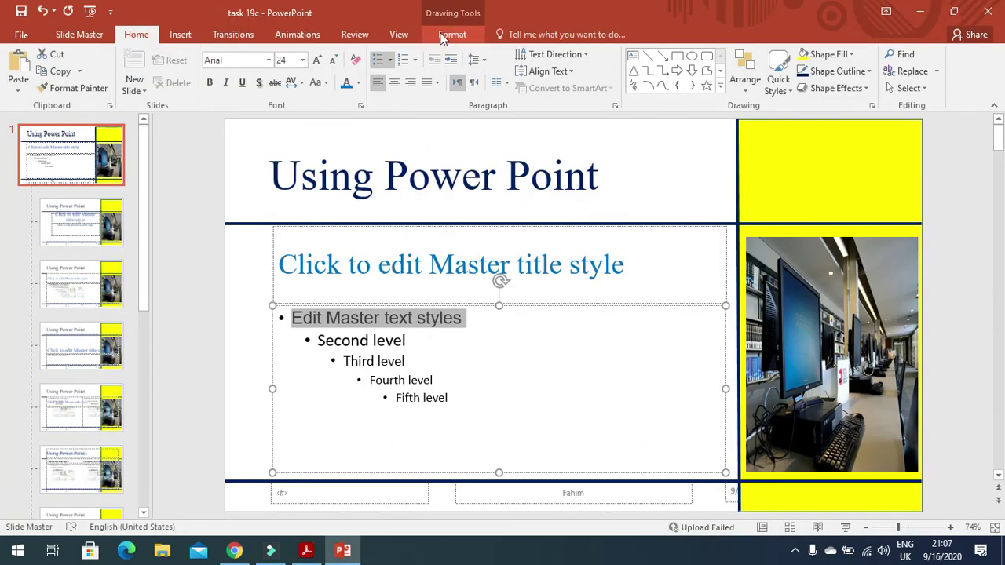
left_click(412, 32)
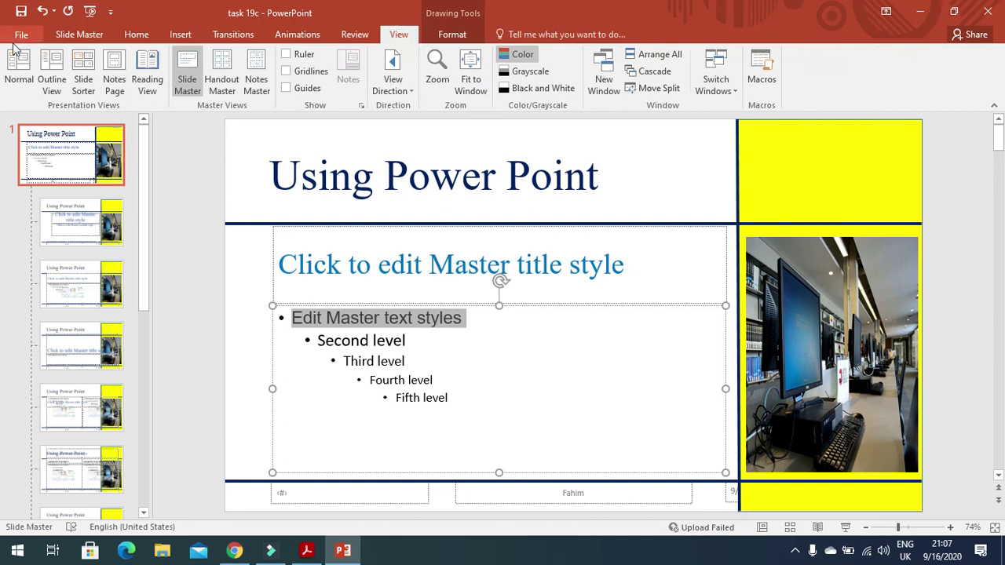
Return to Normal view and select the bullet text box on slide 5, Ease of use.
left_click(18, 70)
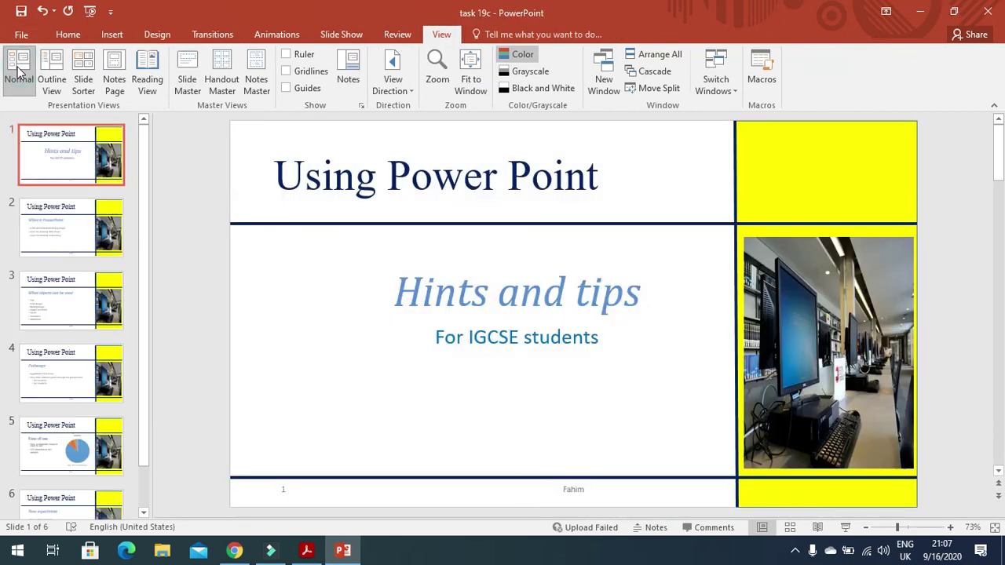
left_click(143, 208)
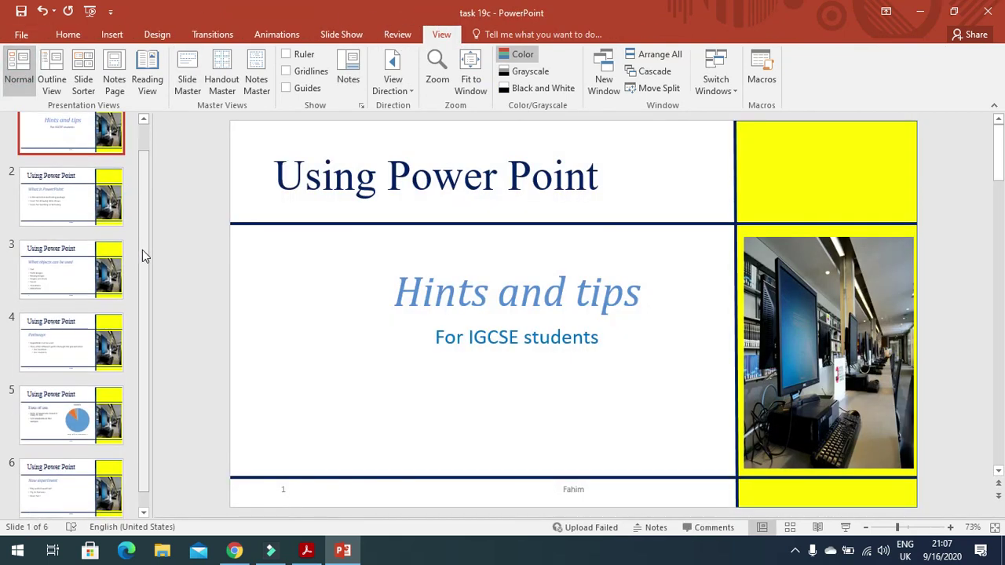
left_click(142, 250)
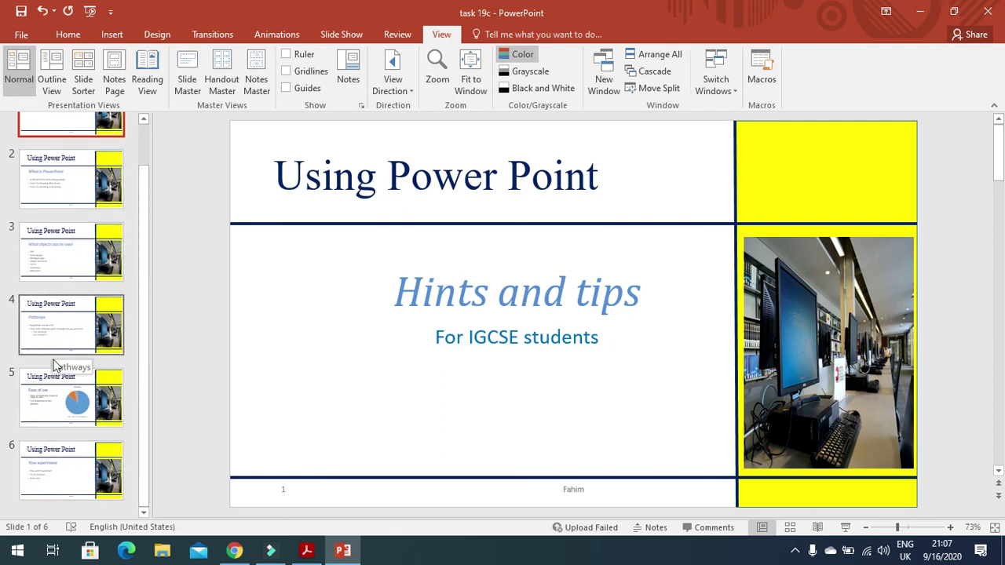
left_click(43, 407)
left_click(342, 299)
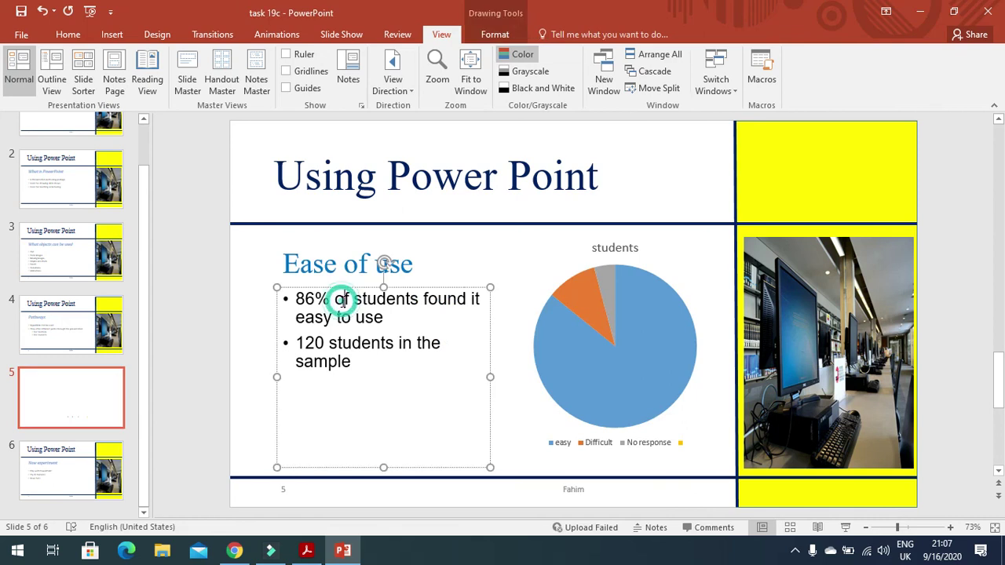
left_click(68, 35)
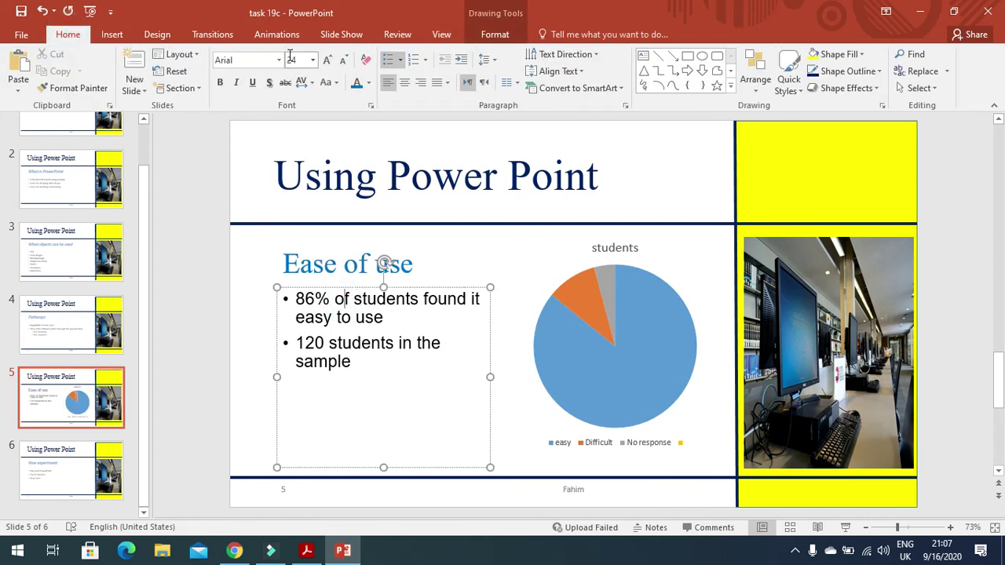